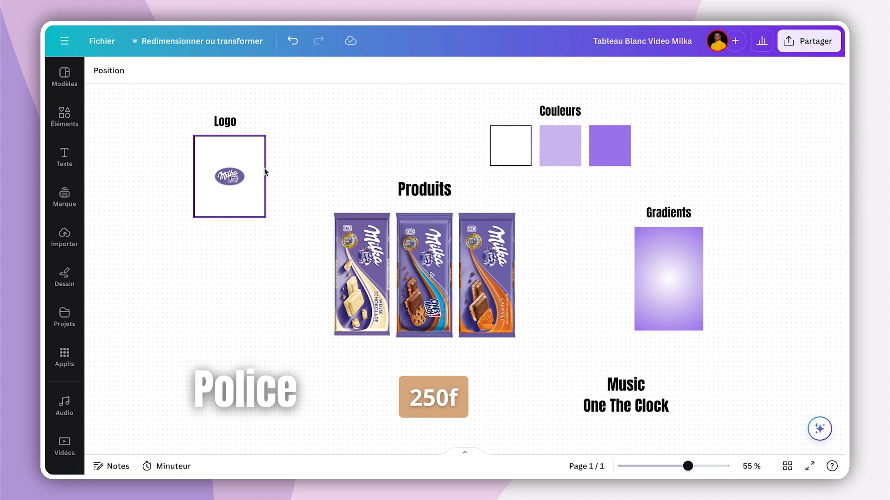
# Examine the three chocolate bar images in the Produits section of the whiteboard
pyautogui.click(357, 238)
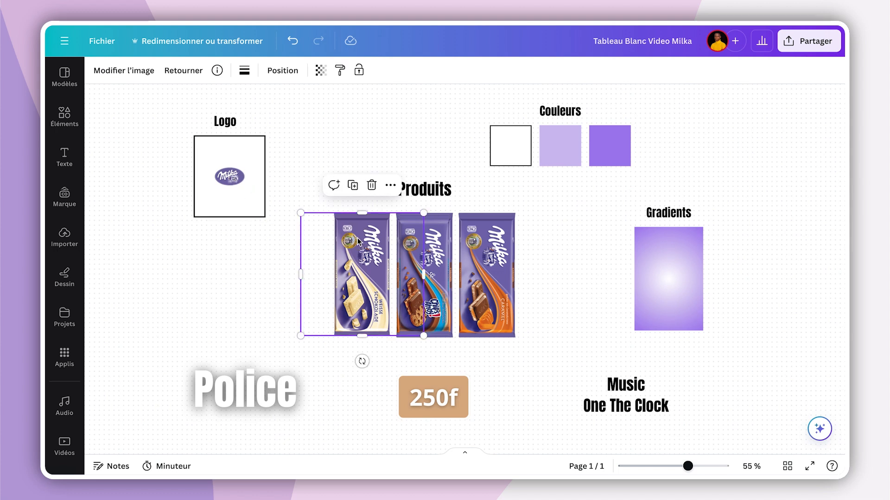
pyautogui.click(438, 262)
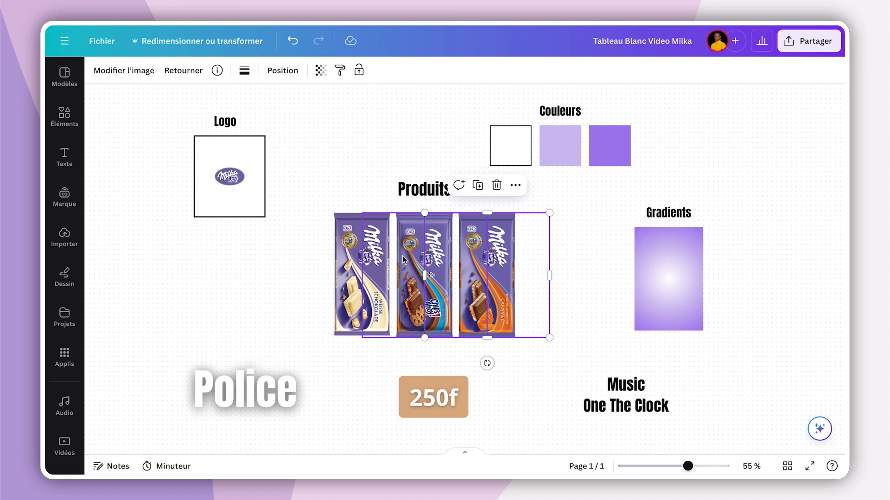
pyautogui.click(355, 257)
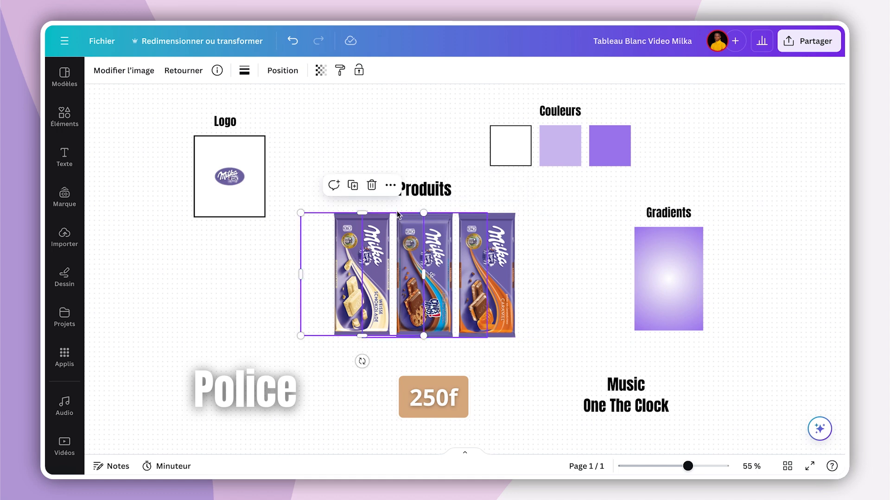
pyautogui.click(444, 159)
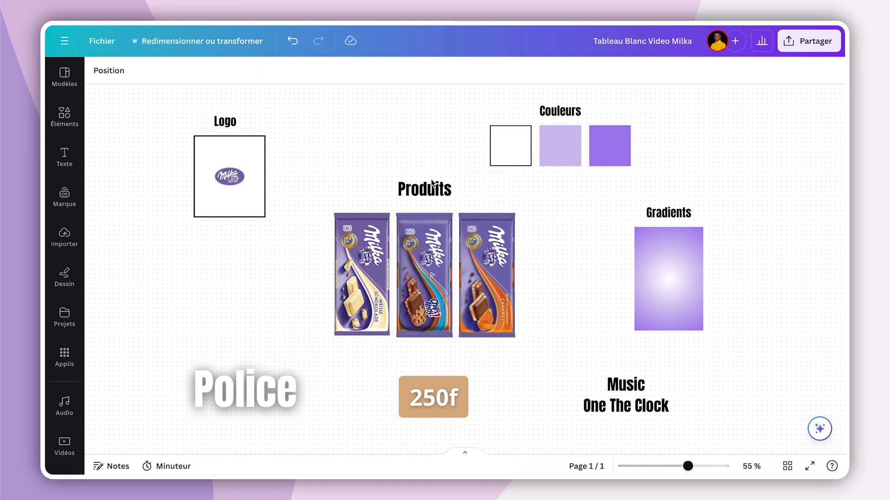
pyautogui.click(357, 307)
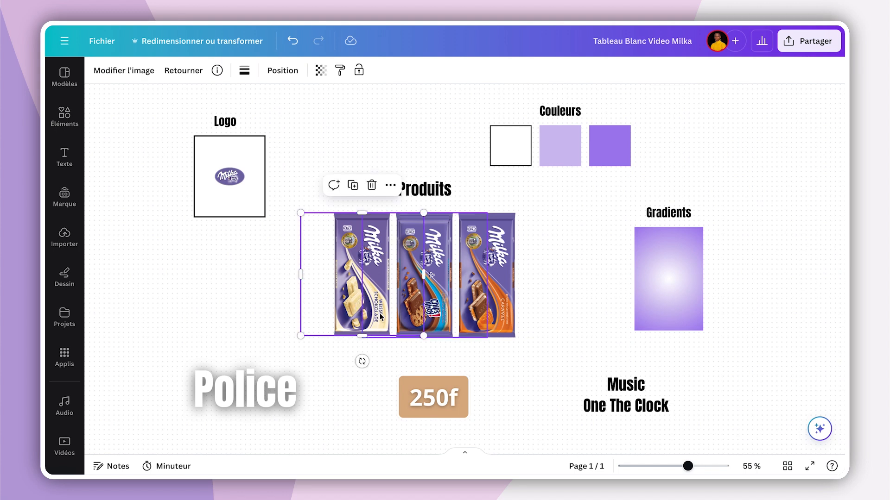
pyautogui.click(494, 320)
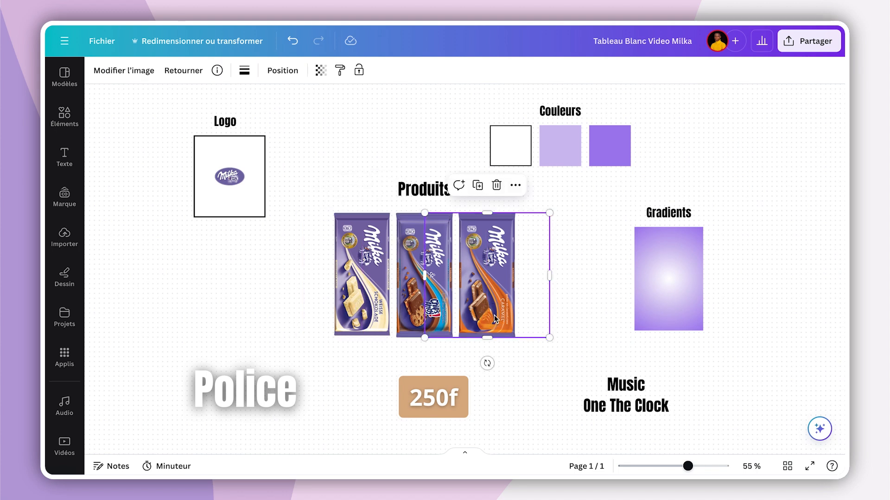
pyautogui.click(410, 320)
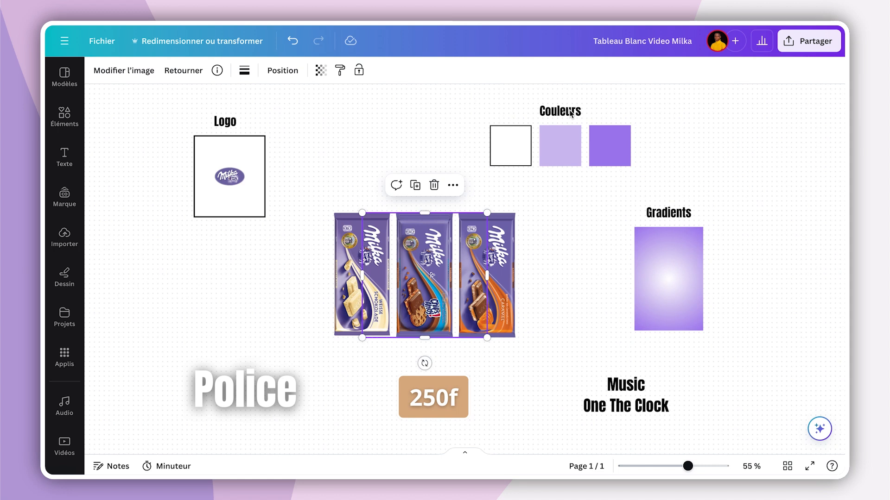
# Examine the whiteboard's color swatches, gradient sample, music note, 250f price tag and Police font sample
pyautogui.click(604, 159)
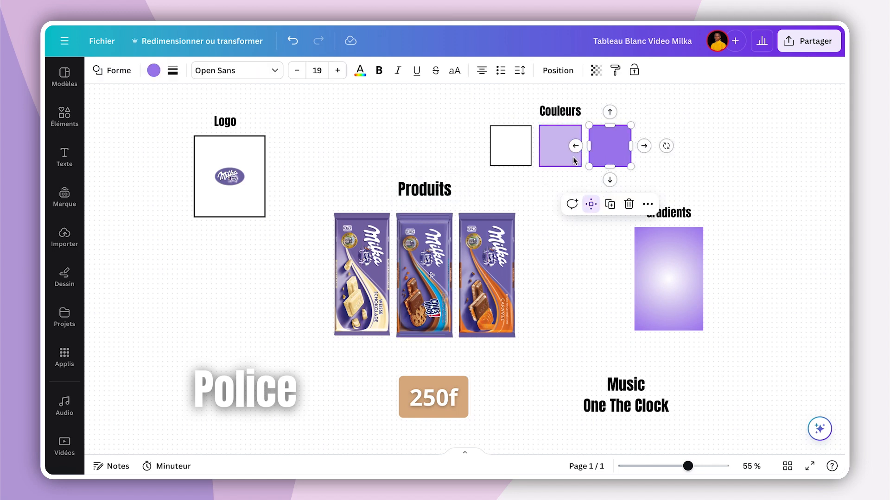
pyautogui.click(569, 158)
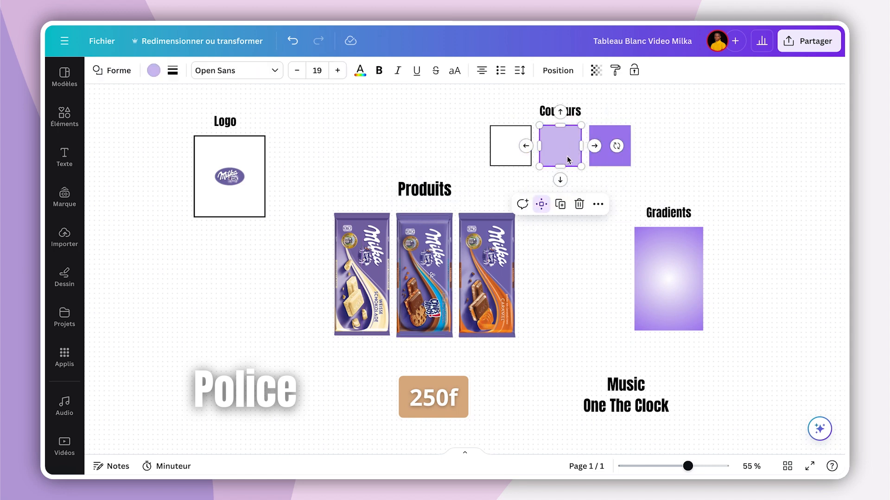
pyautogui.click(508, 156)
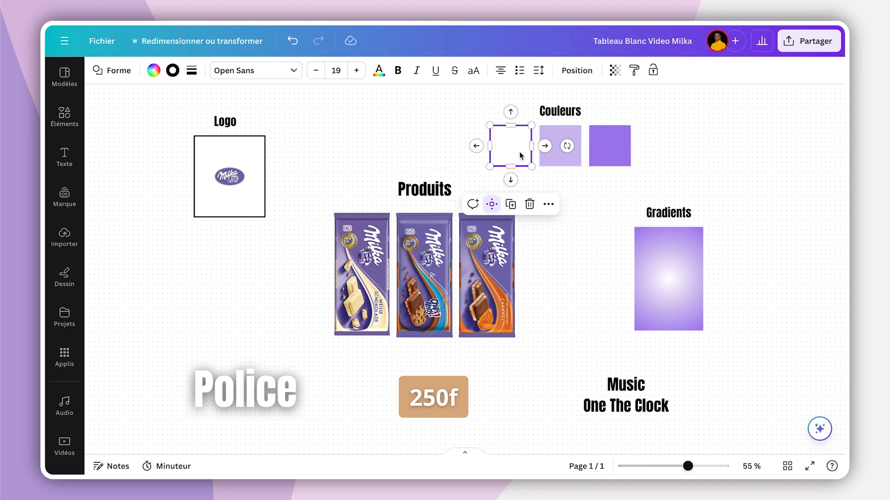
pyautogui.click(669, 279)
pyautogui.click(628, 398)
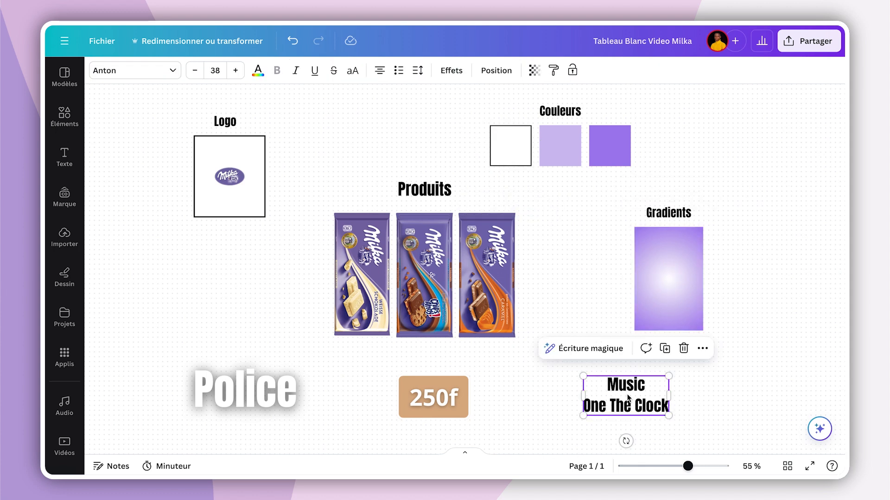
pyautogui.moveTo(508, 390); pyautogui.dragTo(408, 399)
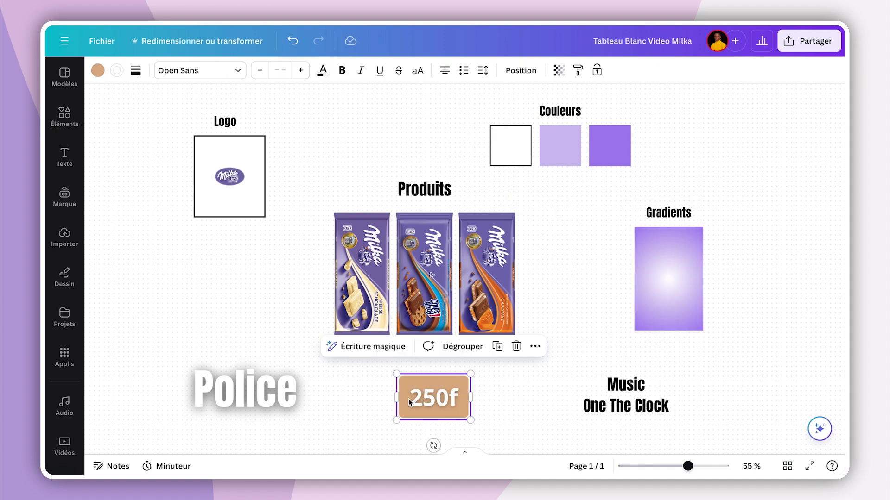
pyautogui.click(270, 388)
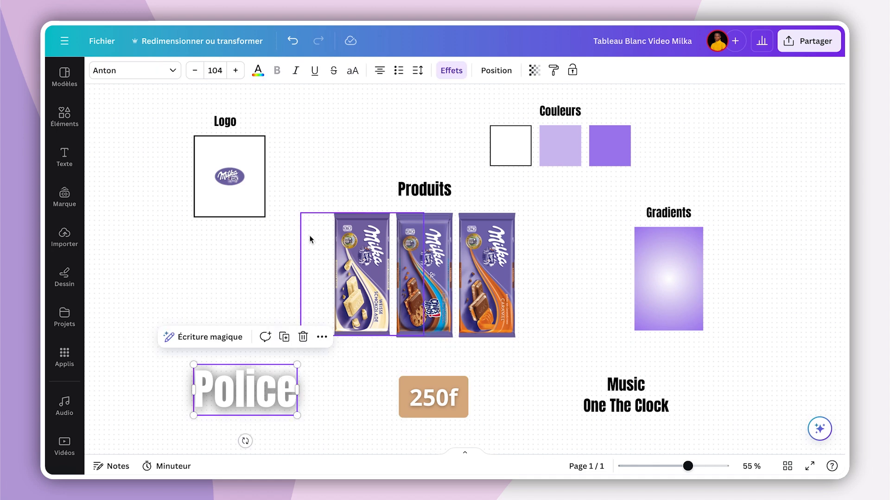
pyautogui.click(227, 283)
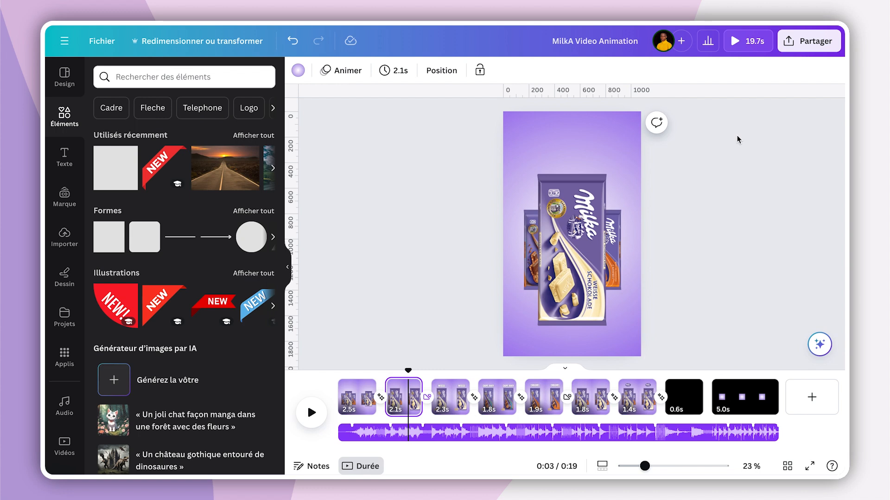
# Set the Milka animation's soundtrack volume to 0 and scrub through its timeline to preview the pages
pyautogui.click(311, 412)
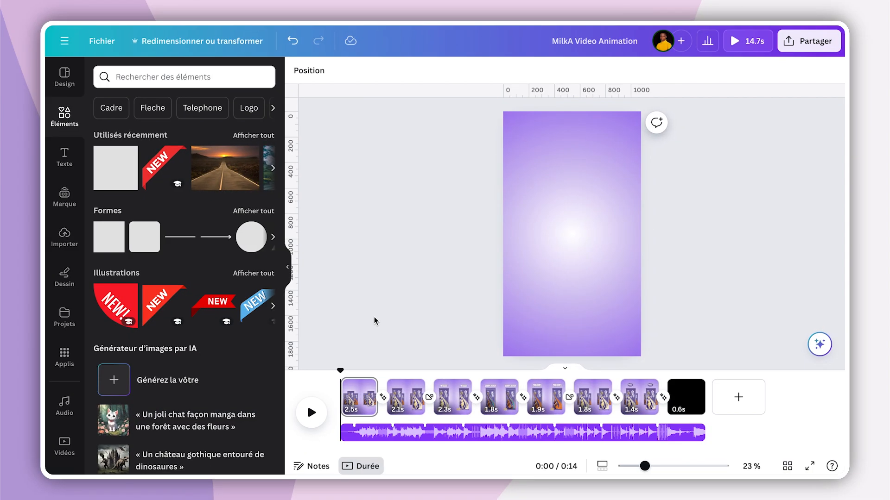
pyautogui.click(351, 434)
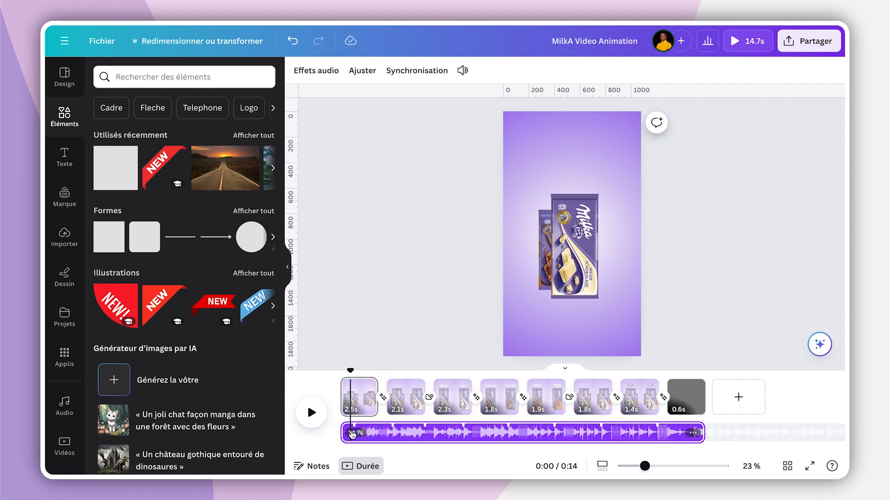
pyautogui.click(462, 70)
pyautogui.moveTo(504, 135); pyautogui.dragTo(451, 138)
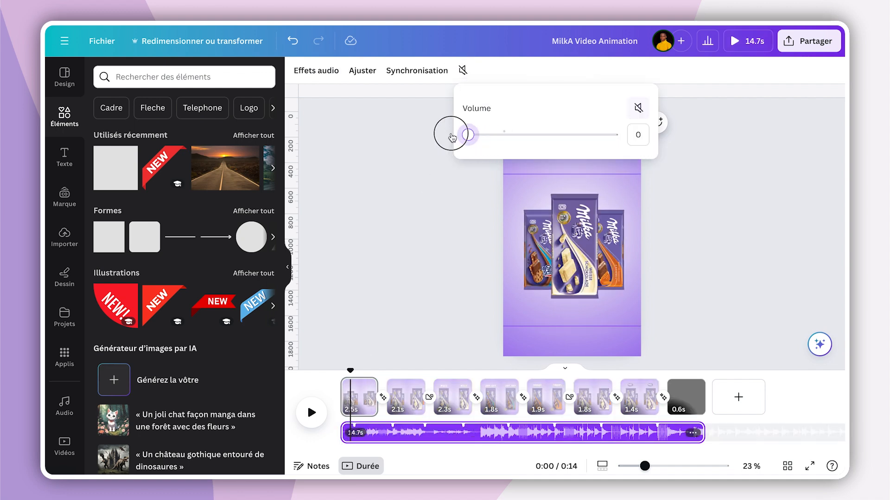
pyautogui.click(380, 216)
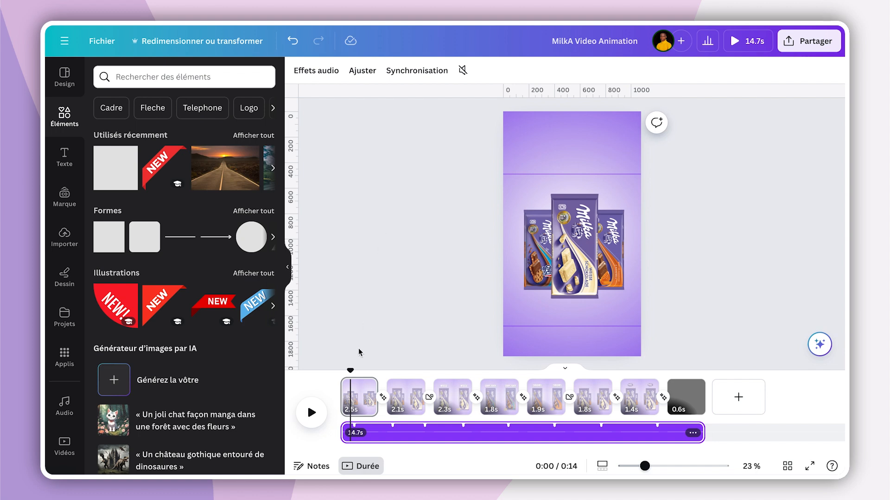
pyautogui.click(364, 375)
pyautogui.moveTo(364, 375); pyautogui.dragTo(537, 373)
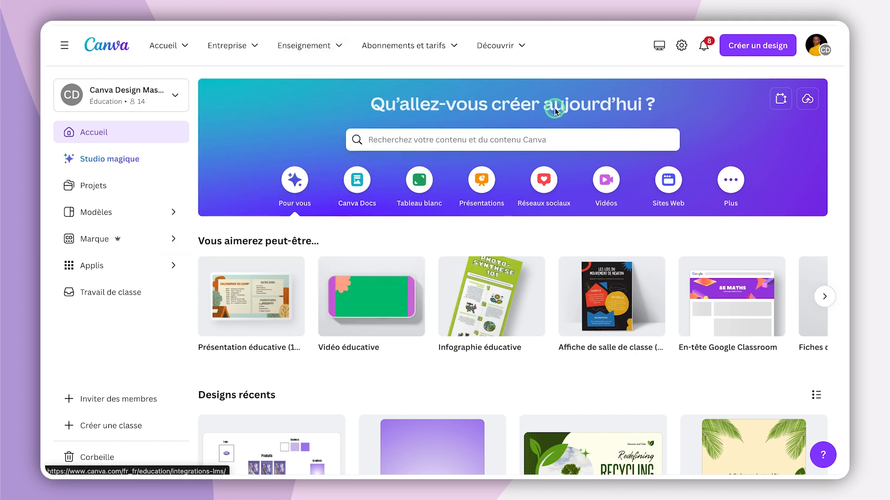
# Create a blank Vidéo mobile design at 1080 × 1920 px and select its page
pyautogui.click(611, 185)
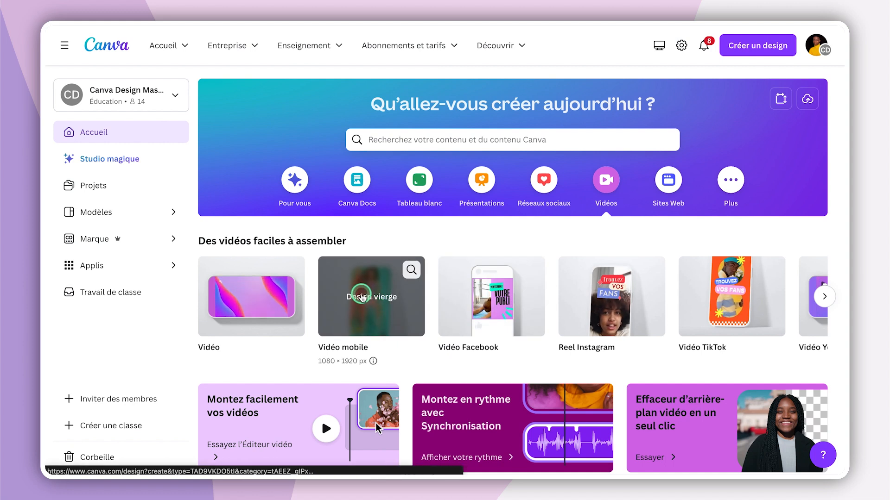
pyautogui.click(365, 297)
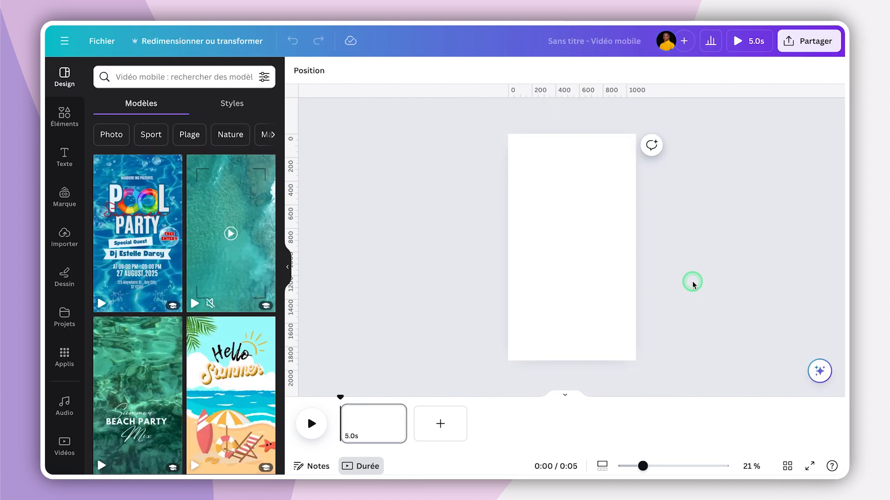
pyautogui.click(625, 288)
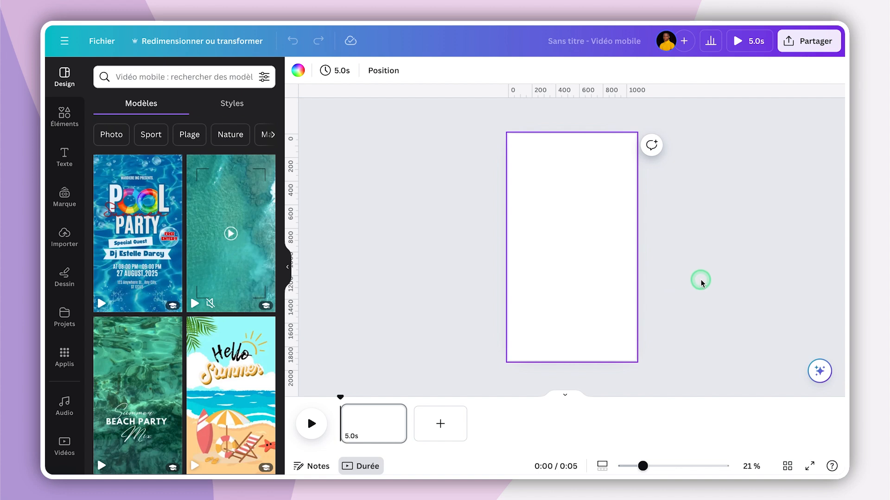
pyautogui.click(714, 280)
pyautogui.click(605, 232)
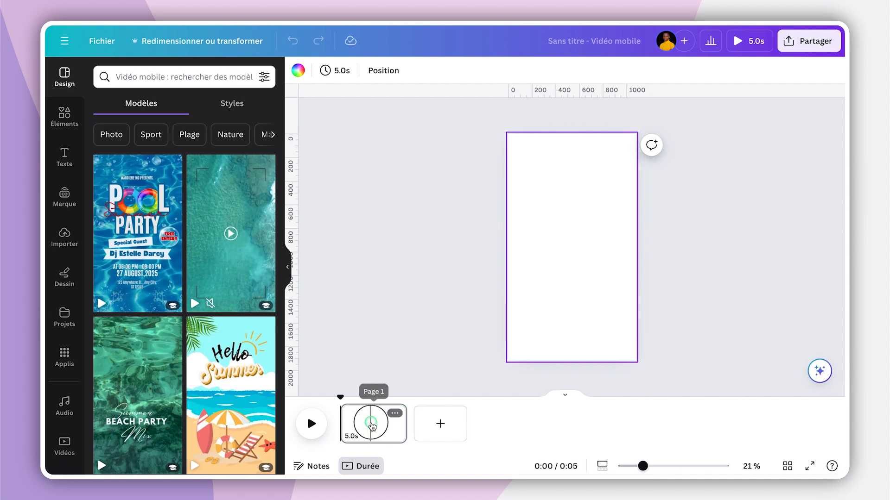
# Add a second blank page to the video and return to the first page
pyautogui.click(370, 423)
pyautogui.hotkey('ctrl', 'Return')
pyautogui.click(371, 423)
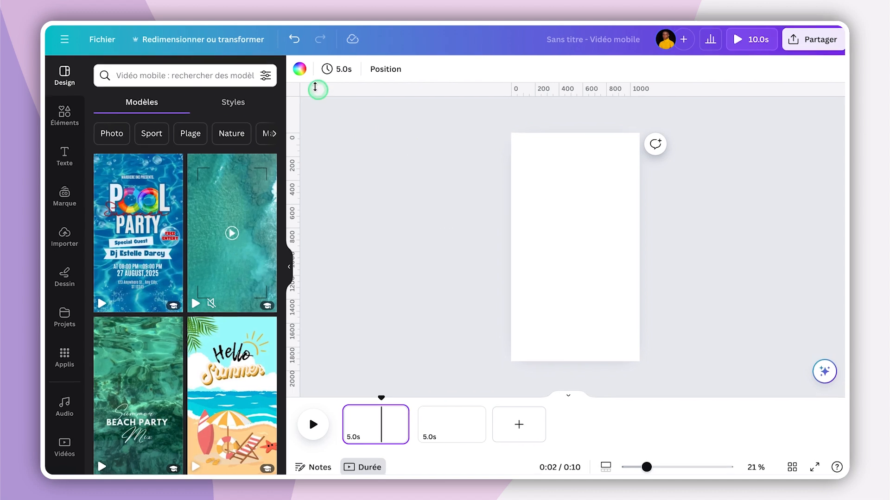
# Fill the first page's background with the default 90° linear gradient from #cdffd8 to #94b9ff
pyautogui.click(299, 69)
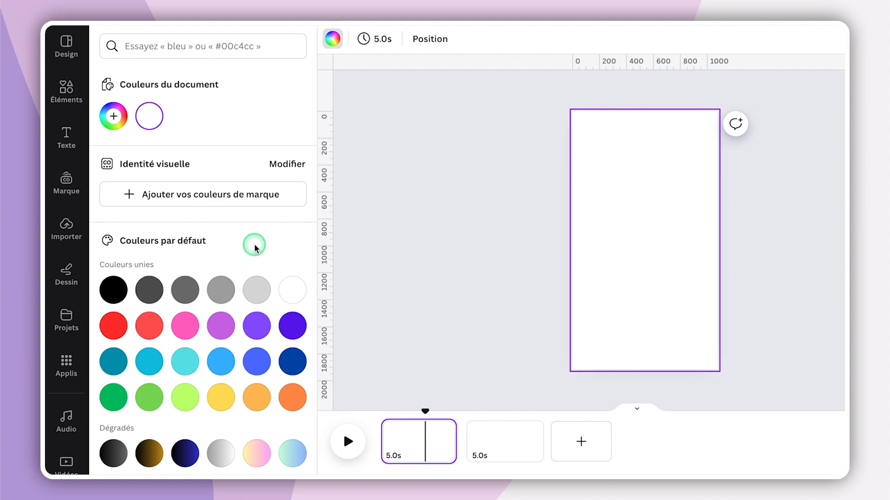
pyautogui.scroll(-1, 255, 248)
pyautogui.scroll(-3, 254, 248)
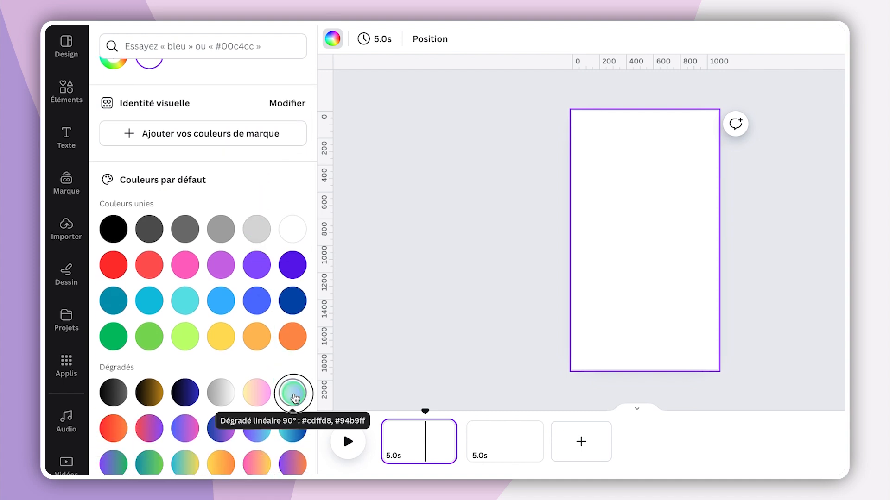
pyautogui.click(292, 393)
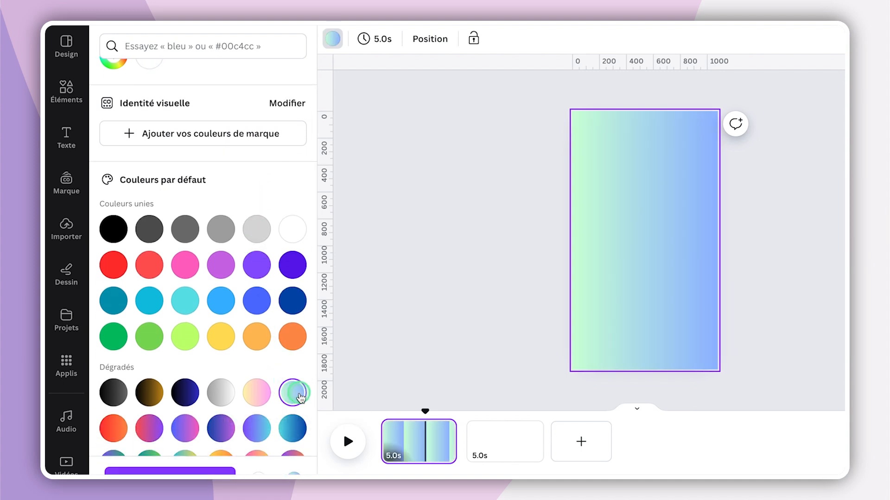
# Change the background gradient's first color to white, #FFFFFF
pyautogui.scroll(4, 267, 292)
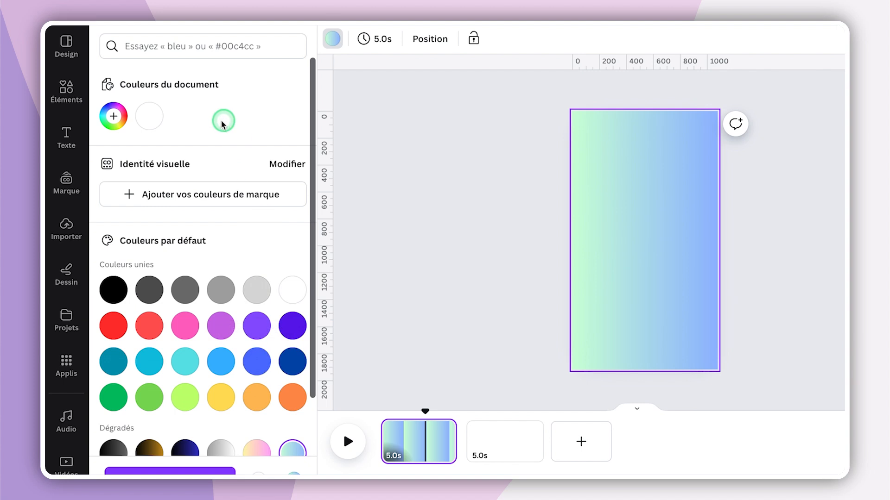
pyautogui.click(114, 116)
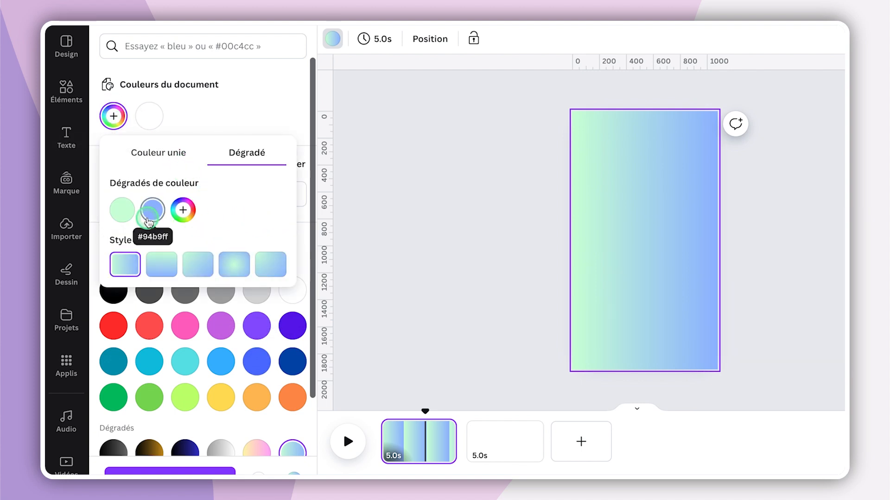
pyautogui.click(122, 210)
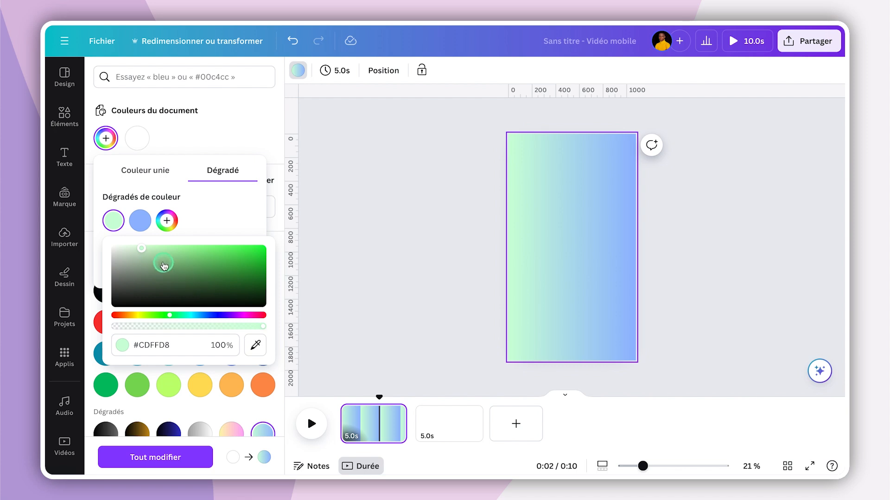
pyautogui.moveTo(164, 265); pyautogui.dragTo(69, 234)
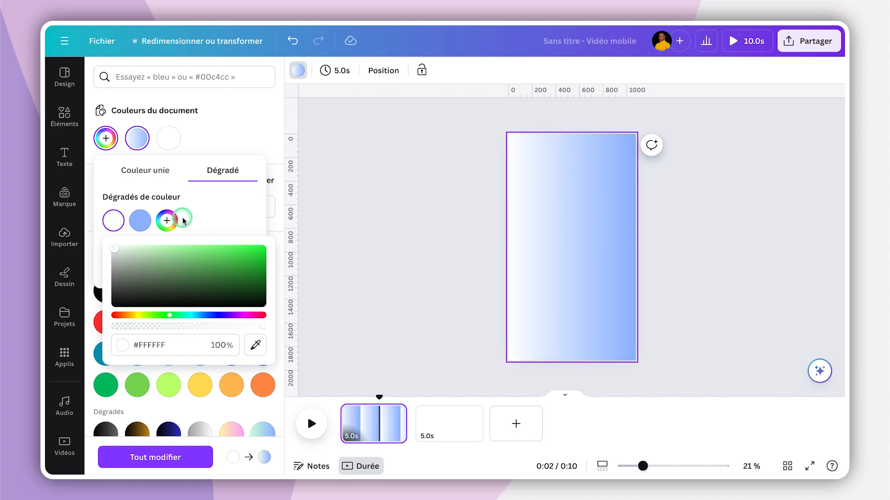
# Add a third color to the background gradient and set its second color to #CFBEF0
pyautogui.click(169, 222)
pyautogui.click(165, 222)
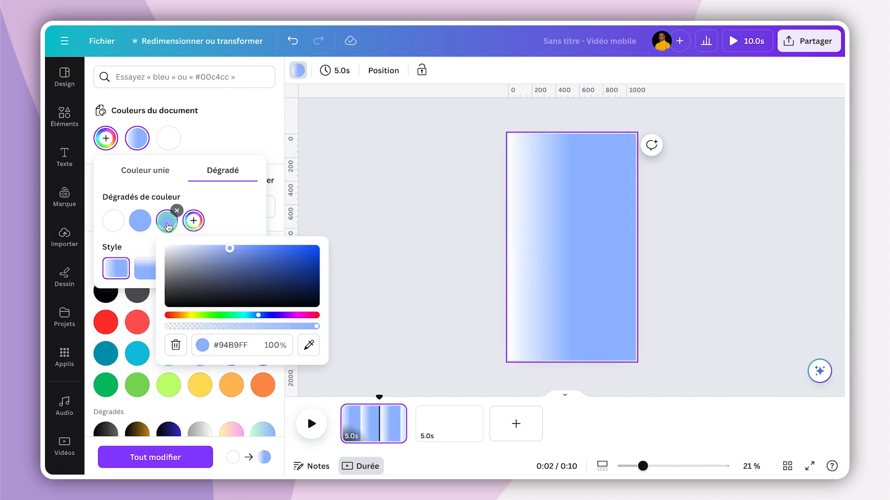
pyautogui.click(145, 226)
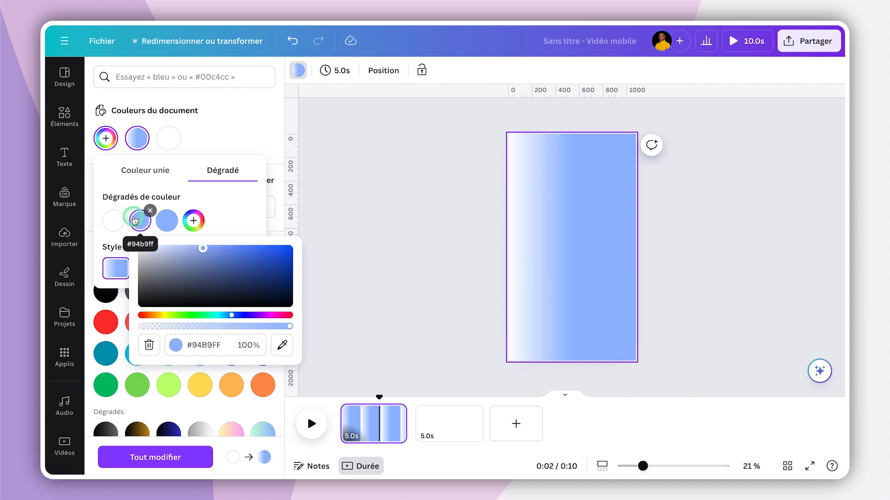
pyautogui.click(204, 345)
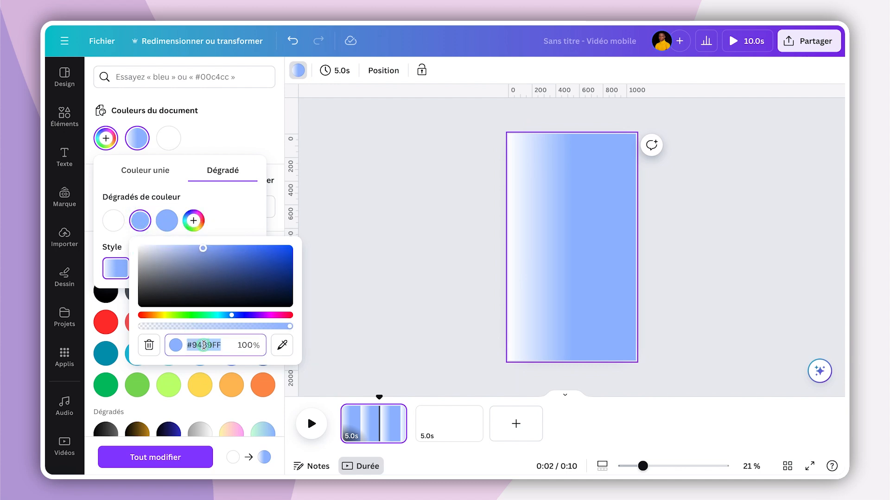
pyautogui.write('#CFBEF0')
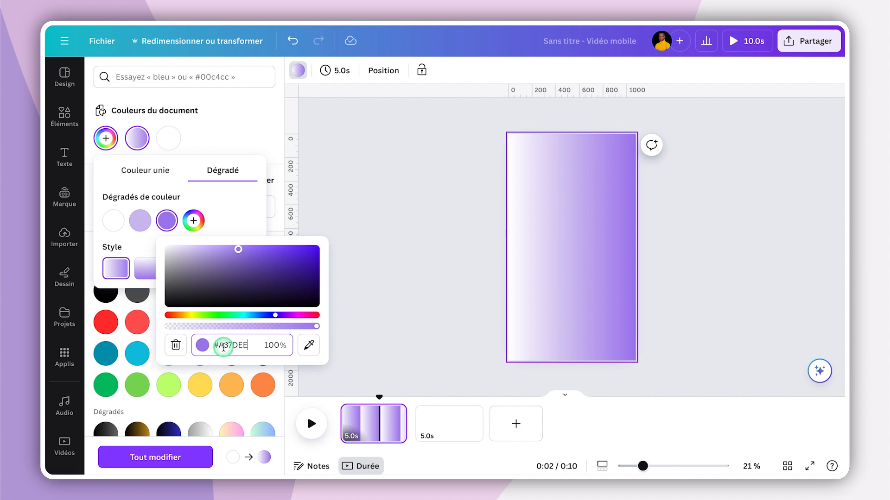
# Set the background gradient's third color to #A37DEE and apply the radial gradient style
pyautogui.click(221, 349)
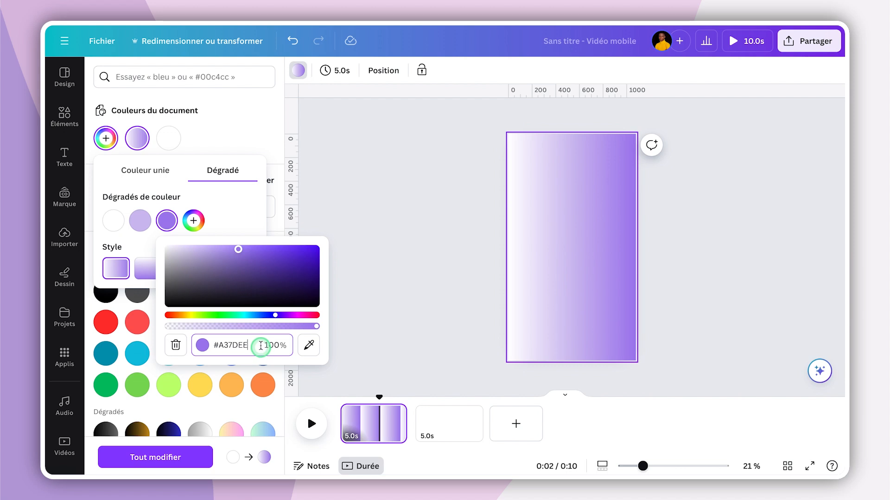
pyautogui.click(235, 218)
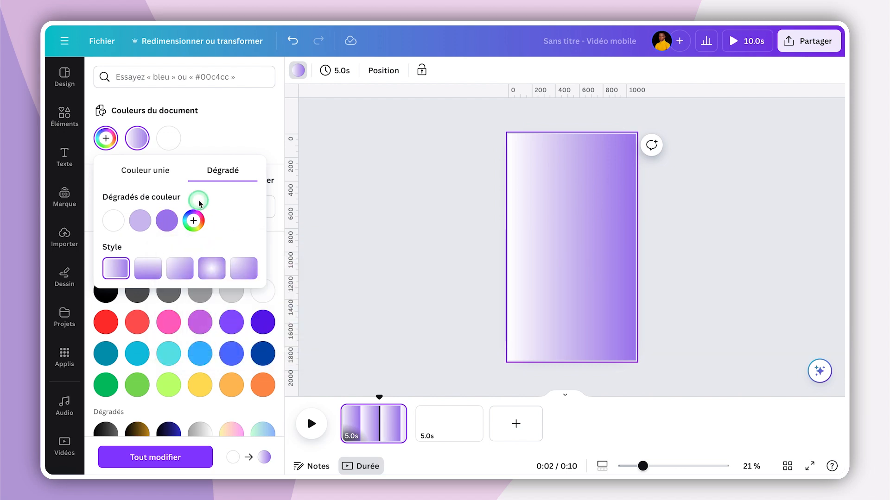
pyautogui.click(227, 218)
pyautogui.click(118, 250)
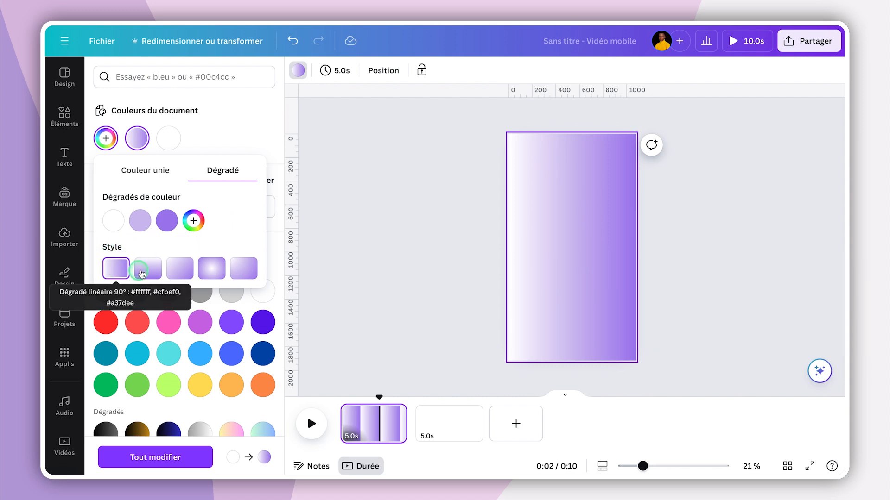
pyautogui.click(216, 271)
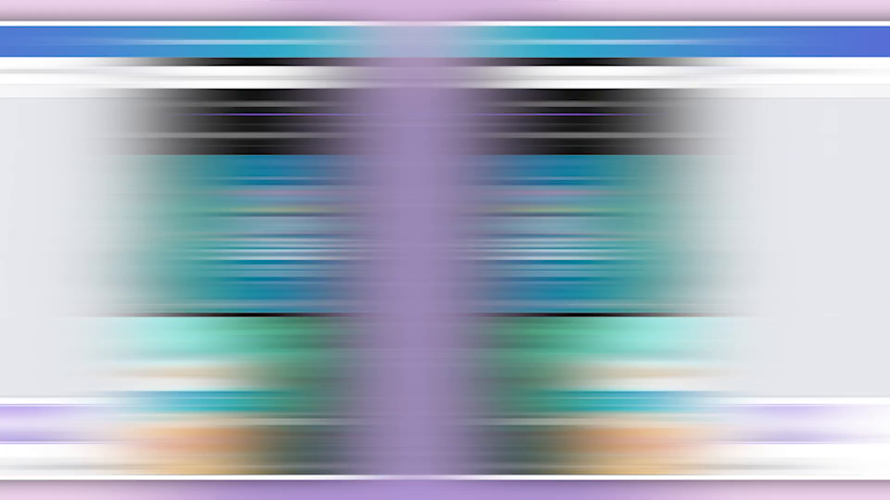
pyautogui.click(680, 266)
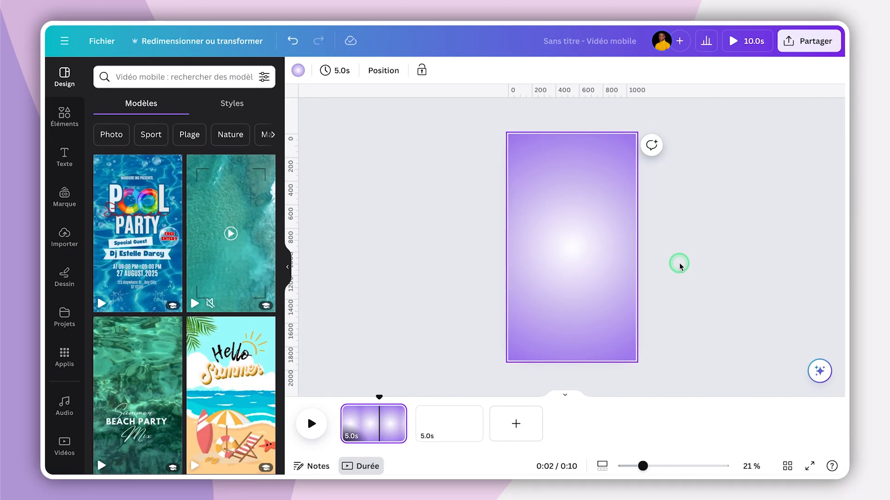
pyautogui.click(535, 335)
pyautogui.click(469, 244)
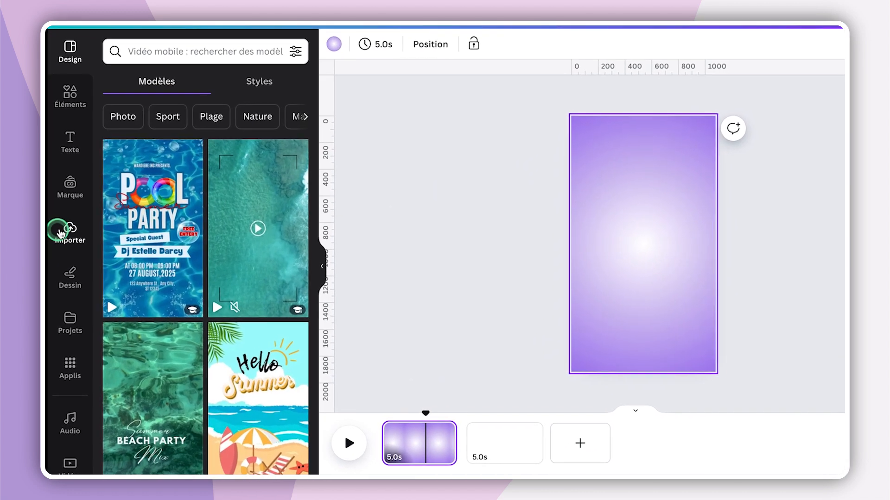
# Insert the uploaded vertical Milka white chocolate, Chips Ahoy and caramel bar images on the first page
pyautogui.click(67, 234)
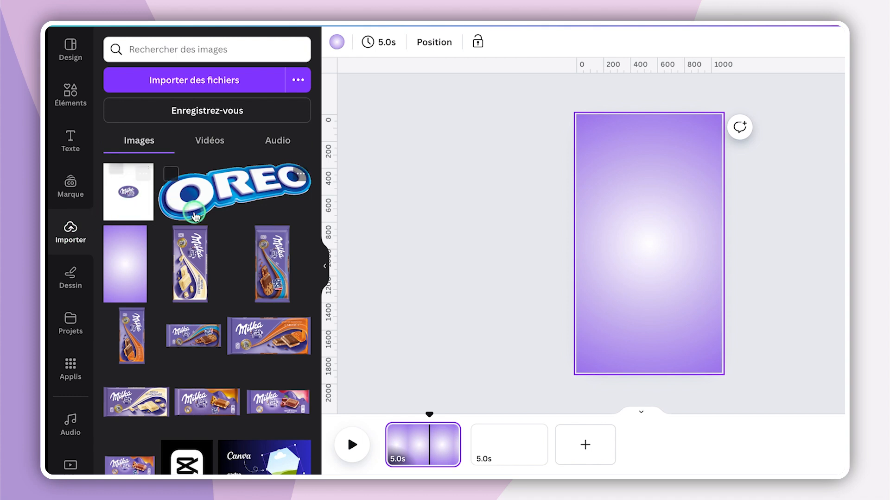
pyautogui.click(245, 262)
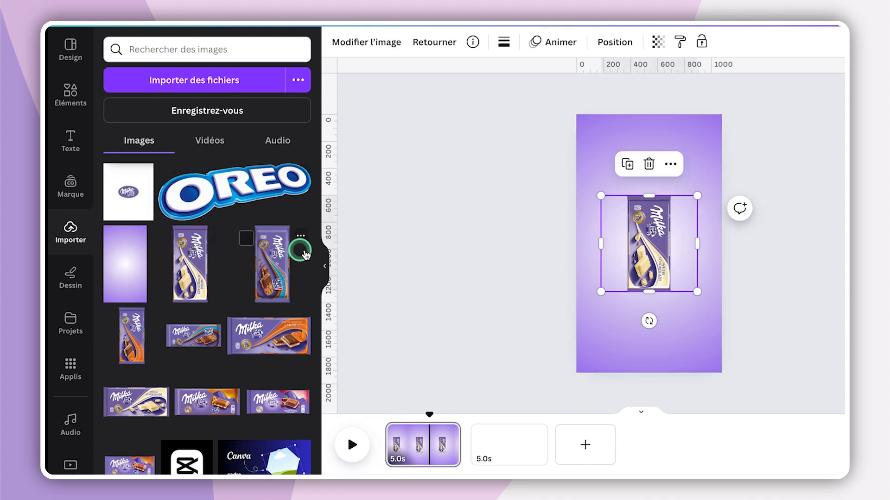
pyautogui.click(131, 331)
pyautogui.click(426, 248)
pyautogui.click(325, 160)
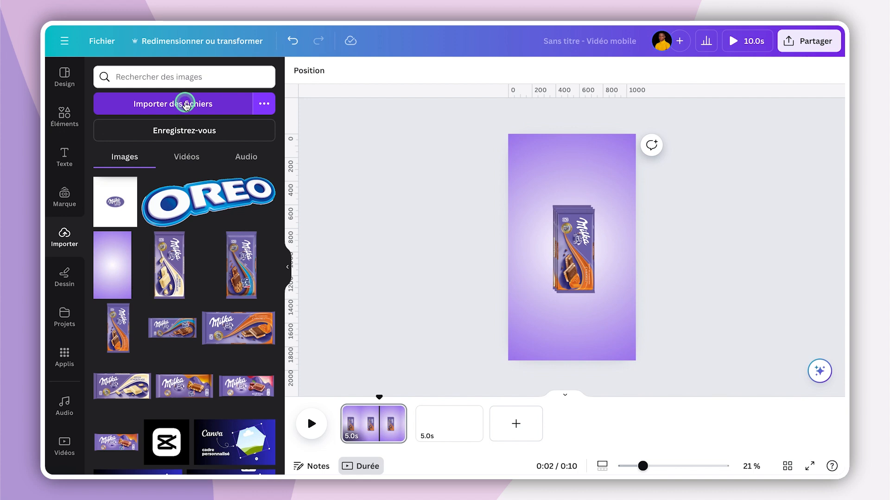
pyautogui.click(345, 155)
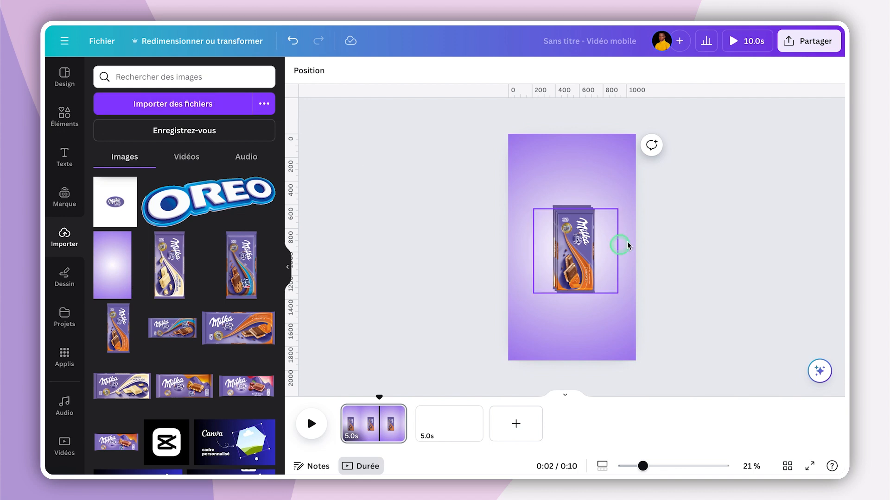
# Spread the three Milka bars side by side, with Chips Ahoy left, white chocolate centered and caramel right
pyautogui.moveTo(588, 239); pyautogui.dragTo(621, 237)
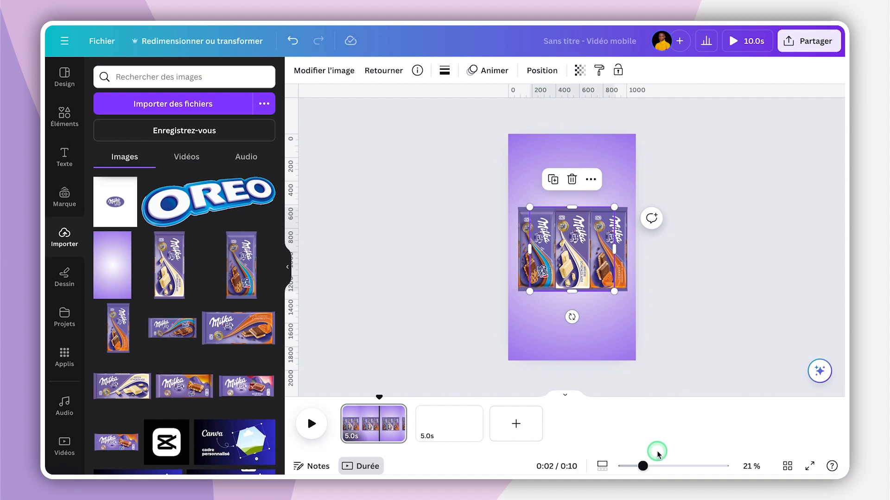
pyautogui.moveTo(642, 466); pyautogui.dragTo(650, 466)
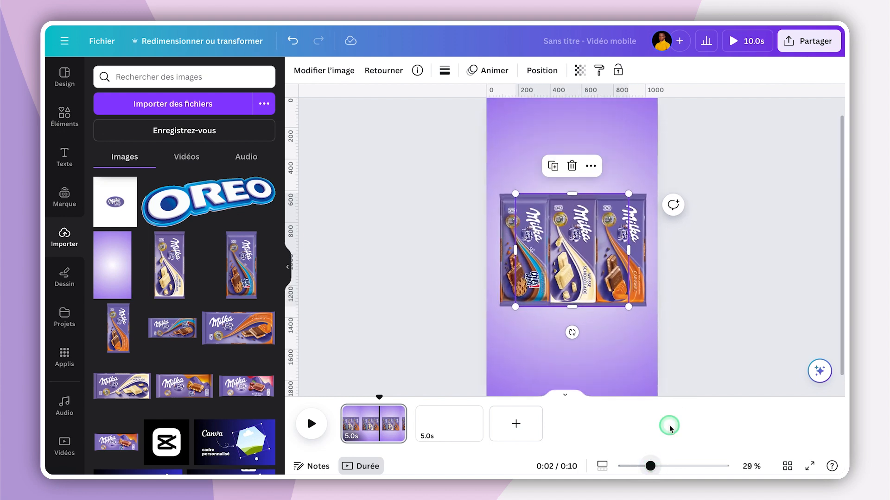
pyautogui.click(711, 331)
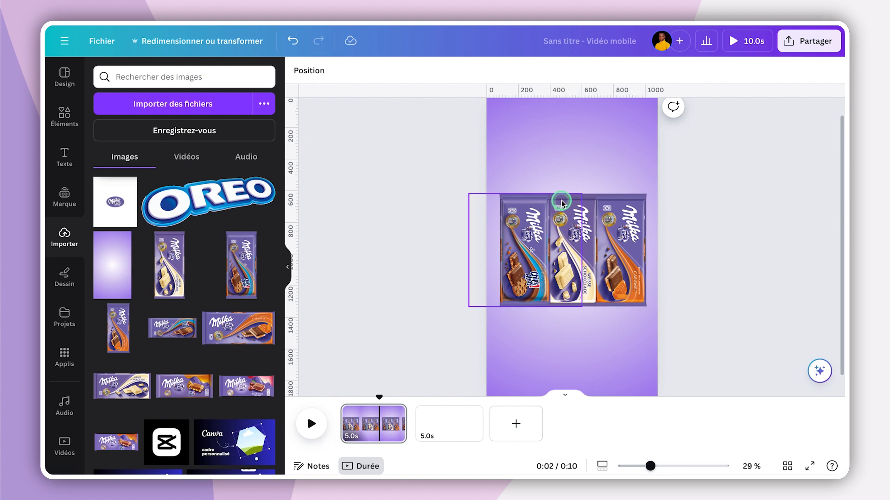
# Move the Chips Ahoy bar to the page's upper-left corner, then enlarge and center the white chocolate bar
pyautogui.moveTo(562, 203); pyautogui.dragTo(548, 105)
pyautogui.moveTo(573, 249); pyautogui.dragTo(524, 264)
pyautogui.moveTo(513, 209); pyautogui.dragTo(491, 184)
pyautogui.moveTo(537, 271); pyautogui.dragTo(550, 269)
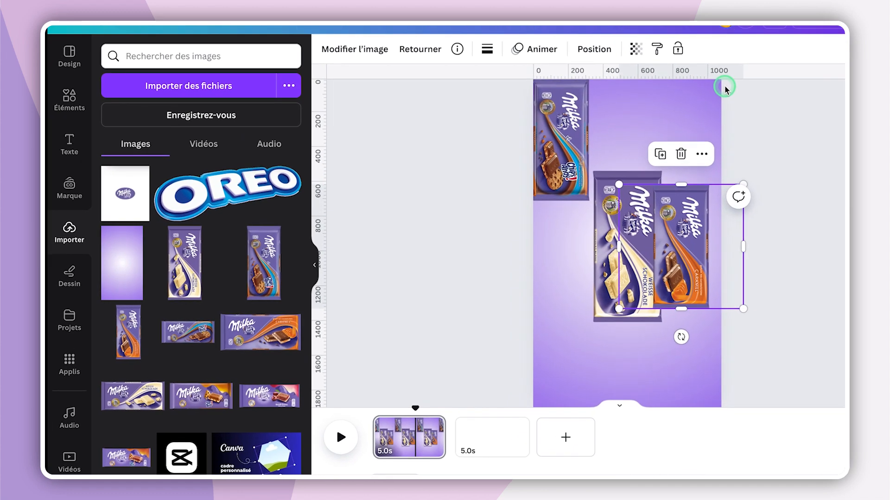
# Send the caramel bar backward so it sits behind the white chocolate bar
pyautogui.click(613, 42)
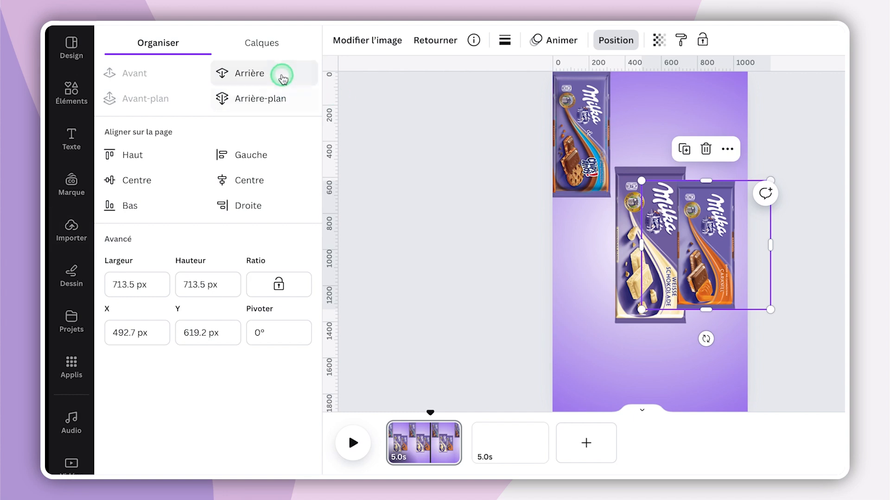
pyautogui.click(280, 76)
pyautogui.click(535, 99)
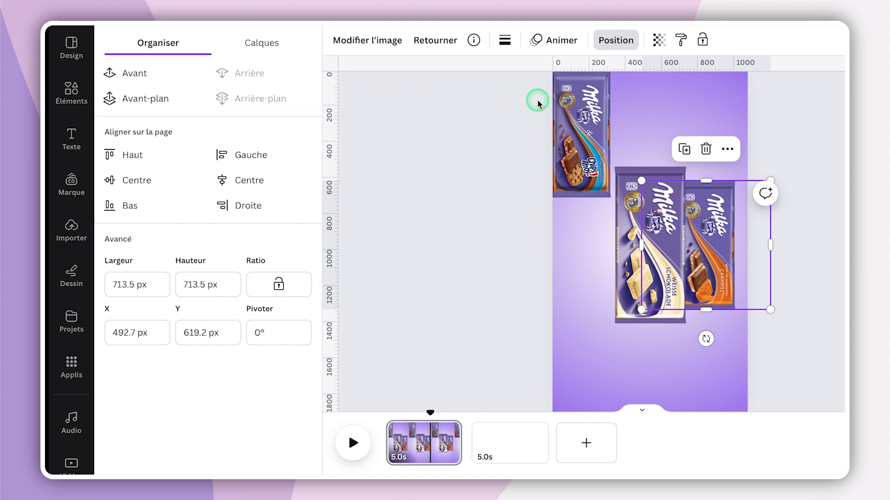
# Place the Chips Ahoy bar against the white chocolate bar's left side and send it to the back
pyautogui.moveTo(586, 120); pyautogui.dragTo(601, 209)
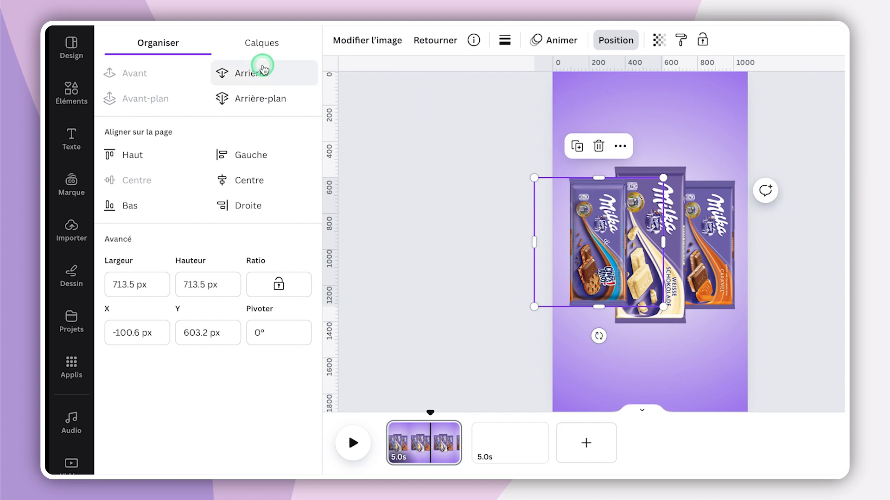
pyautogui.click(282, 99)
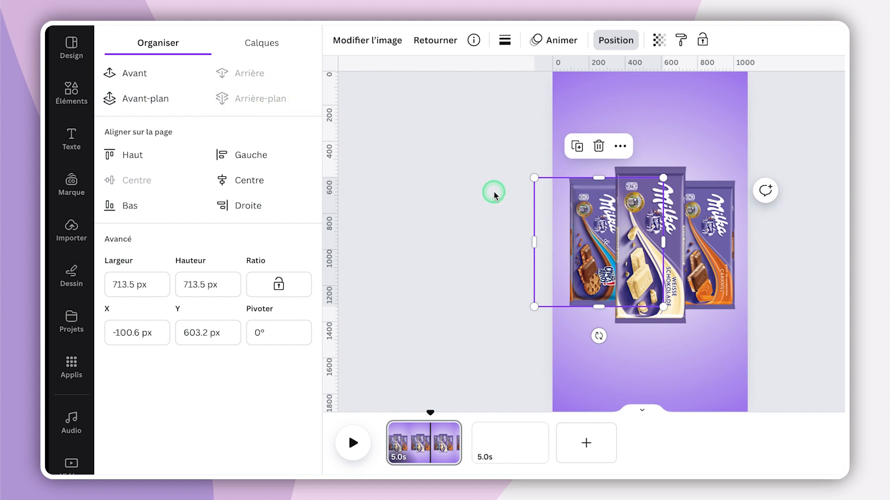
pyautogui.click(557, 233)
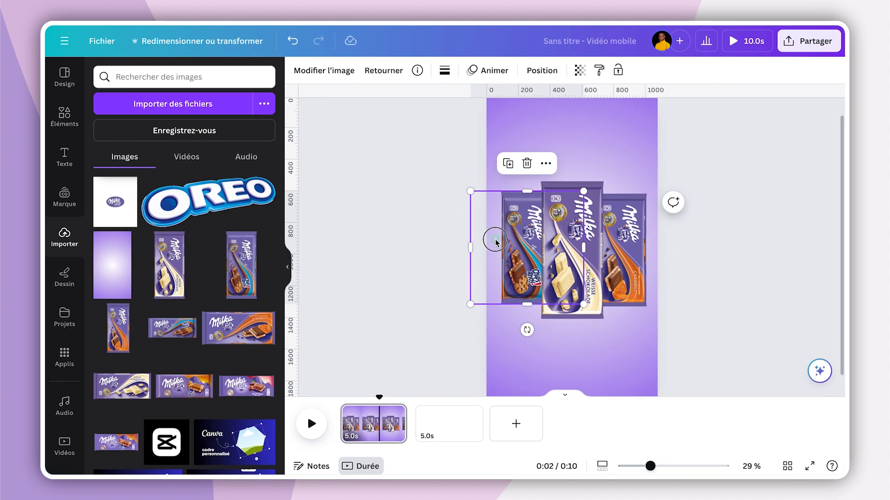
pyautogui.click(366, 380)
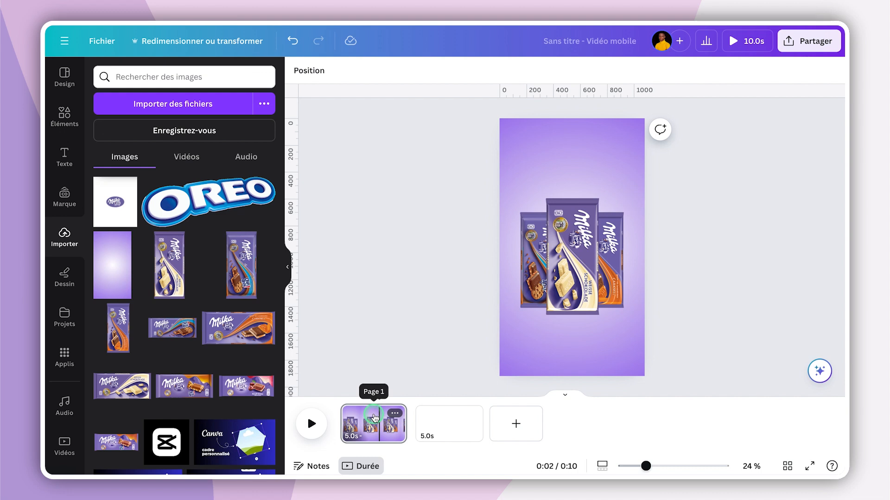
# Add a third page and fill its background with the document's white-to-purple radial gradient
pyautogui.click(520, 425)
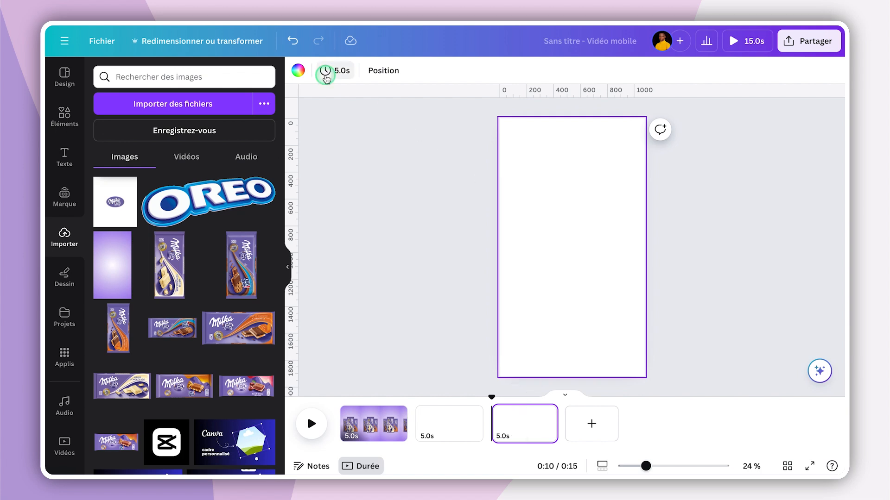
pyautogui.click(296, 73)
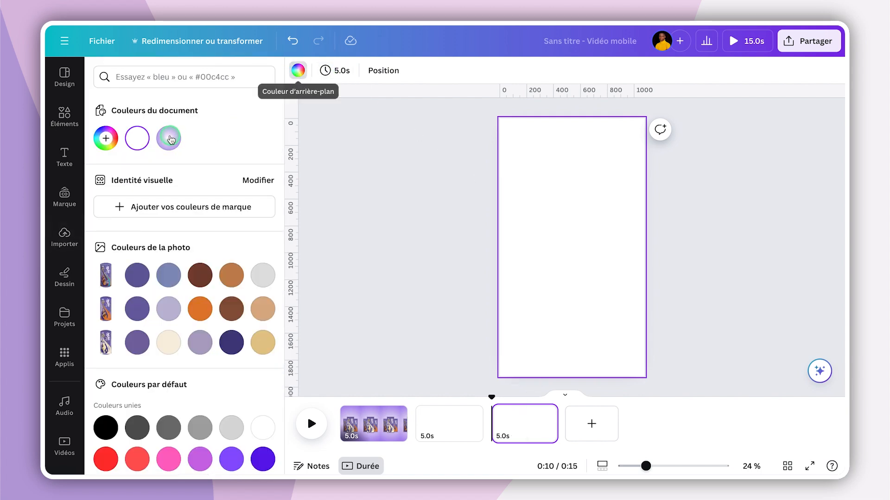
pyautogui.click(168, 138)
pyautogui.click(390, 189)
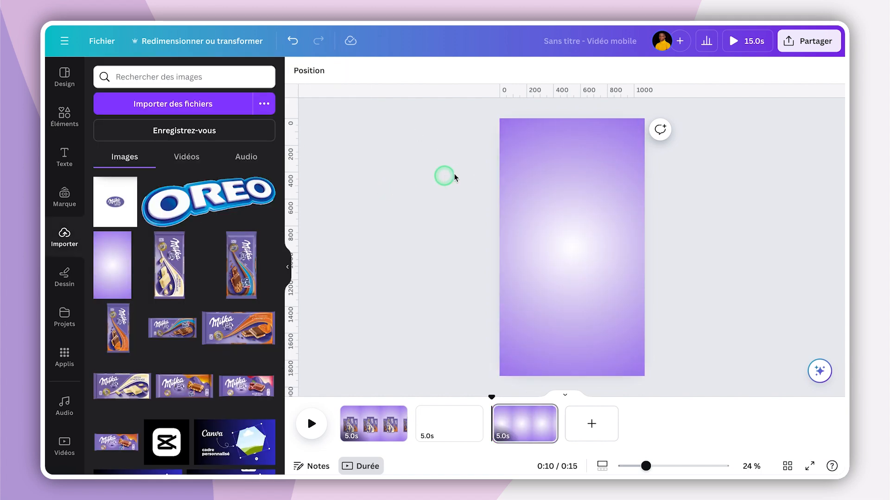
# Download only the current page, page 3, as a PNG image named "gradient milka.png"
pyautogui.click(806, 41)
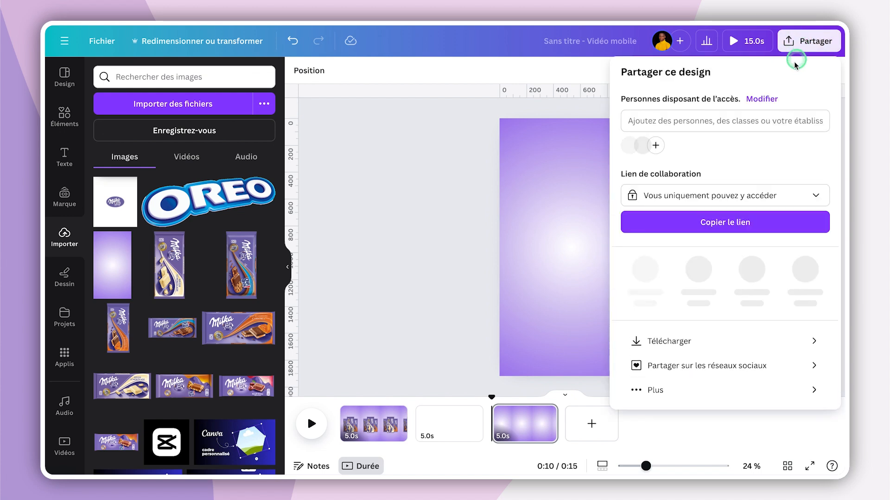
pyautogui.click(675, 334)
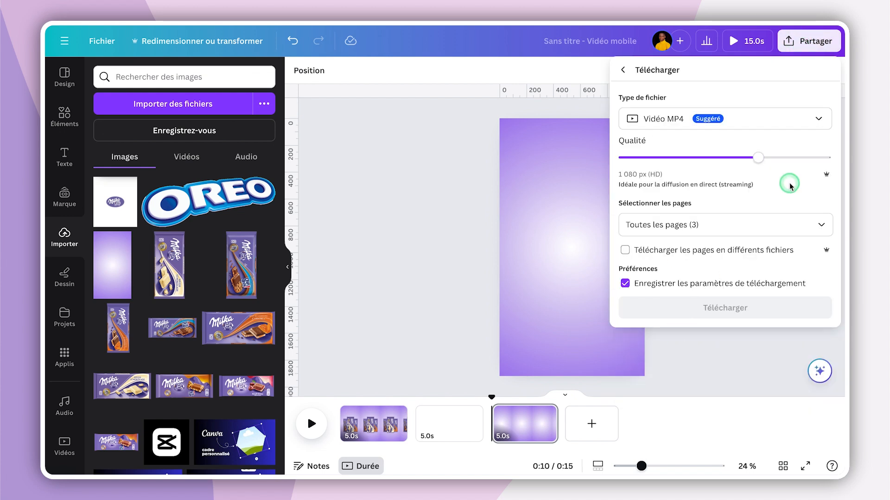
pyautogui.click(762, 121)
pyautogui.click(680, 185)
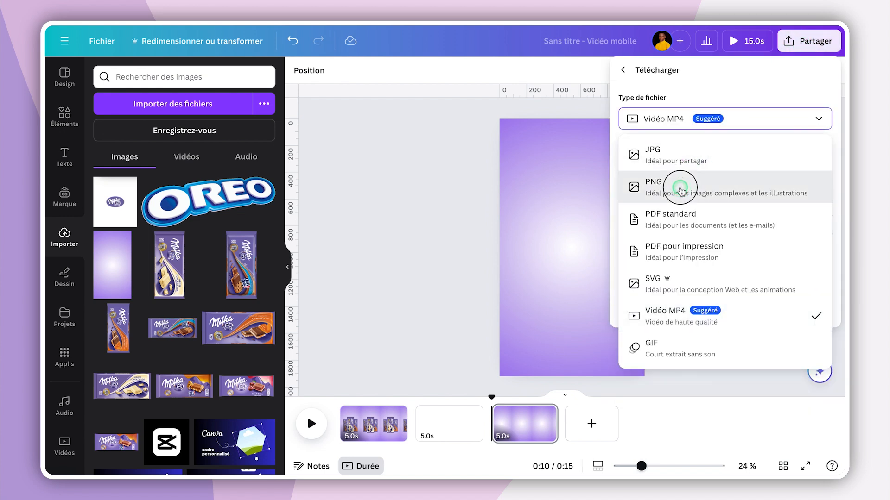
pyautogui.click(704, 251)
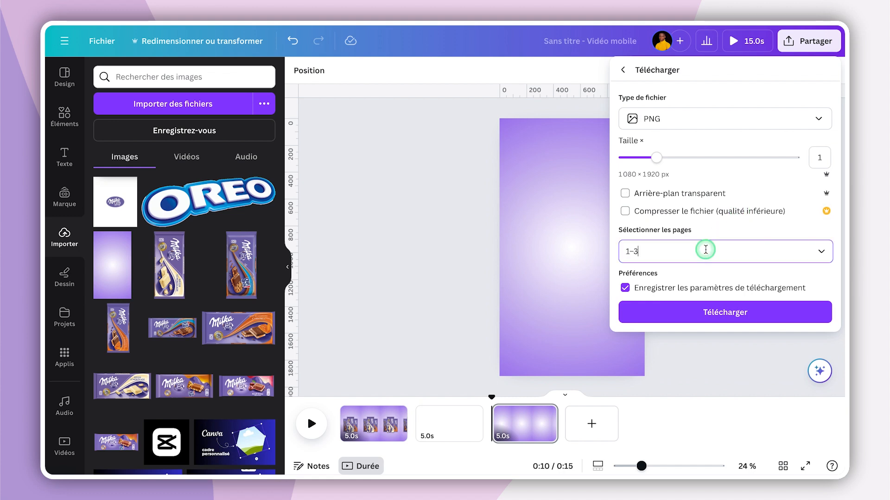
pyautogui.click(687, 284)
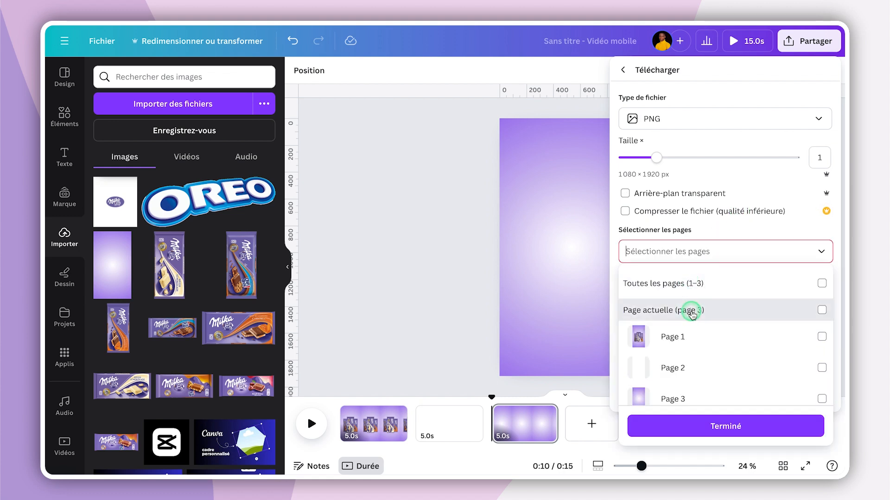
pyautogui.click(692, 310)
pyautogui.click(699, 425)
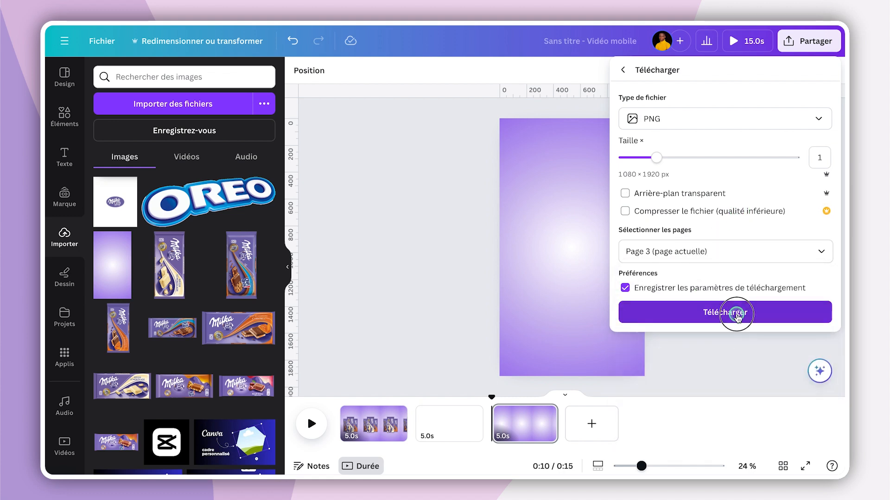
pyautogui.click(736, 315)
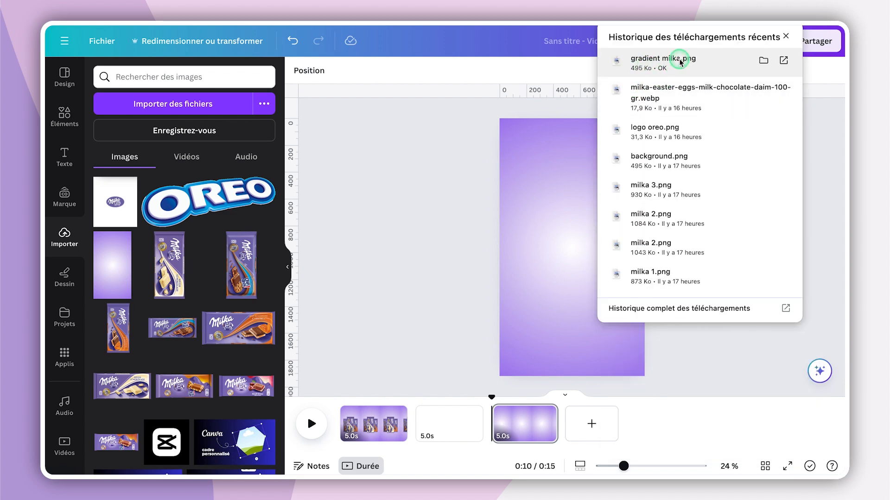
# Import the downloaded "gradient milka.png" into the design and place it as an image on the page
pyautogui.moveTo(687, 63); pyautogui.dragTo(545, 238)
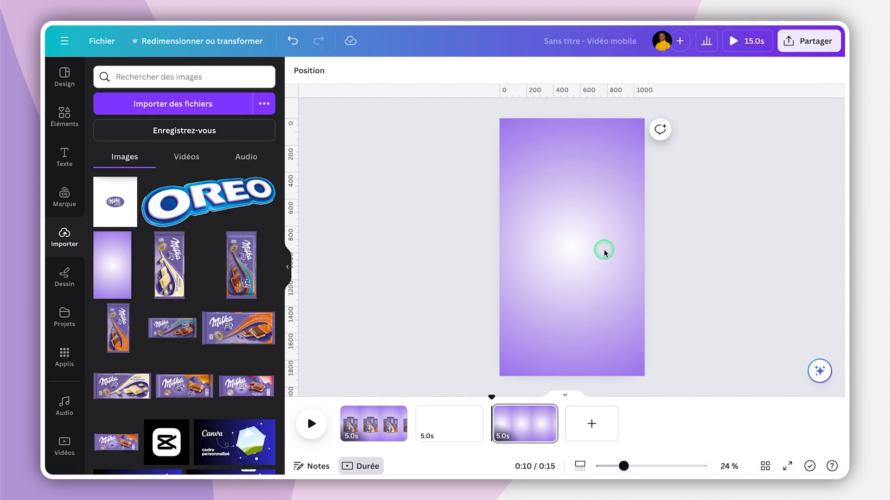
pyautogui.click(573, 200)
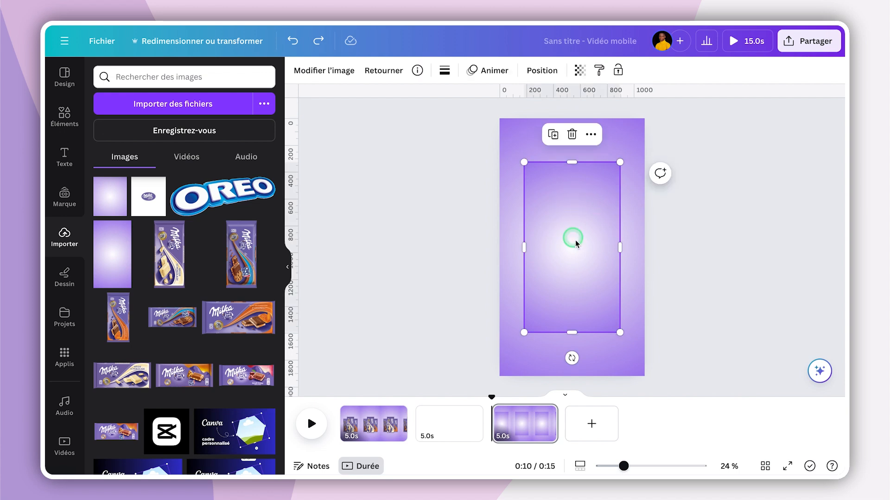
pyautogui.moveTo(572, 223)
pyautogui.mouseDown()
pyautogui.moveTo(431, 416)
pyautogui.moveTo(379, 426)
pyautogui.moveTo(556, 272)
pyautogui.moveTo(575, 217)
pyautogui.mouseUp()
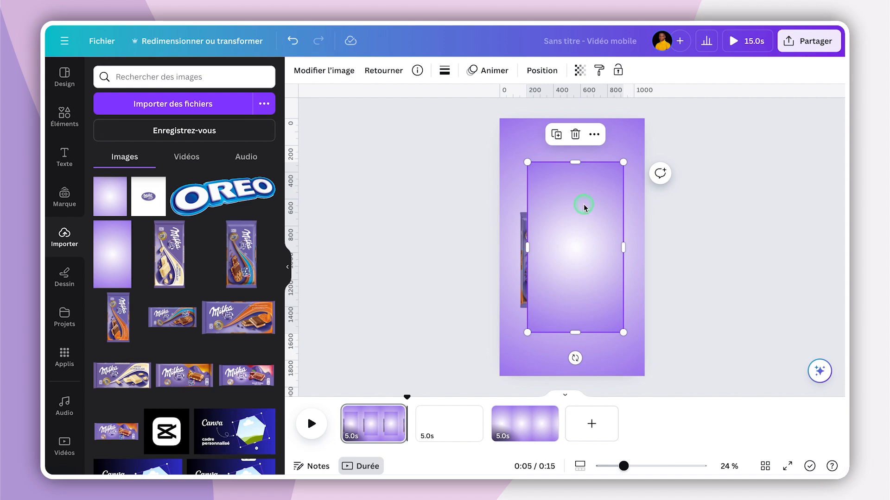
# Align the gradient image with the first page's upper-left corner and enlarge it to cover the whole page
pyautogui.moveTo(577, 204); pyautogui.dragTo(562, 206)
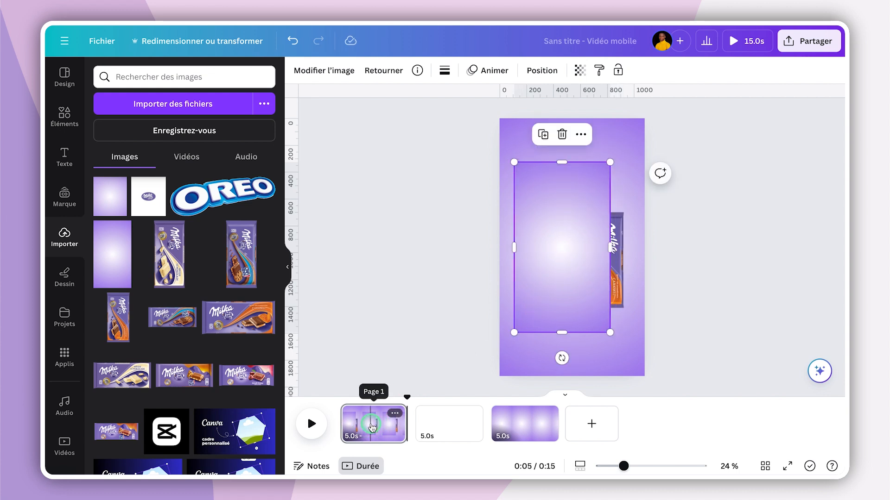
pyautogui.moveTo(554, 228); pyautogui.dragTo(536, 186)
pyautogui.moveTo(617, 307); pyautogui.dragTo(654, 368)
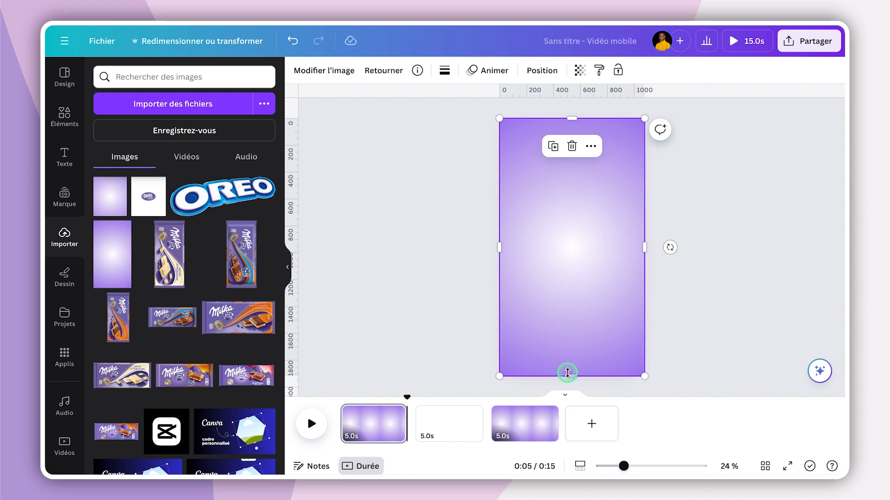
# Crop the gradient image to a full-width band about 406 px high above the chocolate bars and send it behind them
pyautogui.moveTo(569, 376); pyautogui.dragTo(584, 222)
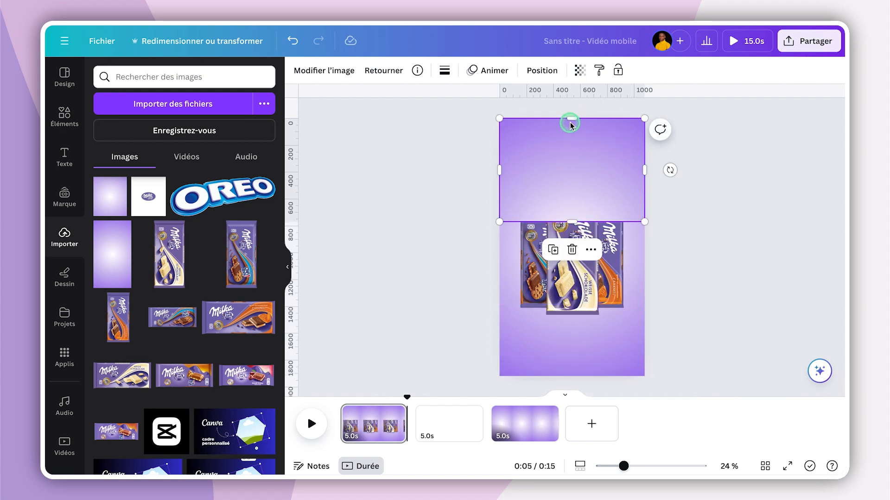
pyautogui.moveTo(572, 123); pyautogui.dragTo(573, 167)
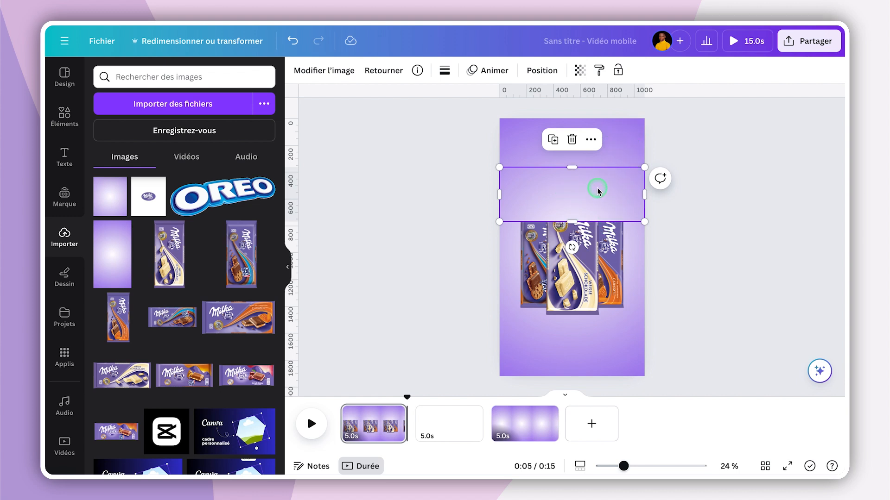
pyautogui.click(619, 181)
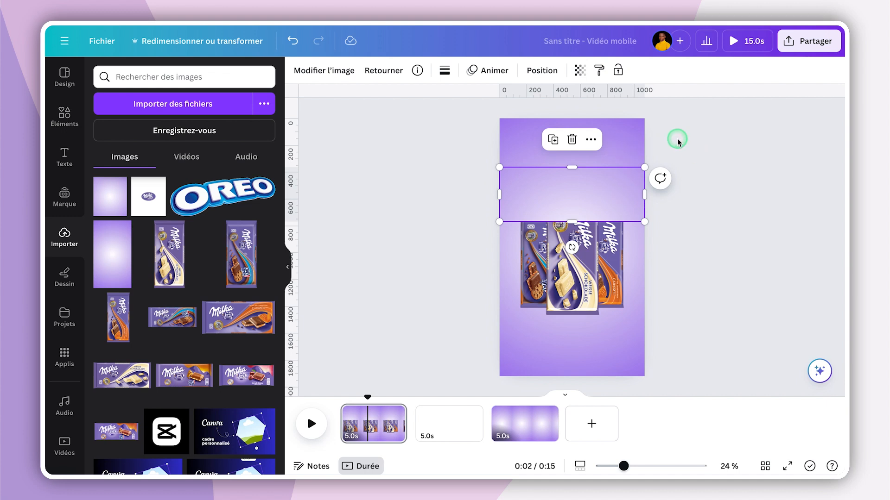
pyautogui.click(615, 151)
pyautogui.click(615, 189)
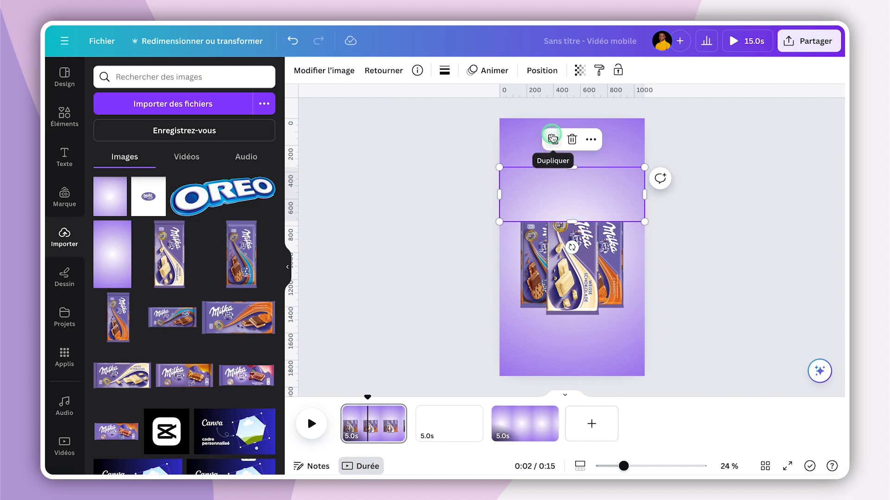
pyautogui.click(544, 71)
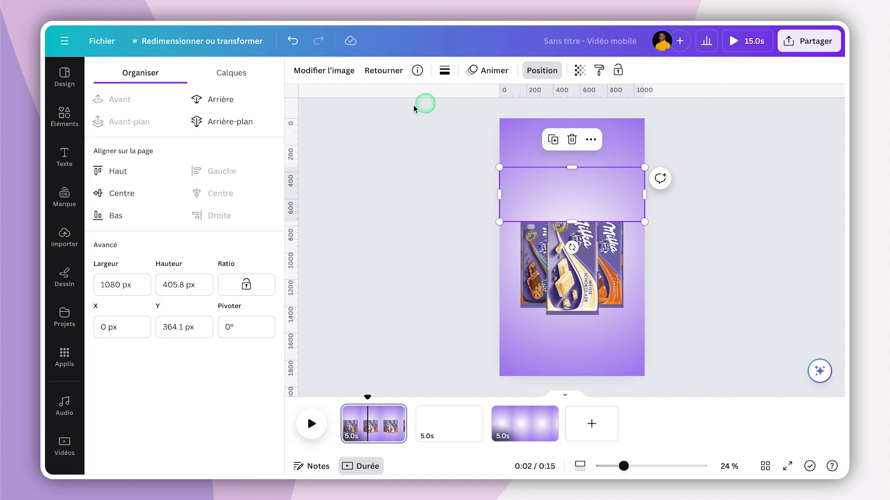
pyautogui.click(248, 121)
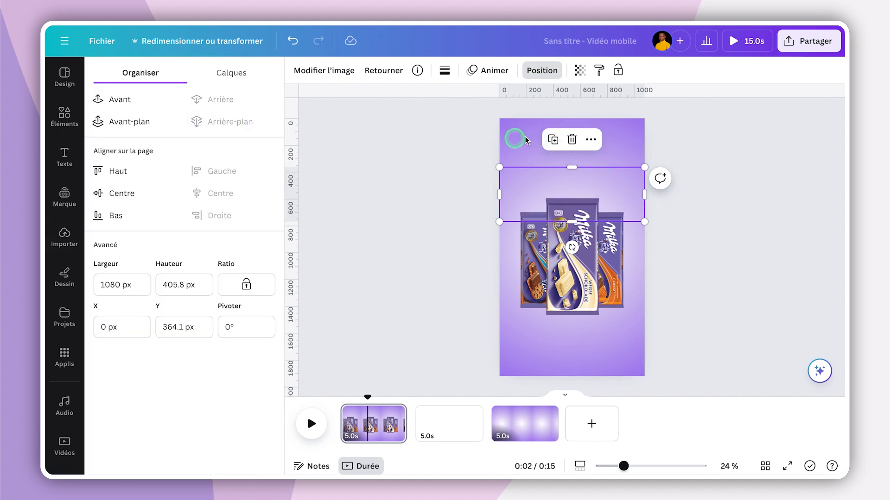
# Duplicate the gradient band and crop the copy to a patch about 633 × 249 px in the page's lower-left corner
pyautogui.click(553, 140)
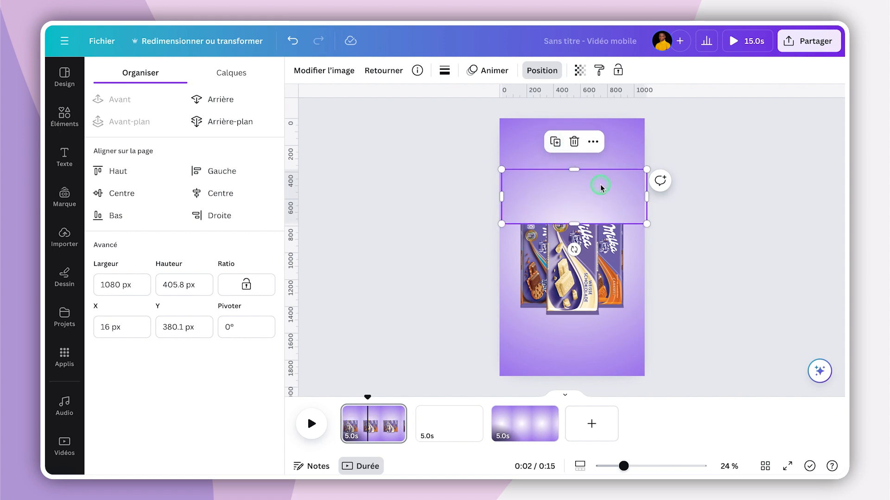
pyautogui.moveTo(598, 186); pyautogui.dragTo(599, 185)
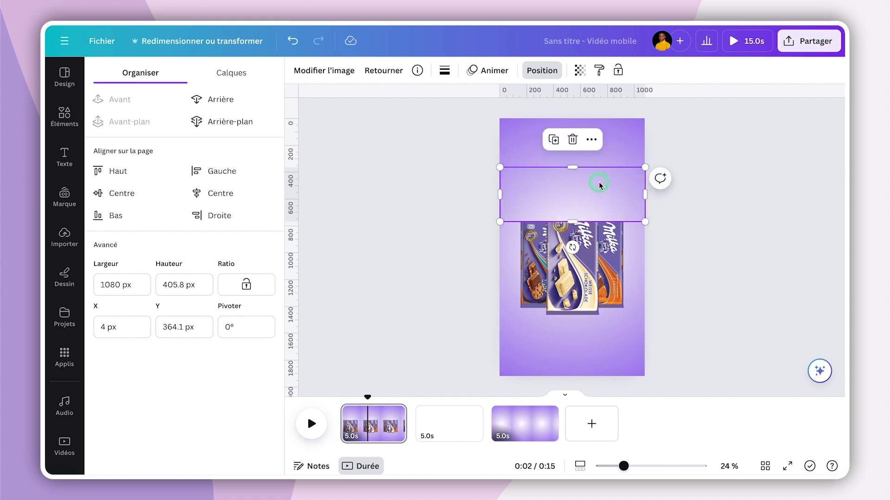
pyautogui.moveTo(574, 220); pyautogui.dragTo(576, 375)
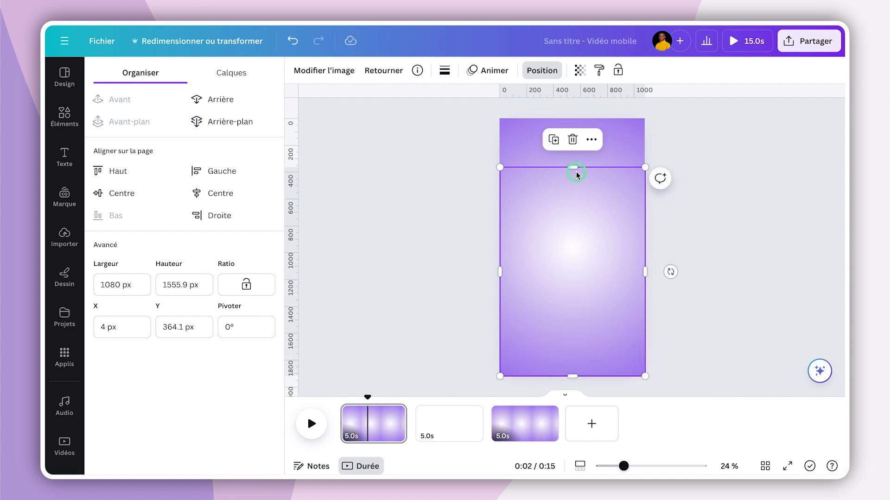
pyautogui.moveTo(572, 168); pyautogui.dragTo(575, 344)
pyautogui.moveTo(648, 360); pyautogui.dragTo(594, 361)
pyautogui.click(547, 358)
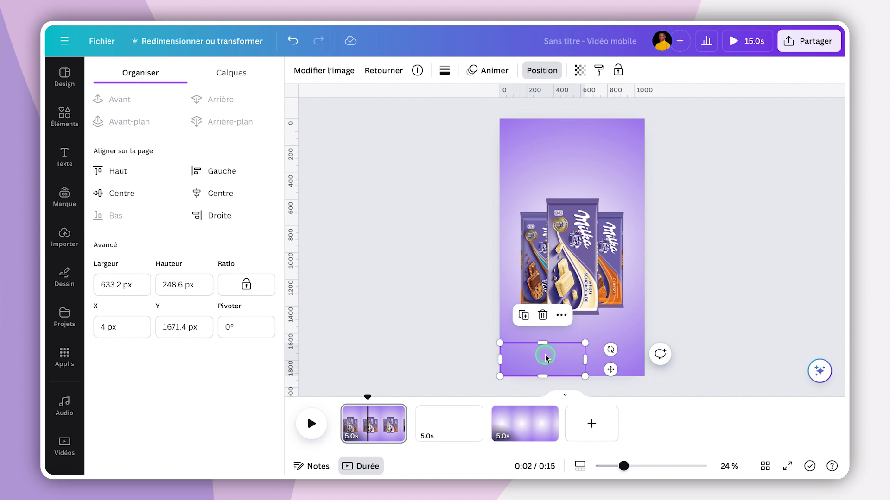
pyautogui.click(638, 328)
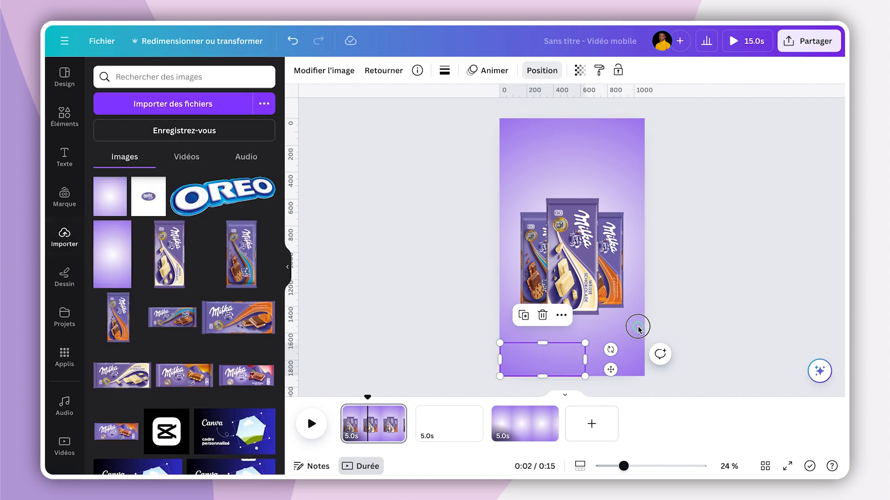
pyautogui.click(534, 352)
pyautogui.click(613, 184)
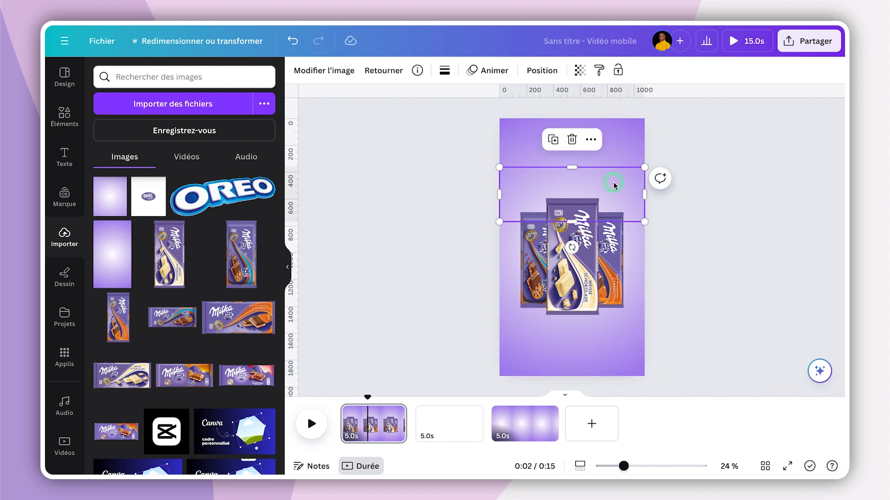
pyautogui.click(524, 358)
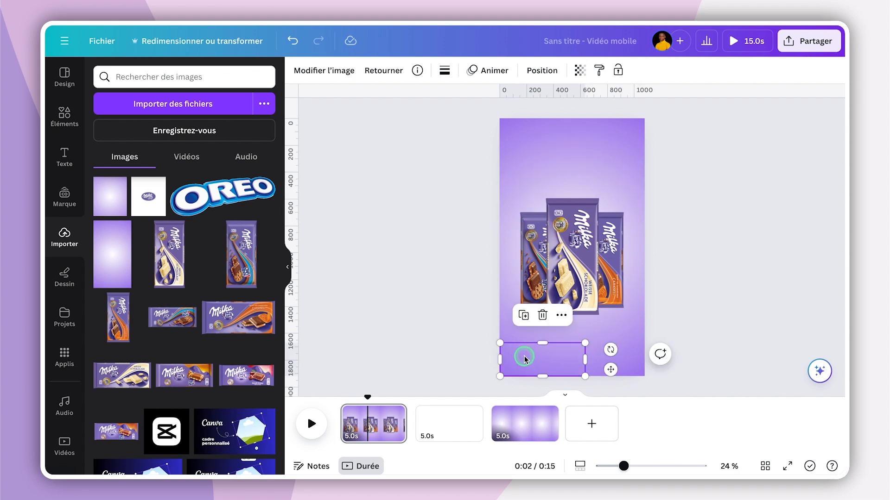
pyautogui.click(706, 252)
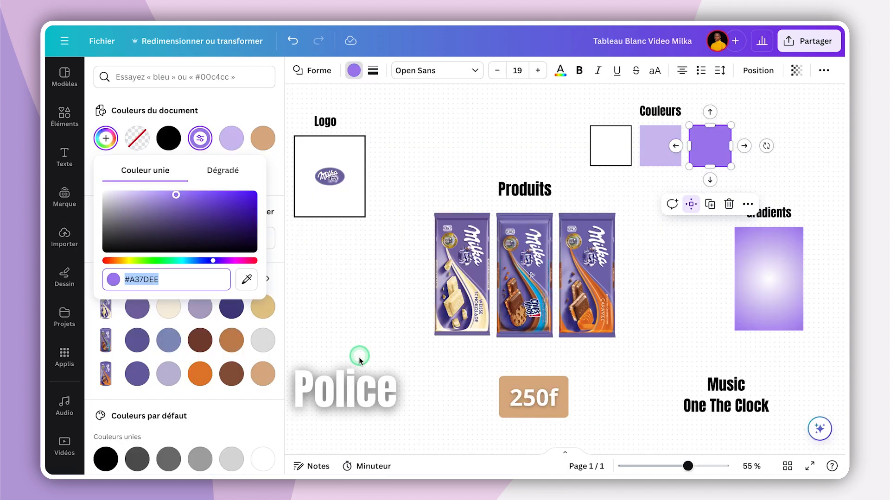
# Copy the styled "Police" text from the whiteboard into the video's first page and center it above the chocolate bars
pyautogui.click(359, 359)
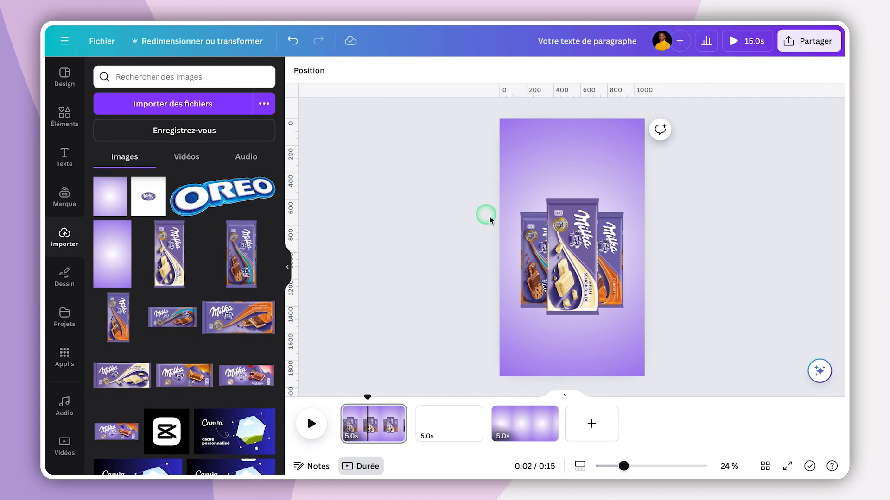
pyautogui.hotkey('ctrl', 'v')
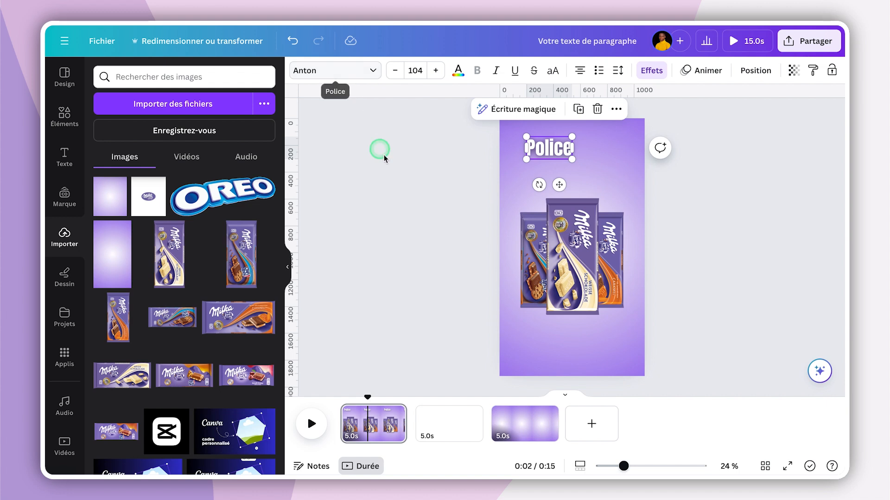
pyautogui.click(666, 73)
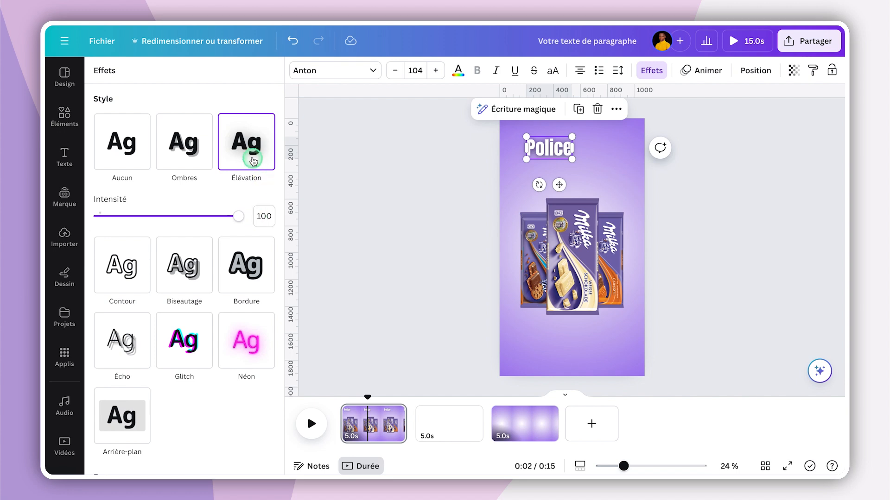
pyautogui.click(239, 217)
pyautogui.moveTo(556, 152); pyautogui.dragTo(578, 178)
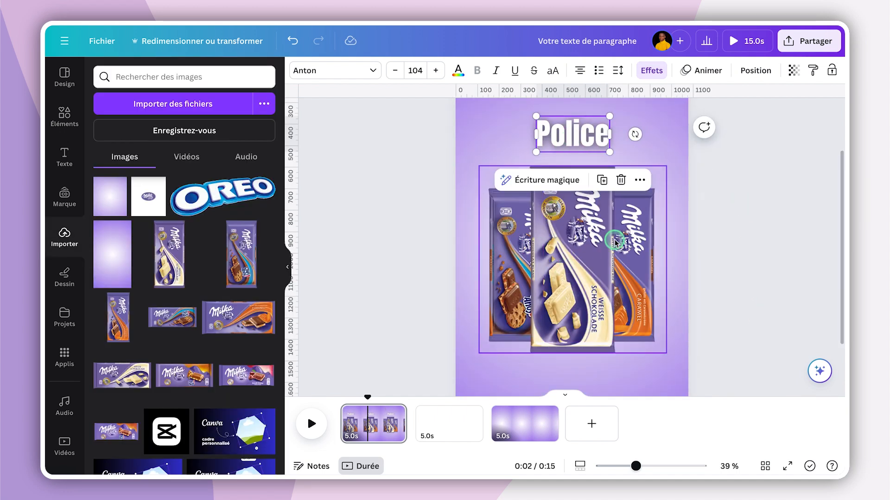
# Replace the "Police" text above the chocolate bars with "CARAMEL"
pyautogui.doubleClick(578, 138)
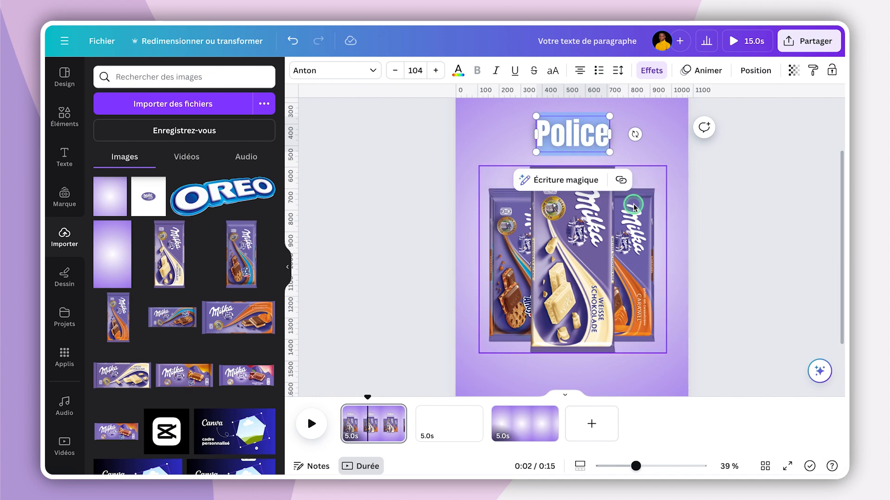
pyautogui.write('CARAMEL')
pyautogui.click(732, 214)
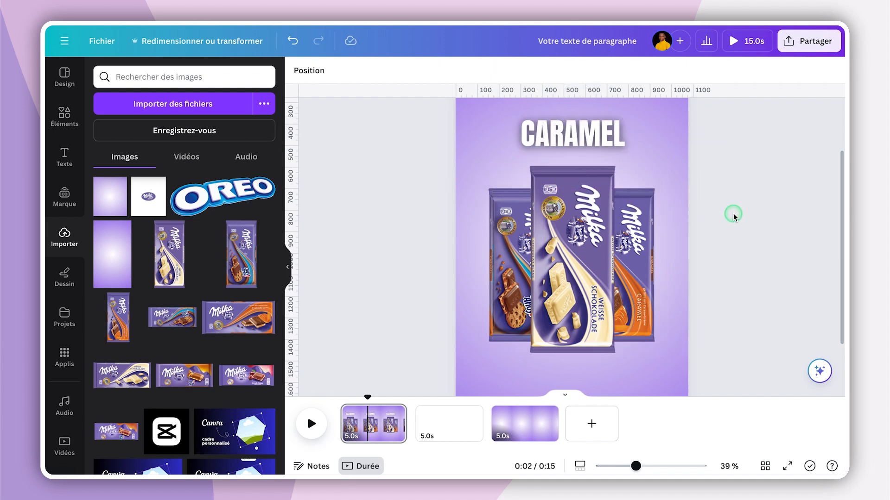
# Duplicate the "CARAMEL" text, center the copy exactly over the original and change its wording to "WEISSE"
pyautogui.click(573, 143)
pyautogui.click(605, 183)
pyautogui.moveTo(582, 139); pyautogui.dragTo(578, 136)
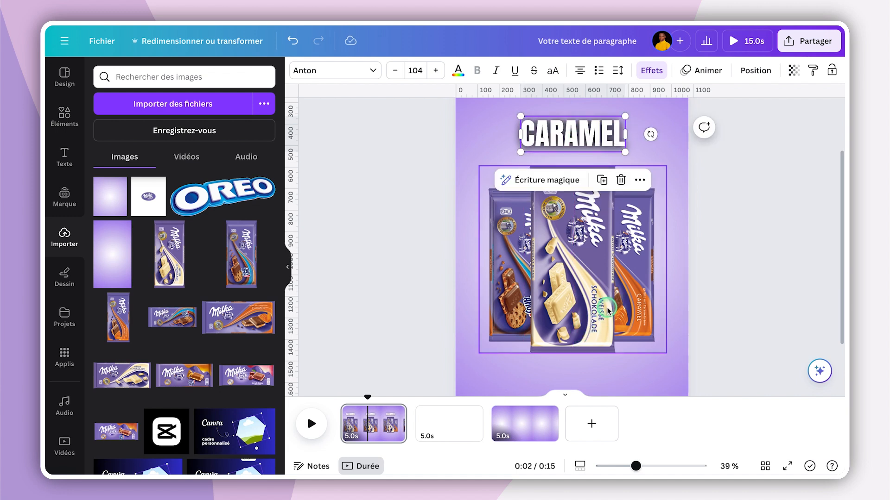
pyautogui.press('Return')
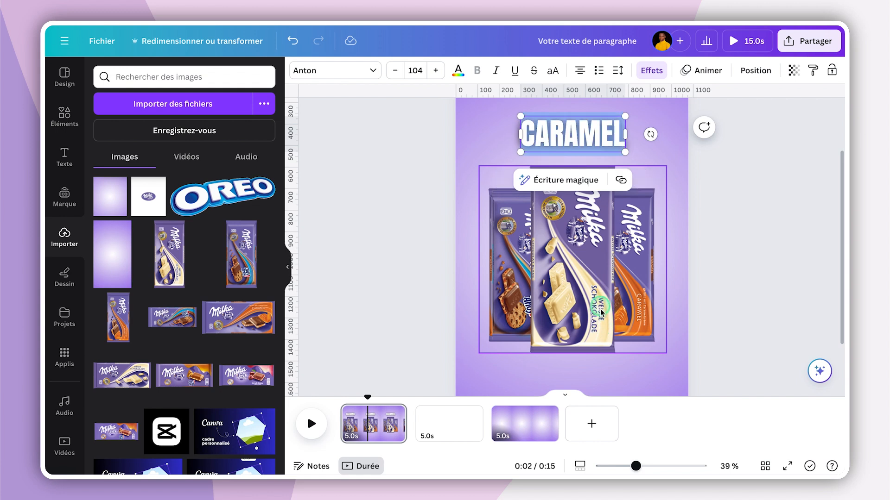
pyautogui.write('WEISSE')
pyautogui.click(727, 171)
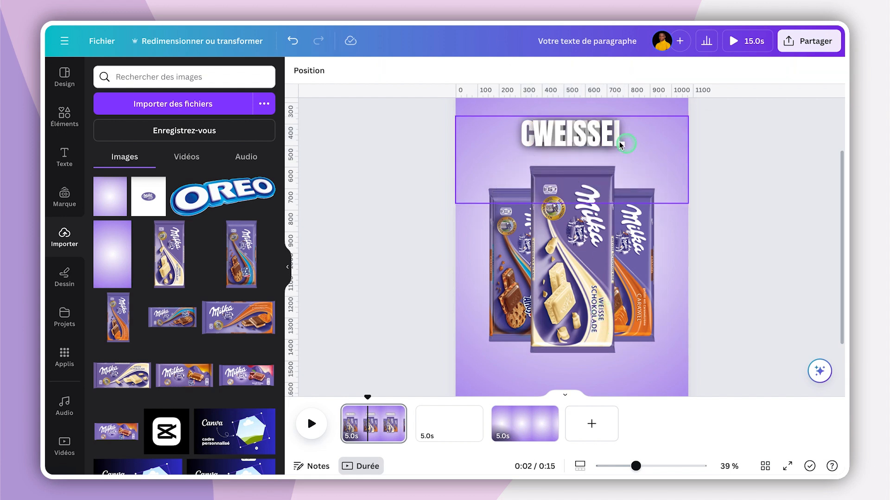
# Duplicate the "WEISSE" text, align the copy over it and change its wording to "CHIPS AHOY"
pyautogui.click(580, 138)
pyautogui.moveTo(583, 148); pyautogui.dragTo(585, 140)
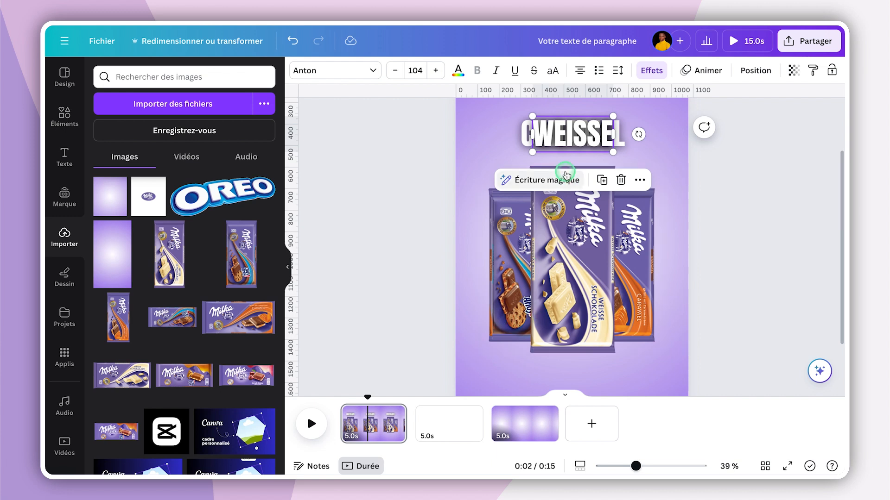
pyautogui.doubleClick(567, 124)
pyautogui.write('CHIPS AHOY')
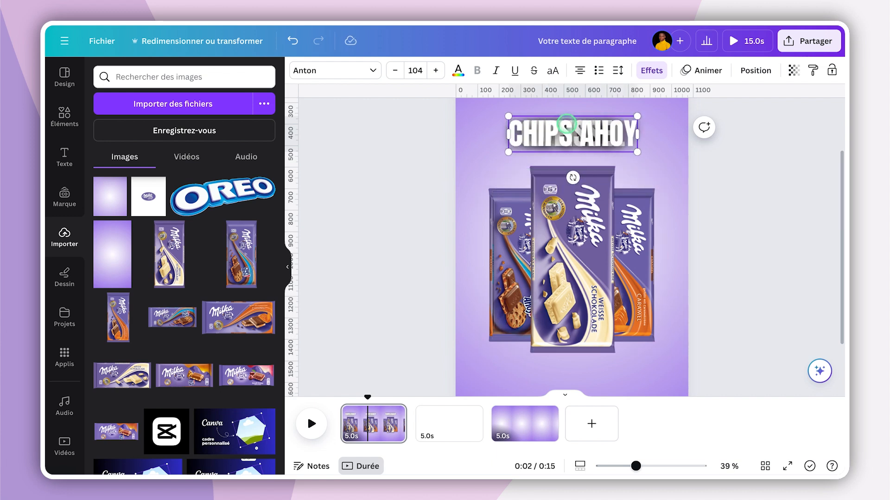
pyautogui.click(757, 173)
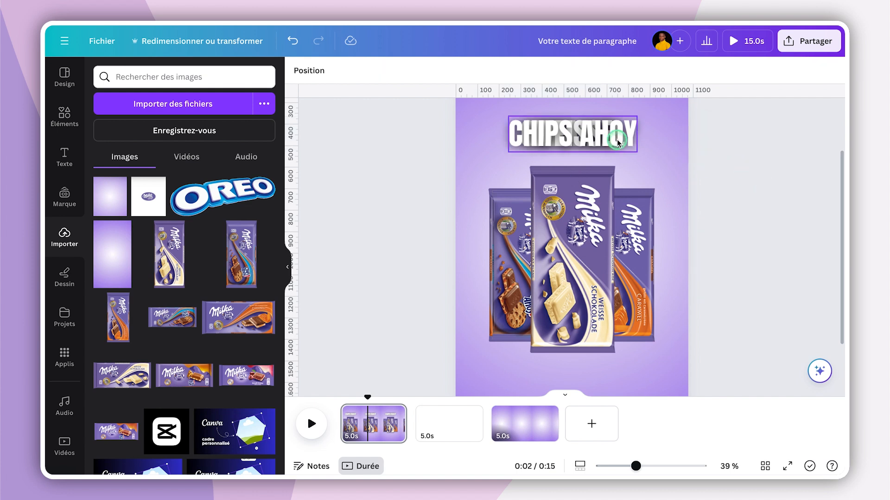
# Move the "CHIPS AHOY", "WEISSE" and "CARAMEL" layers together below the upper gradient band, just above the page background
pyautogui.moveTo(635, 466); pyautogui.dragTo(628, 466)
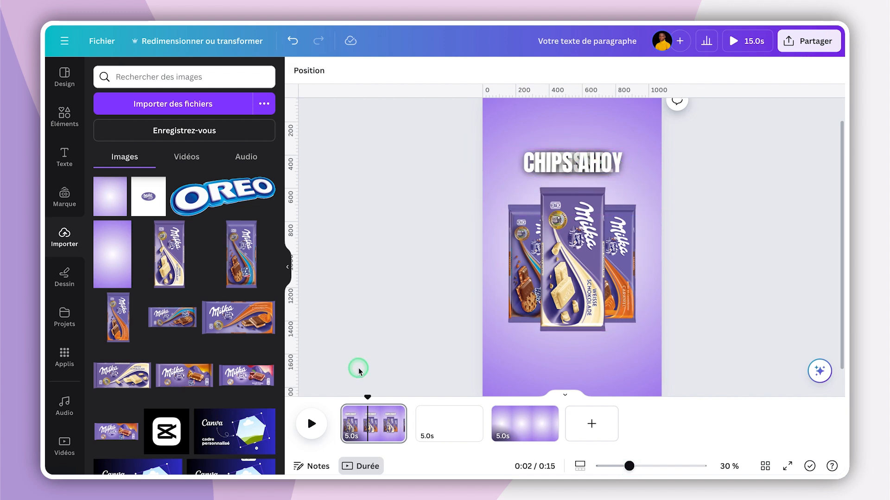
pyautogui.click(321, 80)
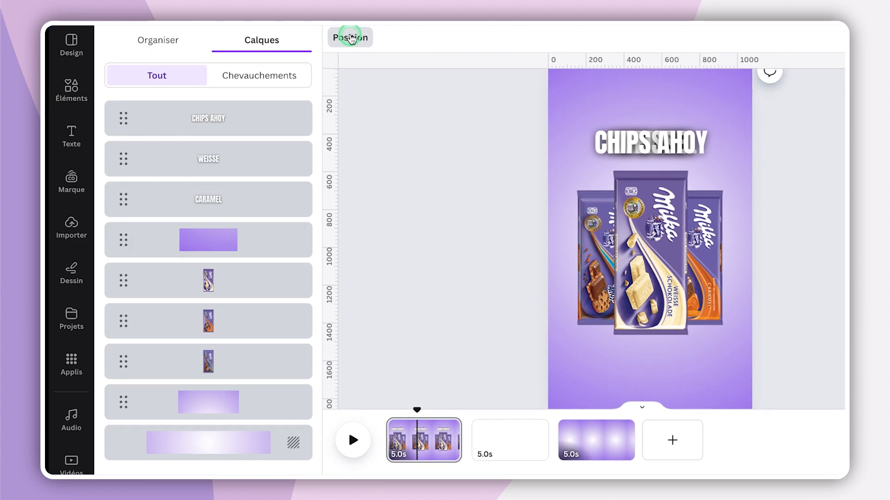
pyautogui.click(234, 143)
pyautogui.click(265, 119)
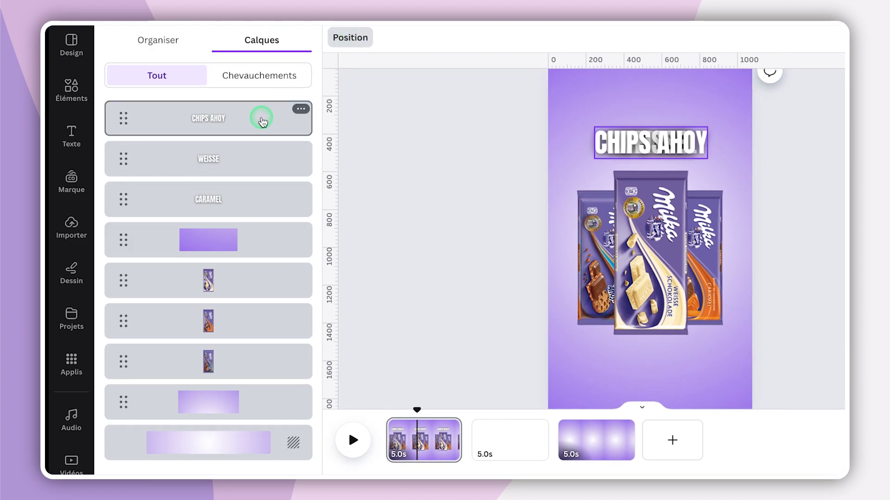
pyautogui.keyDown('shift'); pyautogui.click(246, 152); pyautogui.keyUp('shift')
pyautogui.keyDown('shift'); pyautogui.click(245, 201); pyautogui.keyUp('shift')
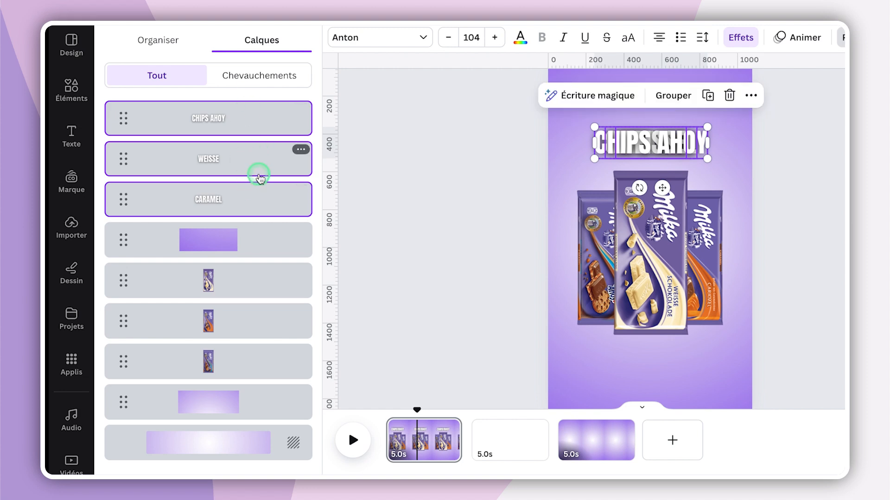
pyautogui.moveTo(242, 161); pyautogui.dragTo(268, 405)
# Check the gradient band and the three text layers hidden behind it by selecting them one after another
pyautogui.click(575, 163)
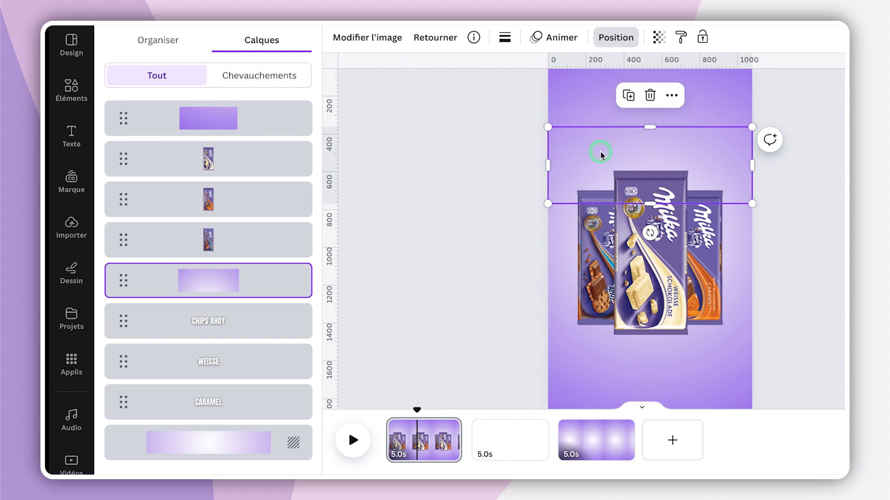
pyautogui.moveTo(279, 321)
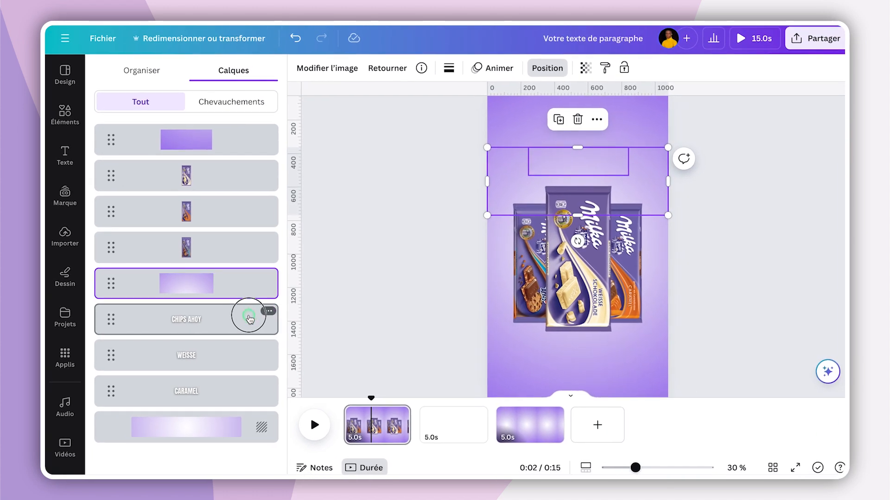
pyautogui.click(248, 319)
pyautogui.click(241, 356)
pyautogui.click(240, 392)
pyautogui.click(376, 259)
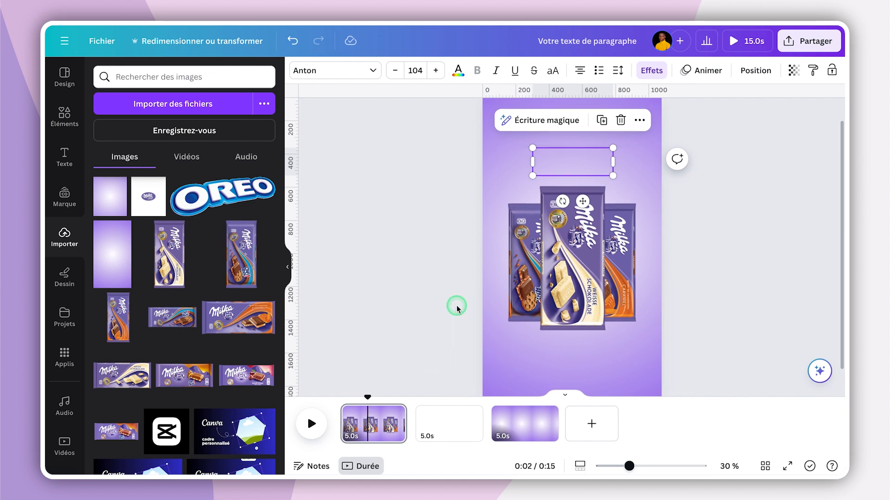
# Copy the "250f" price tag from the "Tableau Blanc Video Milka" whiteboard and paste it onto the video's first page
pyautogui.scroll(-1, 457, 305)
pyautogui.click(563, 109)
pyautogui.click(488, 31)
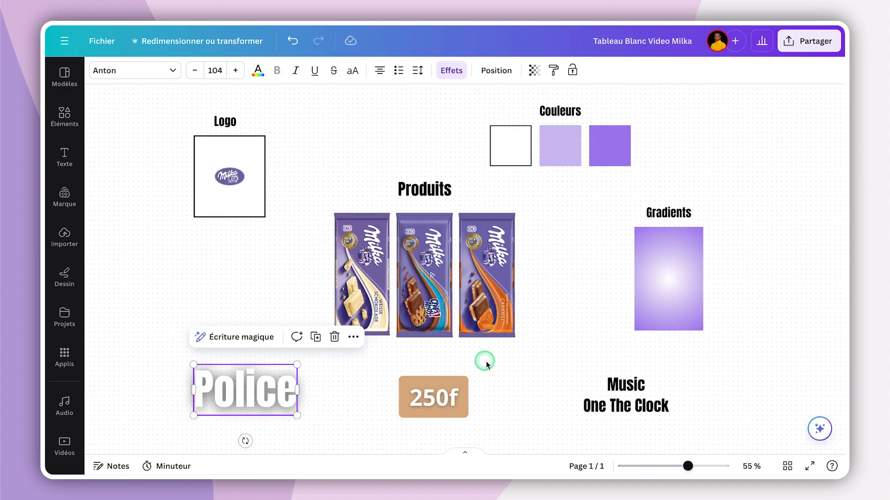
pyautogui.click(417, 398)
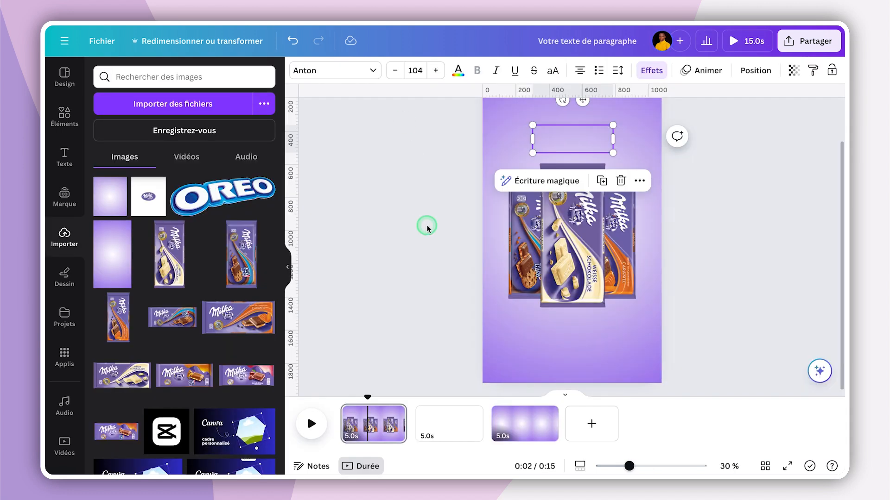
pyautogui.click(453, 315)
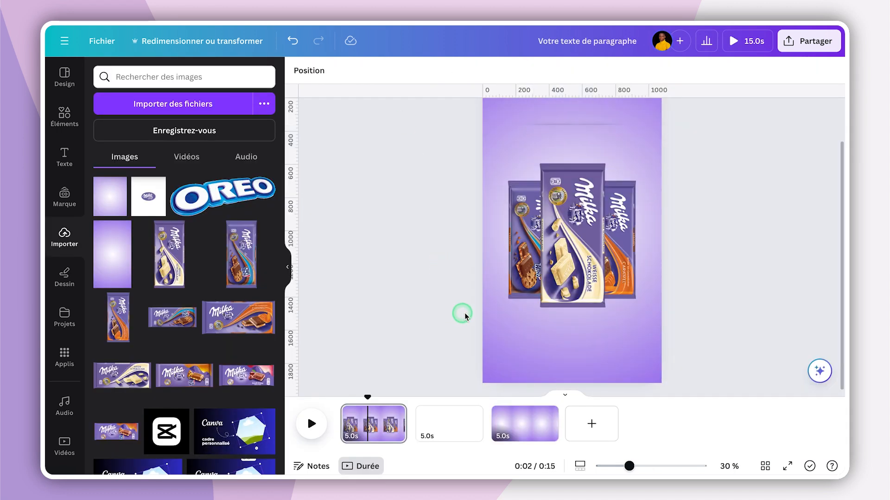
pyautogui.hotkey('ctrl', 'z')
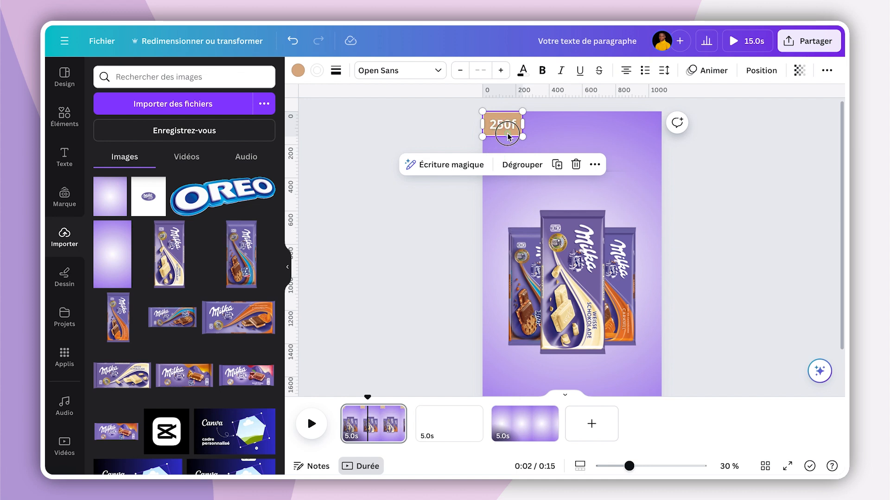
# Place the "250f" price tag below the left-hand chocolate bar, near the lower-left corner of the page
pyautogui.moveTo(510, 139); pyautogui.dragTo(522, 153)
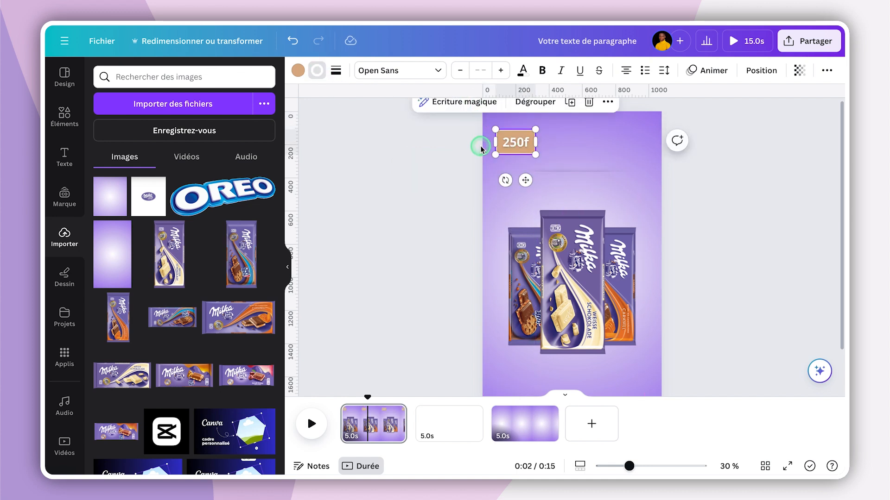
pyautogui.click(418, 165)
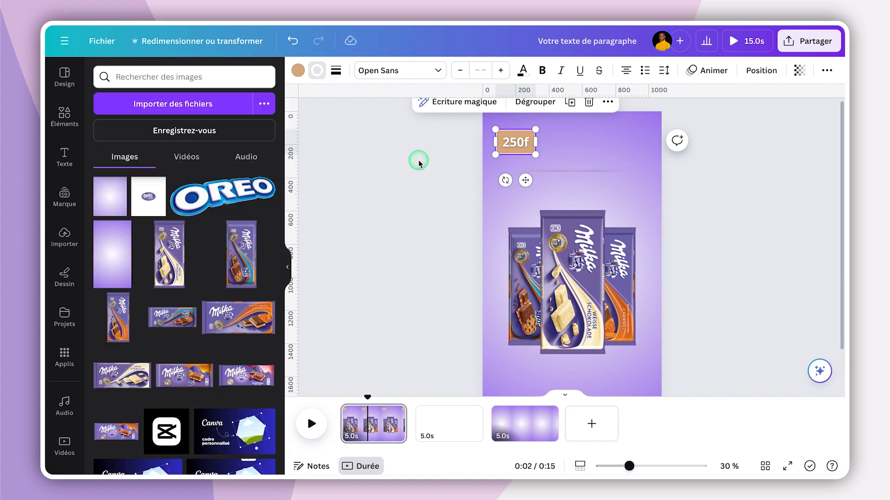
pyautogui.click(419, 163)
pyautogui.moveTo(394, 131); pyautogui.dragTo(526, 147)
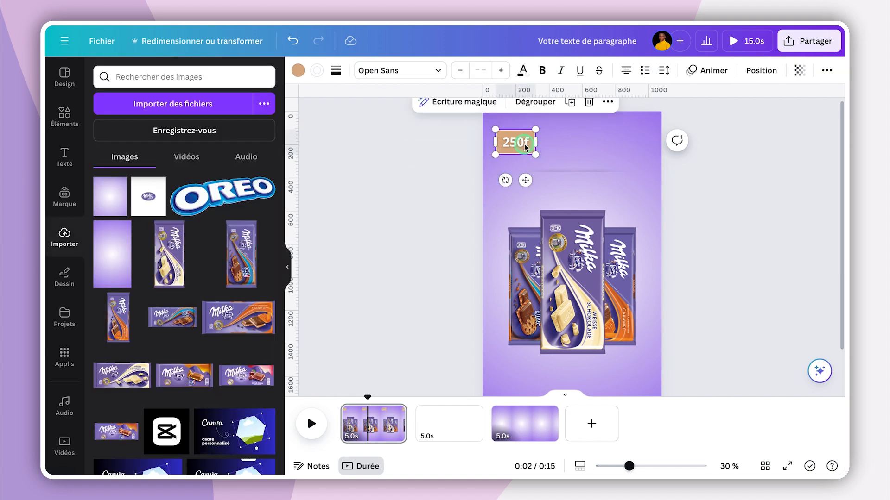
pyautogui.moveTo(540, 241); pyautogui.dragTo(543, 356)
pyautogui.scroll(-2, 753, 267)
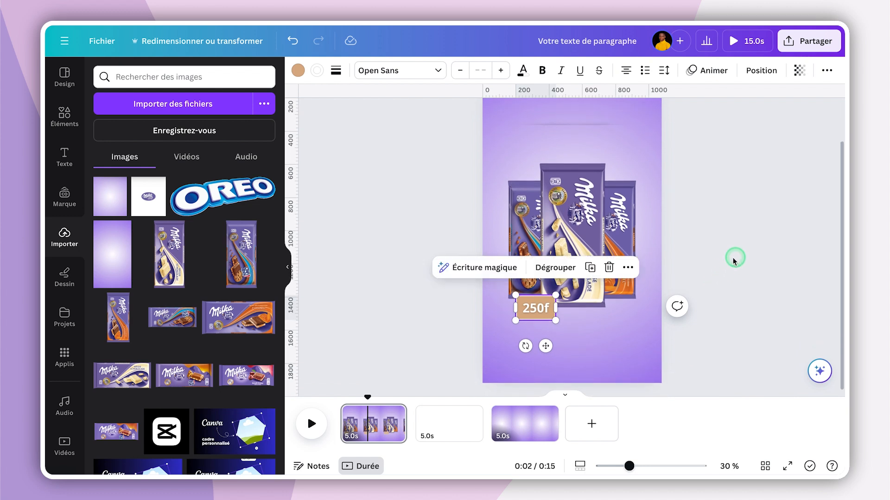
pyautogui.moveTo(532, 311); pyautogui.dragTo(521, 352)
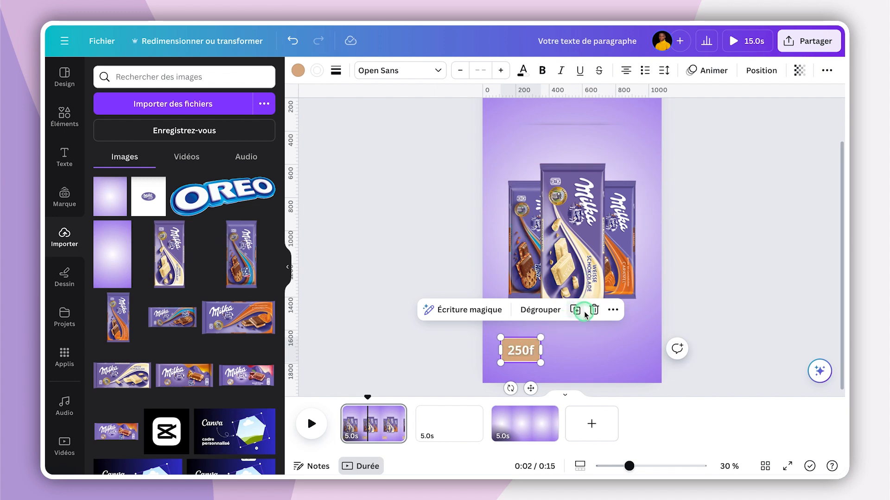
pyautogui.moveTo(521, 349); pyautogui.dragTo(519, 349)
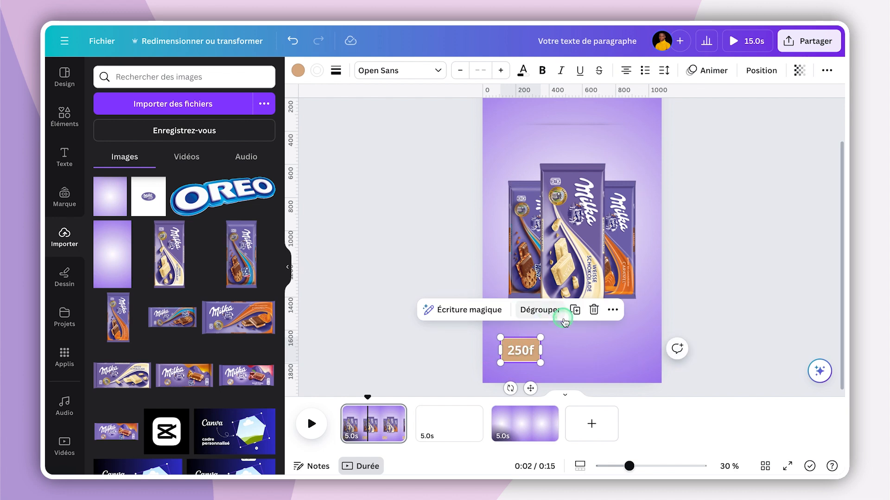
# Duplicate the "250f" price tag exactly over the original and change the copy's price to "350f"
pyautogui.doubleClick(521, 351)
pyautogui.click(516, 350)
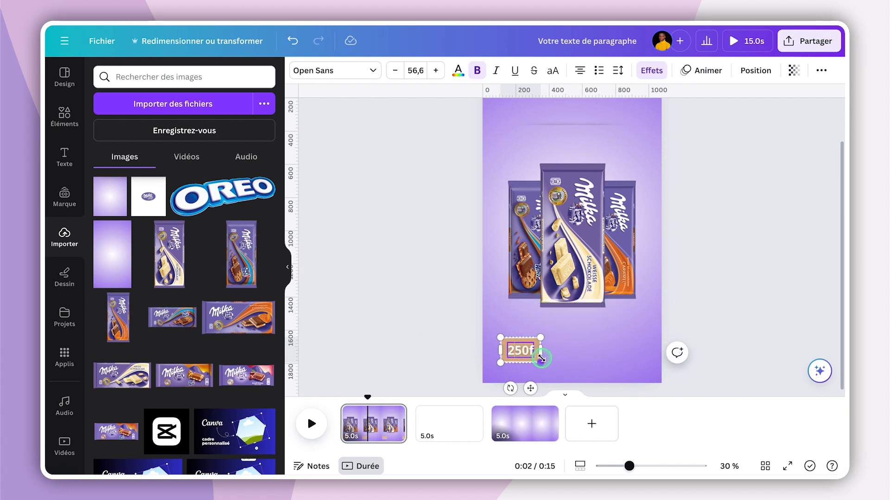
pyautogui.click(546, 357)
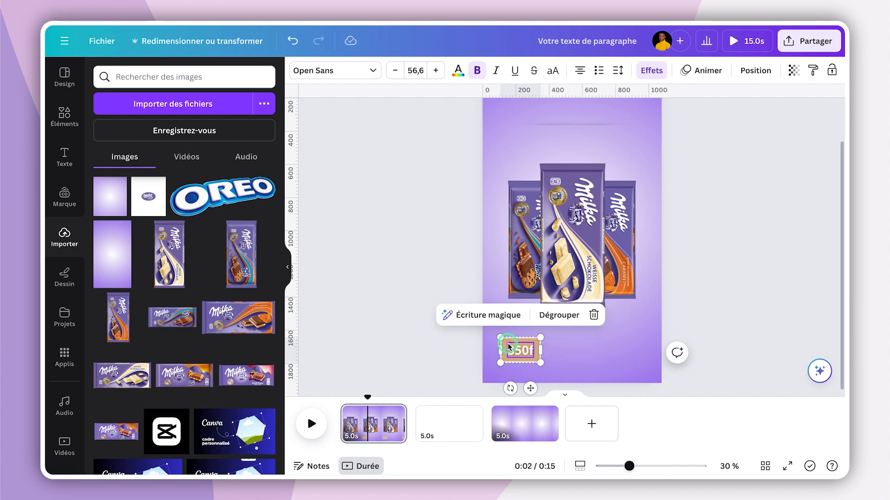
# Duplicate the "350f" price tag exactly over the stack and change the new copy's price to "275f"
pyautogui.click(558, 350)
pyautogui.click(526, 353)
pyautogui.moveTo(527, 353); pyautogui.dragTo(523, 352)
pyautogui.click(515, 351)
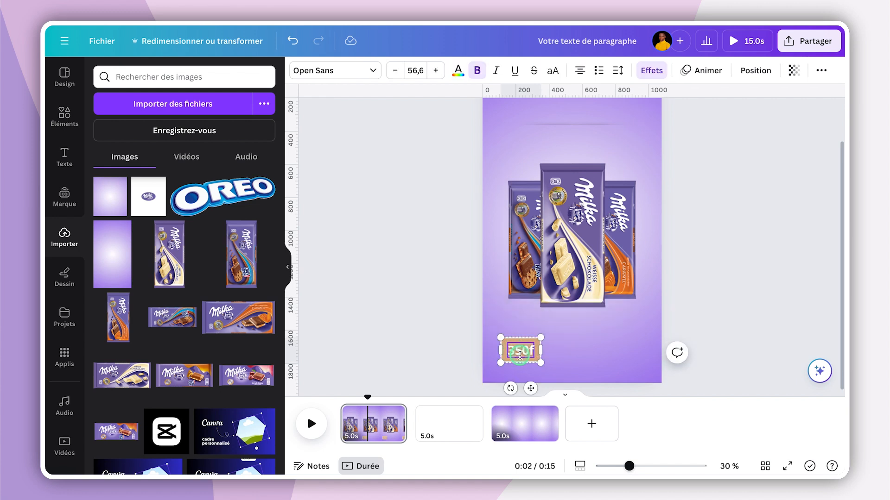
pyautogui.doubleClick(514, 350)
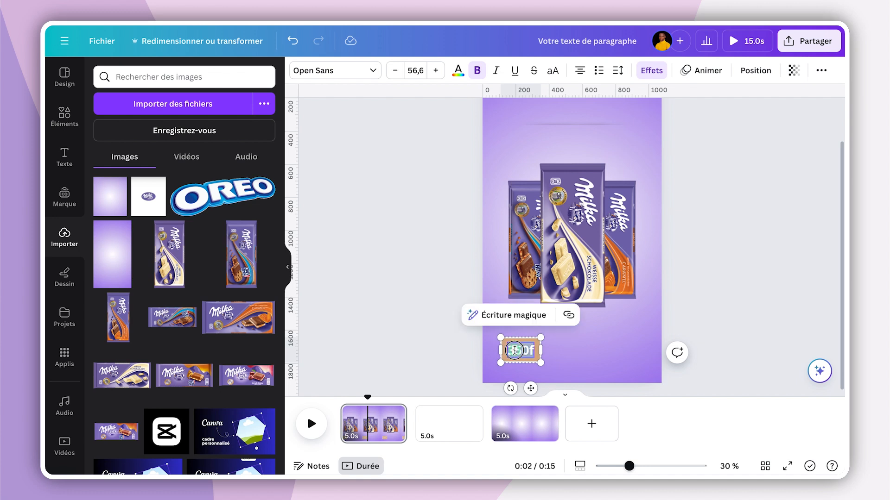
pyautogui.write('27')
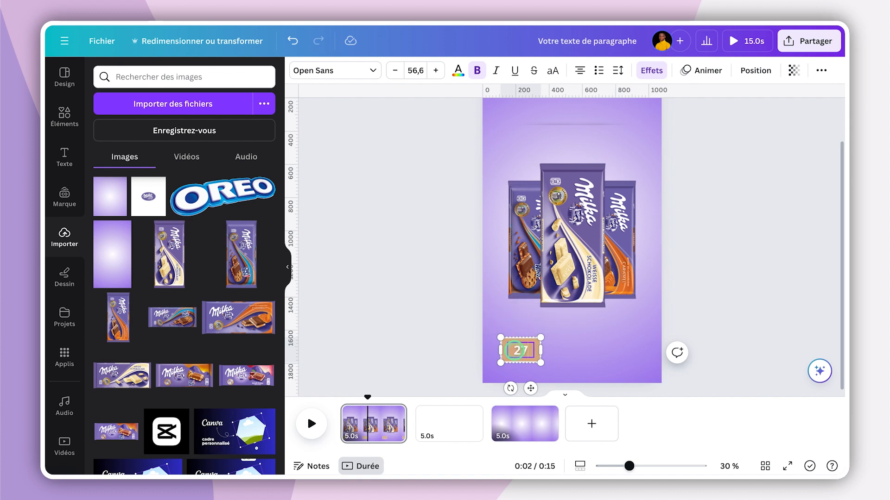
pyautogui.write('5f')
pyautogui.click(721, 315)
# Move the "275f" and "350f" tags apart to reveal all three stacked prices, and undo both moves
pyautogui.moveTo(524, 355); pyautogui.dragTo(505, 325)
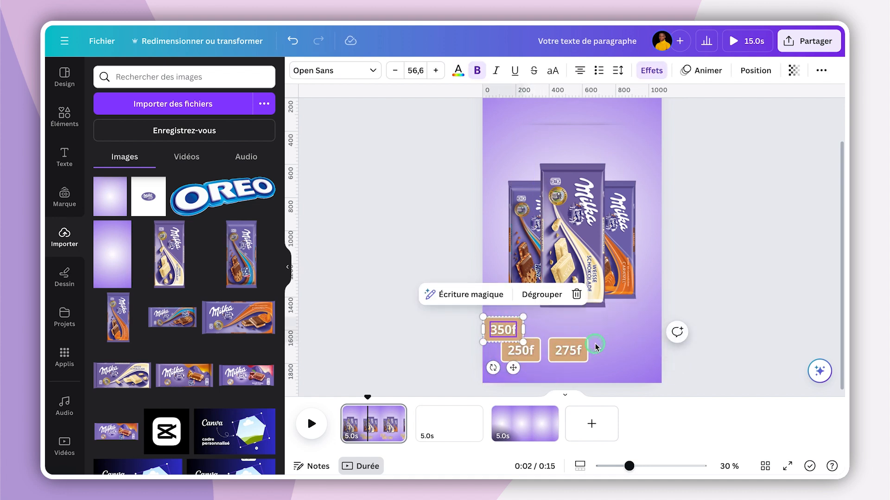
pyautogui.click(292, 41)
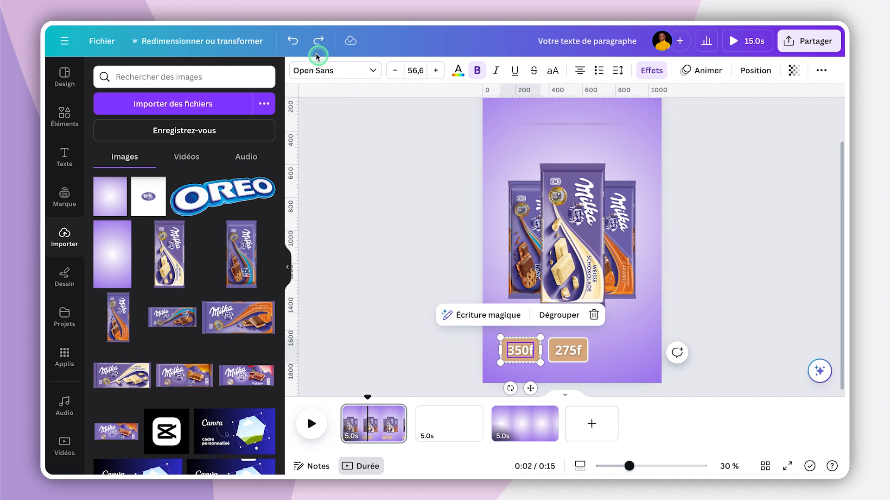
pyautogui.click(292, 40)
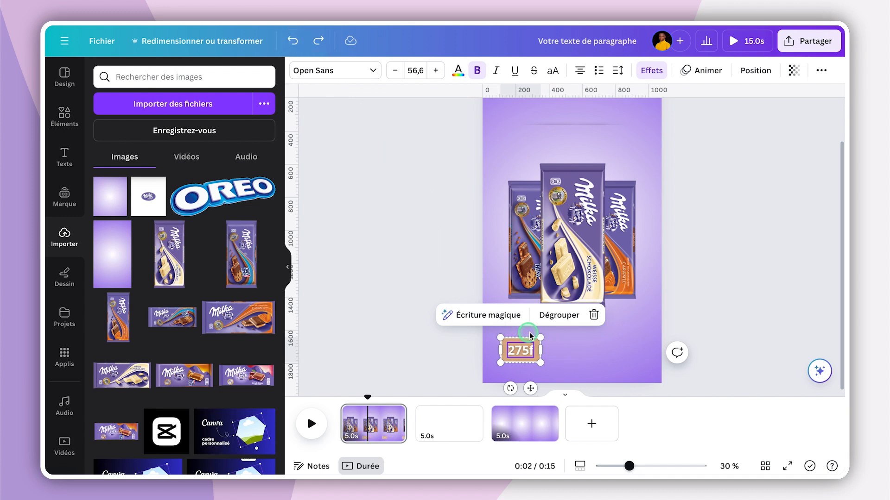
# Move the "275f", "350f" and "250f" tag layers together directly below the lower gradient patch
pyautogui.click(521, 352)
pyautogui.click(535, 361)
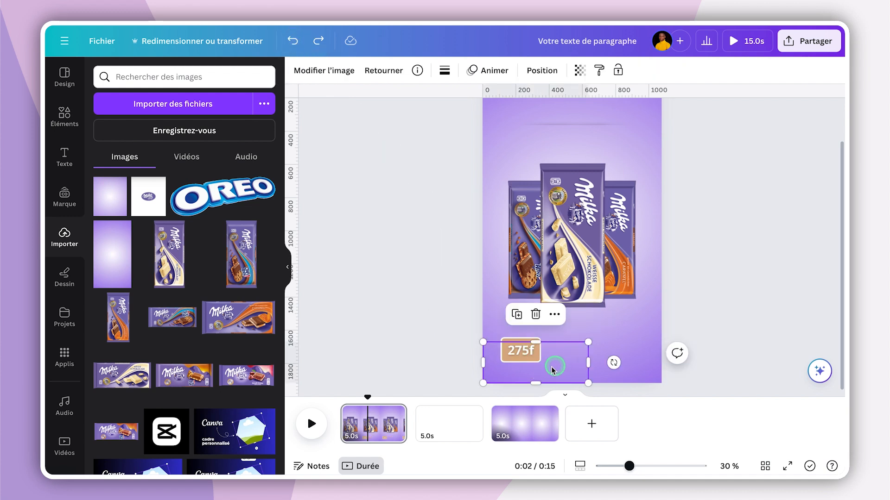
pyautogui.click(545, 78)
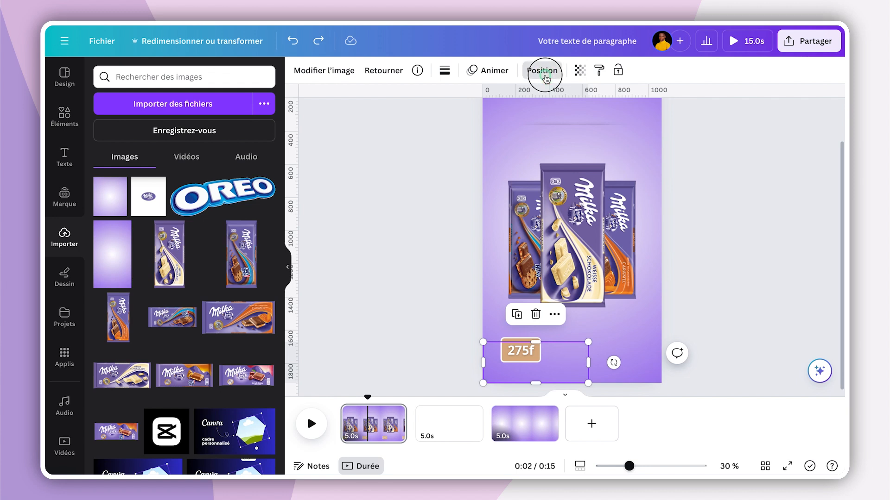
pyautogui.click(269, 133)
pyautogui.keyDown('shift'); pyautogui.click(224, 174); pyautogui.keyUp('shift')
pyautogui.keyDown('shift'); pyautogui.click(224, 211); pyautogui.keyUp('shift')
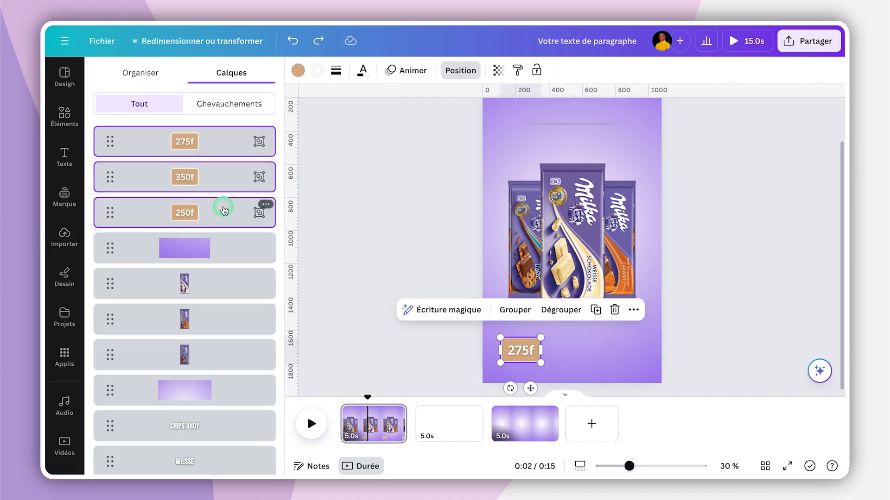
pyautogui.moveTo(224, 175); pyautogui.dragTo(252, 213)
pyautogui.click(216, 143)
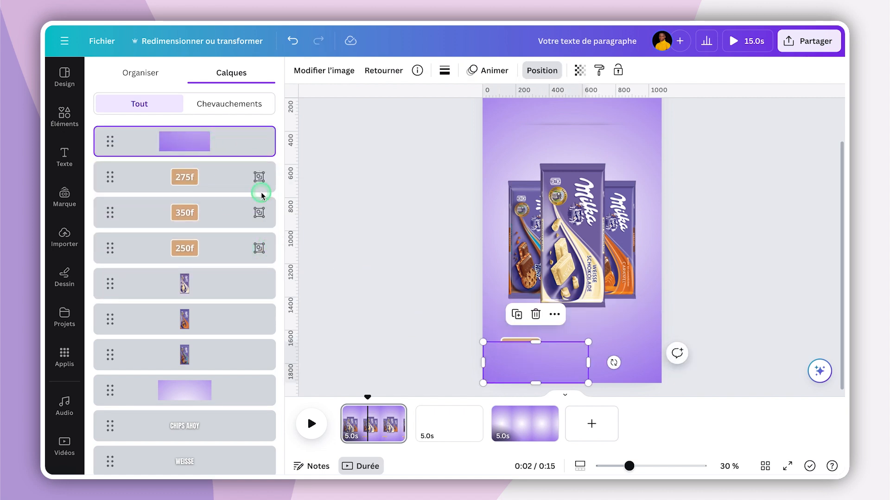
# Select the three stacked price tags together and shift them slightly down, completely behind the lower gradient patch
pyautogui.click(230, 176)
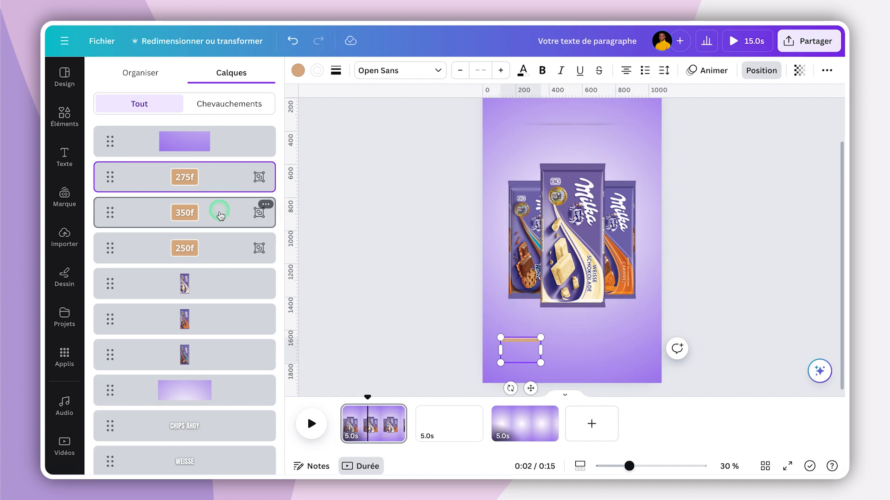
pyautogui.keyDown('shift'); pyautogui.click(220, 215); pyautogui.keyUp('shift')
pyautogui.keyDown('shift'); pyautogui.click(220, 249); pyautogui.keyUp('shift')
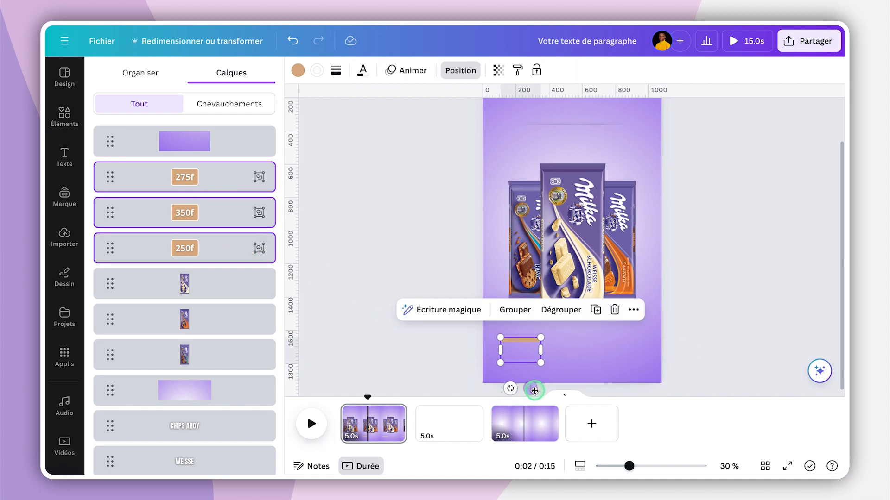
pyautogui.moveTo(534, 391); pyautogui.dragTo(524, 401)
pyautogui.click(428, 284)
pyautogui.moveTo(629, 466)
pyautogui.mouseDown()
pyautogui.moveTo(603, 467)
pyautogui.moveTo(623, 467)
pyautogui.mouseUp()
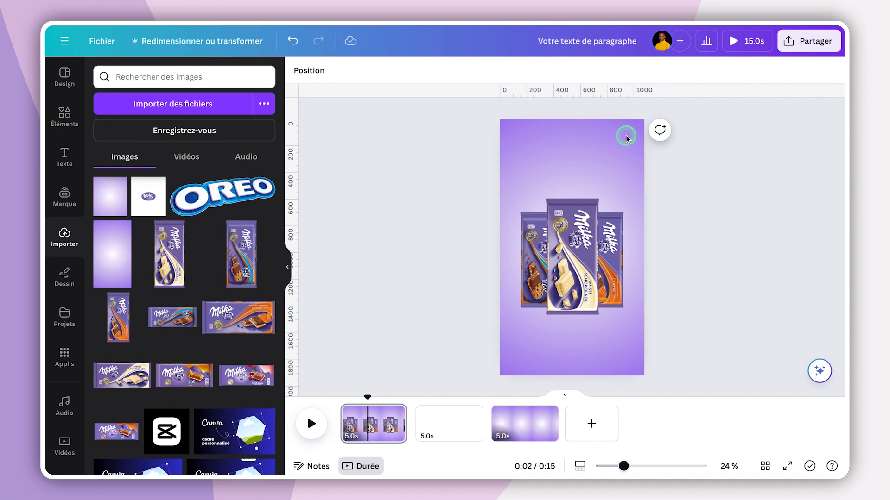
# Duplicate the first video page with the three chocolate bars and its hidden texts and price tags
pyautogui.click(529, 173)
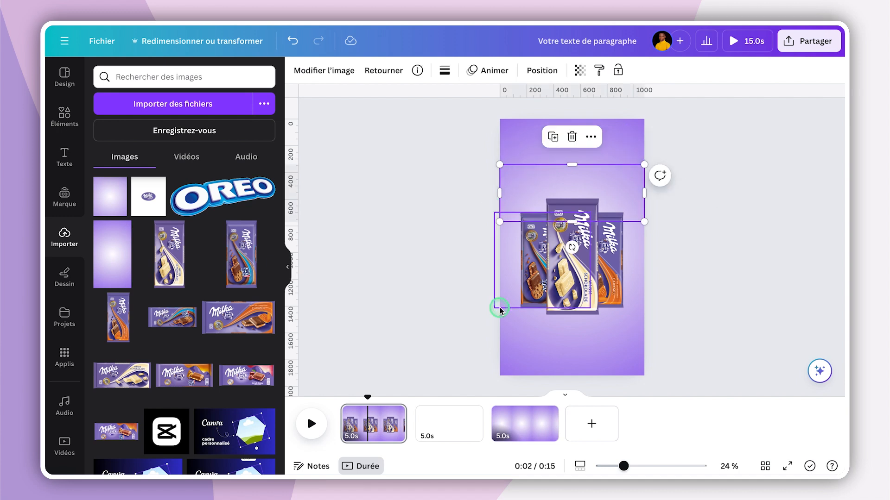
pyautogui.click(702, 293)
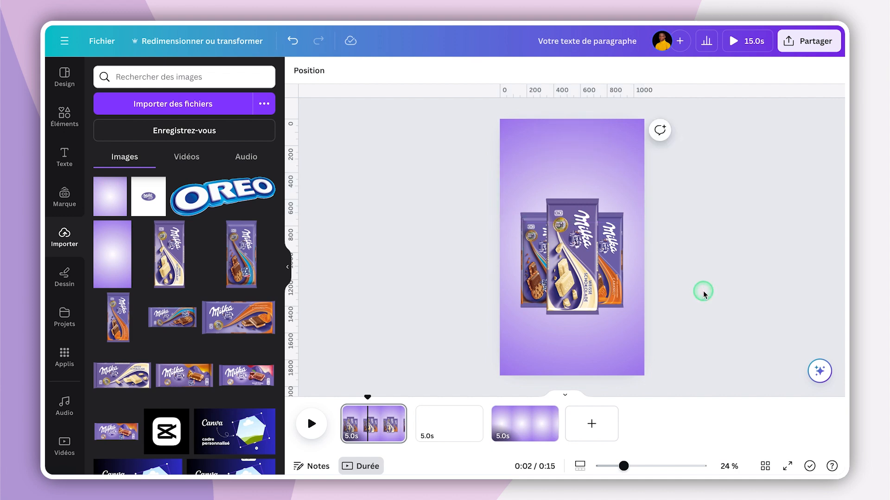
pyautogui.click(385, 422)
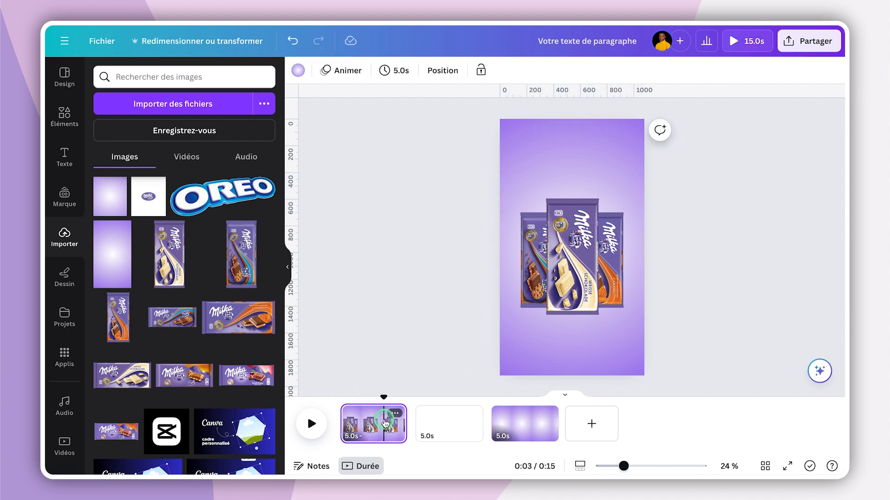
pyautogui.click(477, 399)
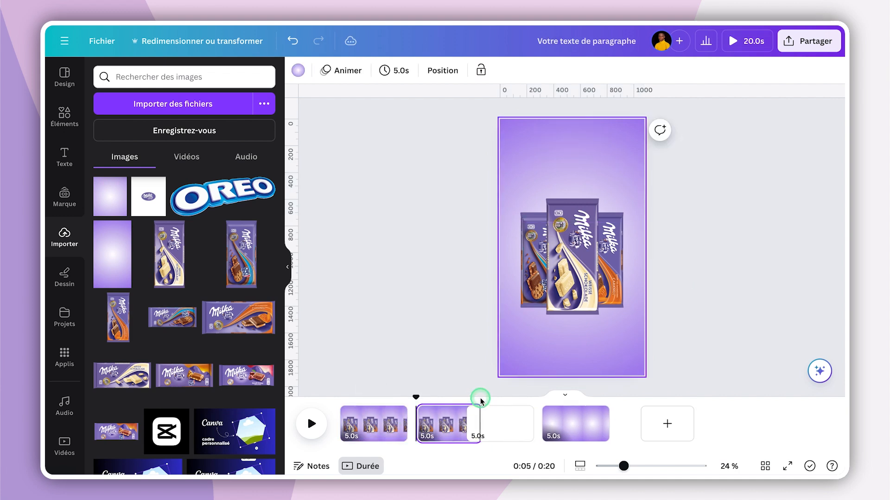
# Enlarge the front white chocolate bar on the second page and center it horizontally over the other two bars
pyautogui.click(546, 321)
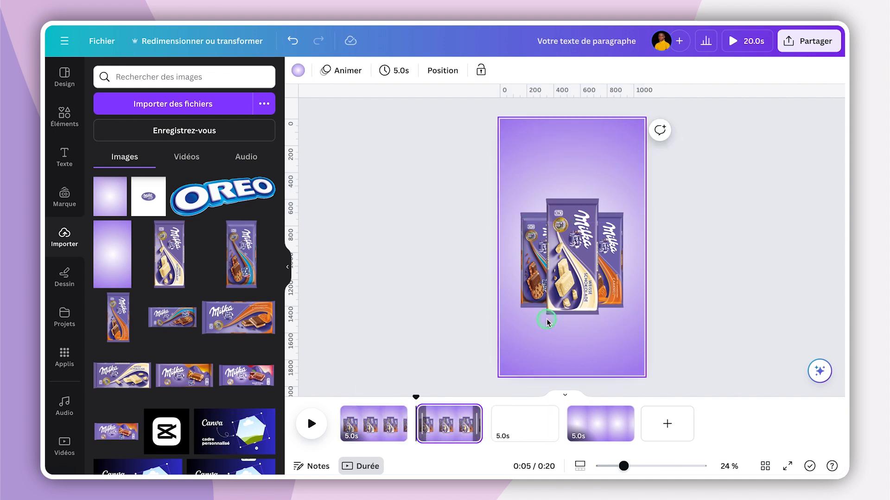
pyautogui.click(571, 279)
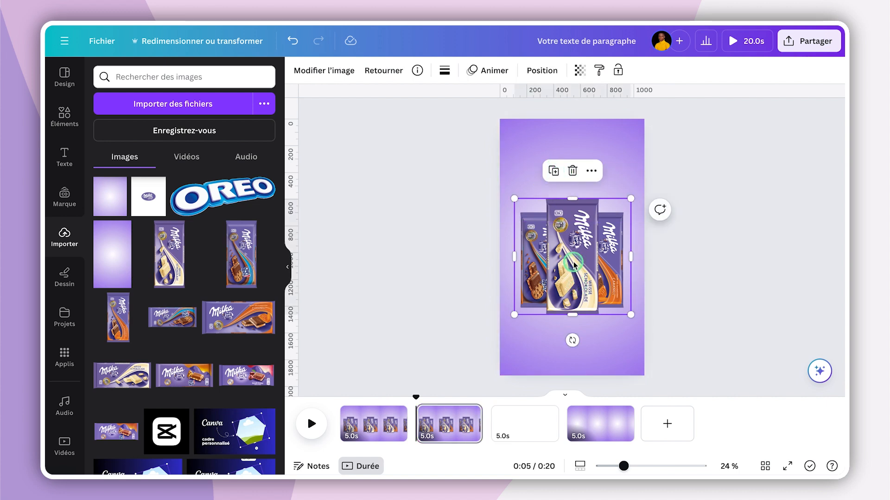
pyautogui.click(541, 70)
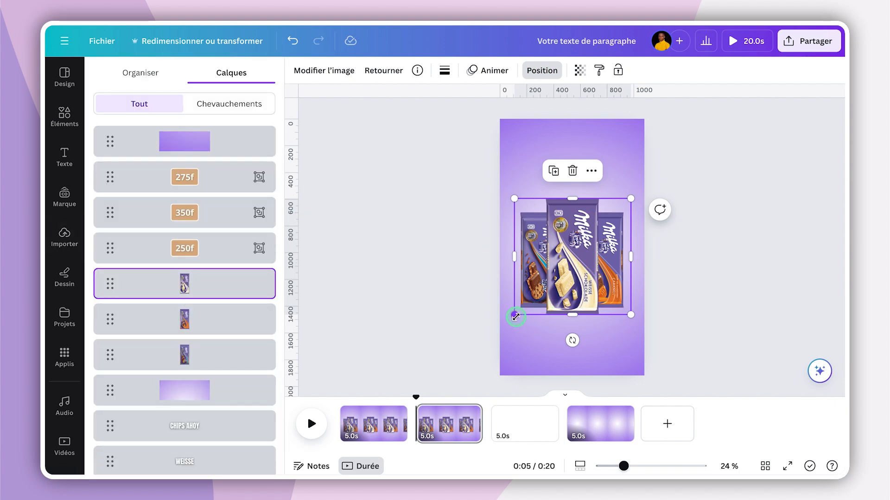
pyautogui.moveTo(515, 321); pyautogui.dragTo(500, 329)
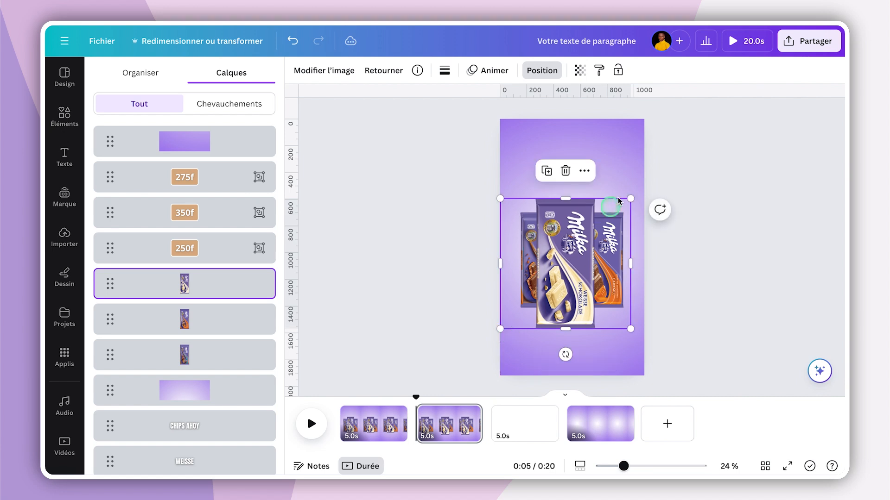
pyautogui.moveTo(632, 198); pyautogui.dragTo(640, 188)
pyautogui.moveTo(552, 247); pyautogui.dragTo(549, 248)
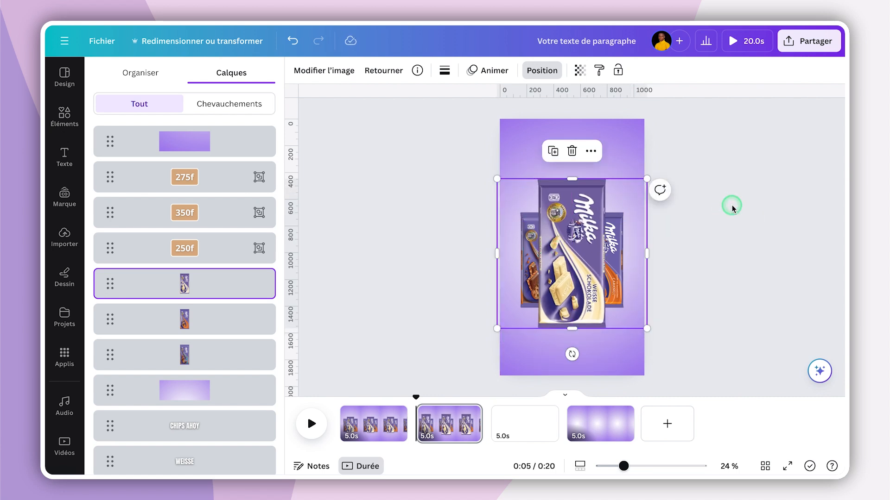
pyautogui.click(732, 206)
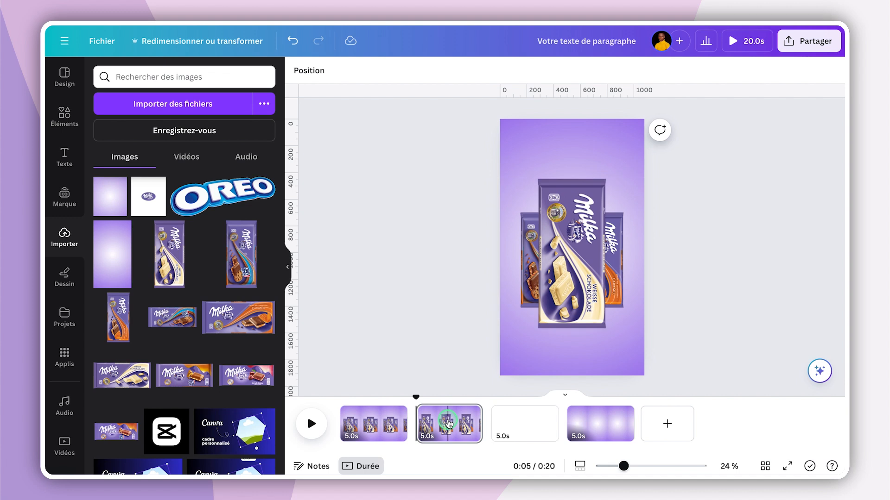
# Compare pages 2 and 3 of the finished "MilkA Video Animation" design to examine how the bars, title and price tag change
pyautogui.click(447, 423)
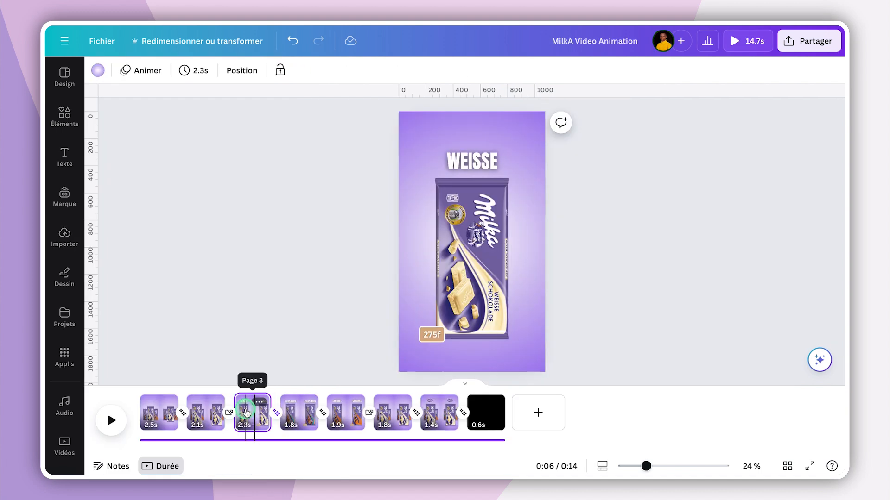
pyautogui.click(222, 389)
pyautogui.click(205, 415)
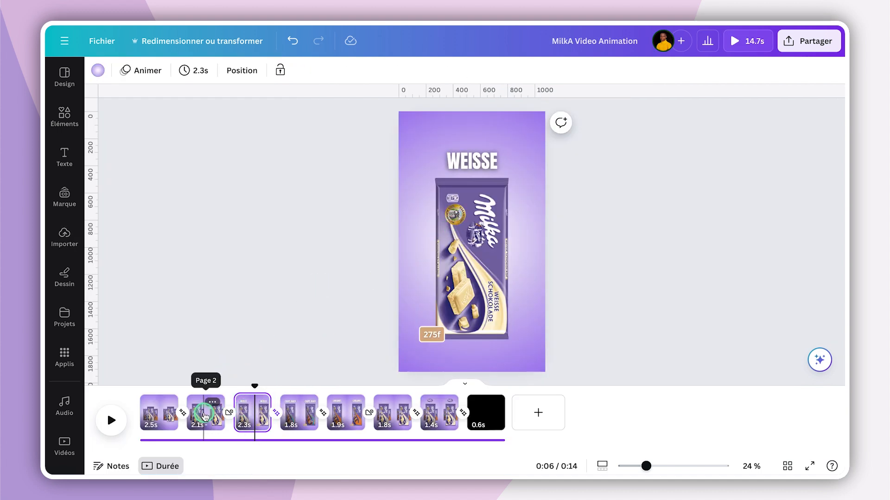
pyautogui.click(204, 415)
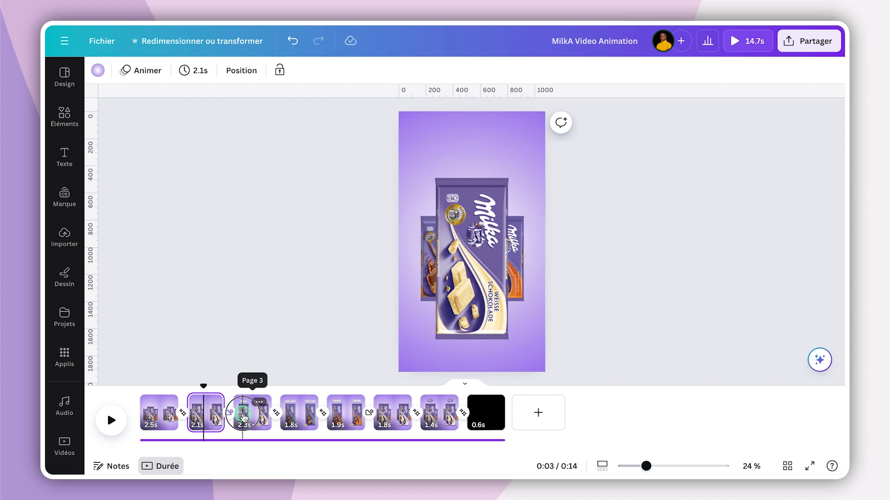
pyautogui.click(243, 414)
pyautogui.click(475, 164)
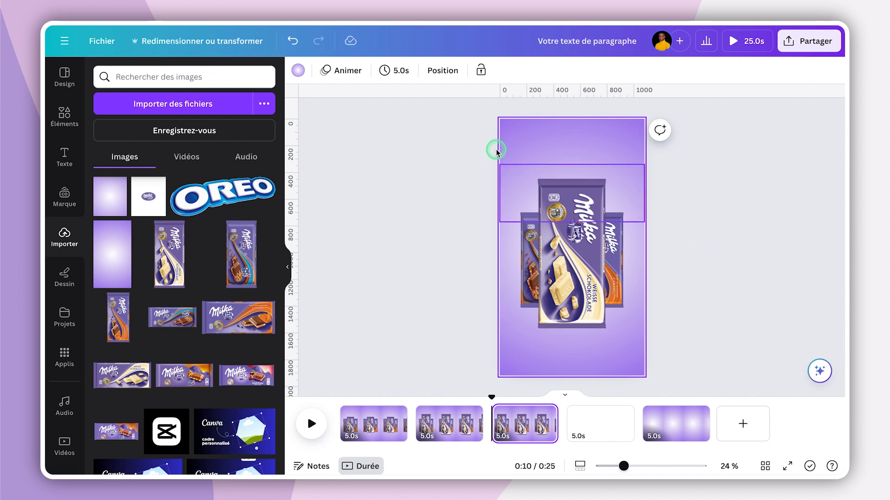
# On the duplicated third page, move the caramel bar behind the white chocolate bar sideways past the page's right edge, completely out of view
pyautogui.click(441, 71)
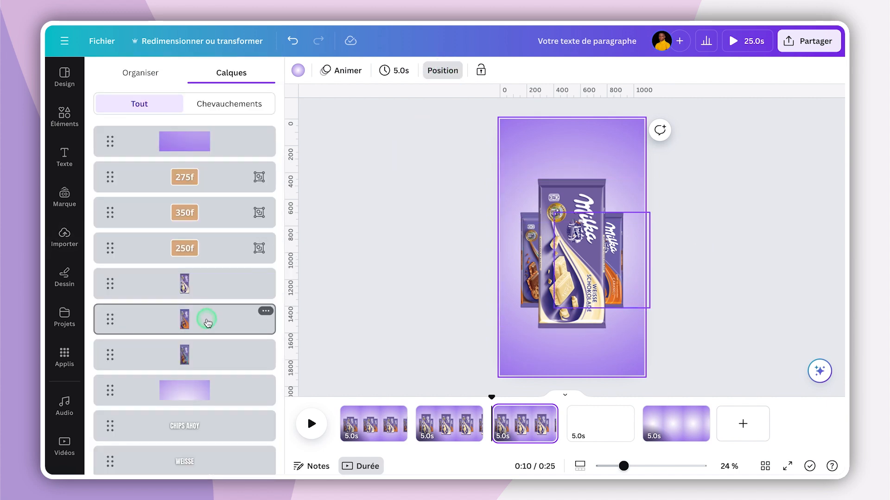
pyautogui.click(207, 323)
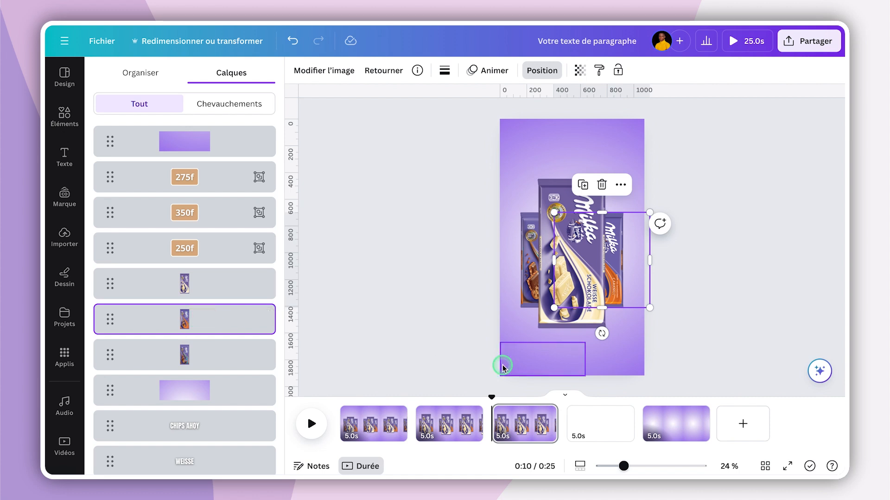
pyautogui.moveTo(629, 263); pyautogui.dragTo(699, 262)
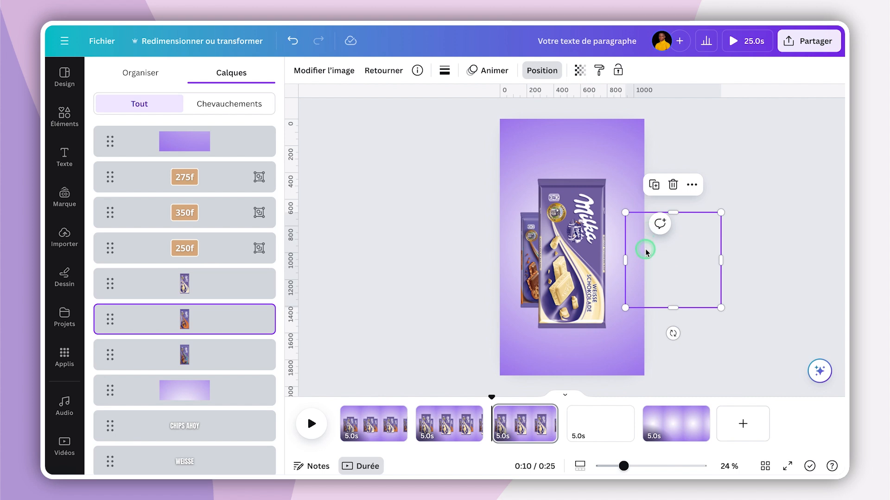
pyautogui.click(438, 253)
# Place a square over the Chips Ahoy bar's top, set its transparency to 0, and select it together with the white chocolate bar
pyautogui.press('r')
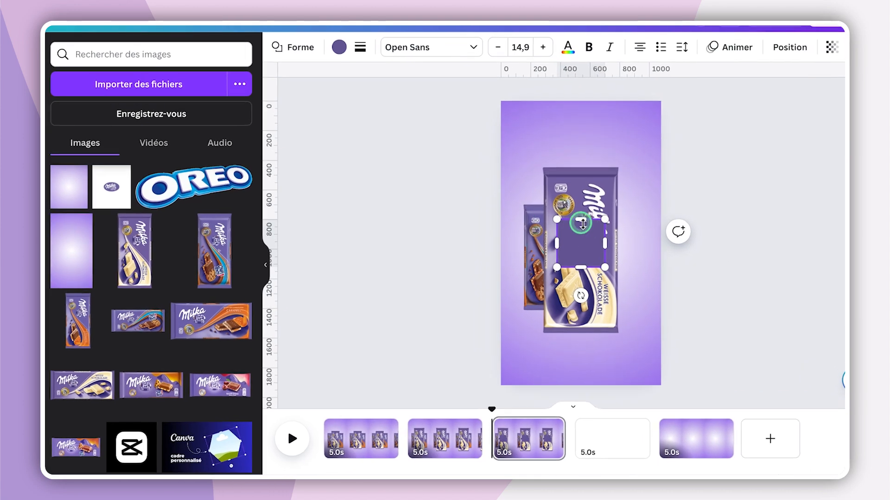
pyautogui.moveTo(573, 235); pyautogui.dragTo(523, 187)
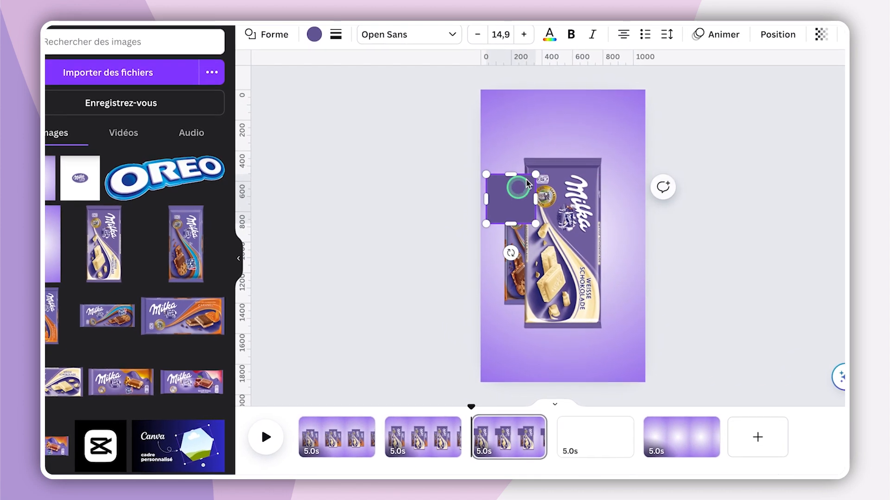
pyautogui.click(812, 34)
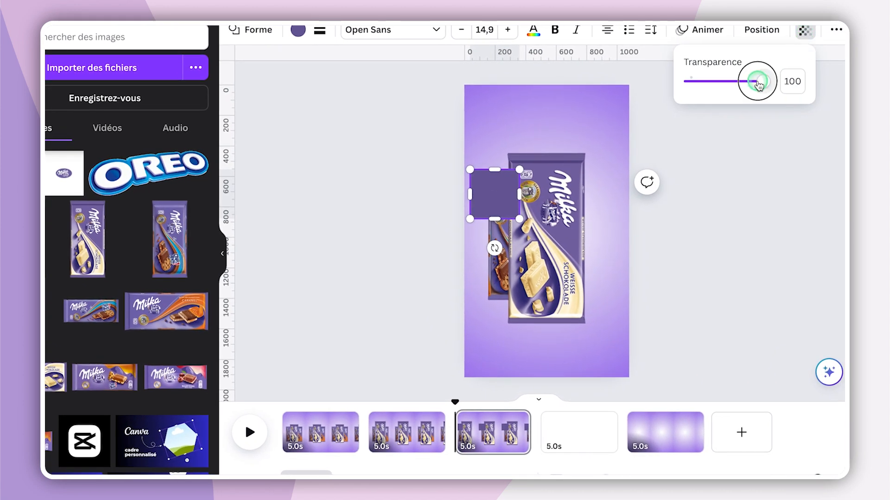
pyautogui.moveTo(760, 80); pyautogui.dragTo(676, 81)
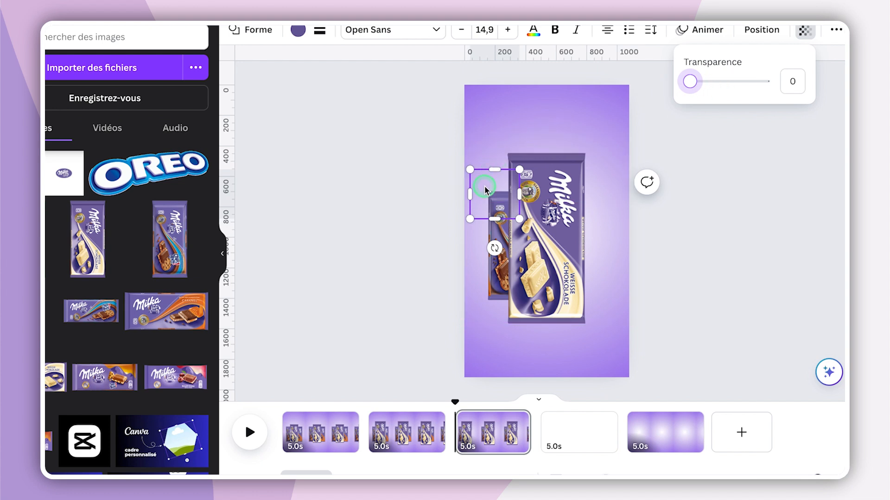
pyautogui.click(537, 158)
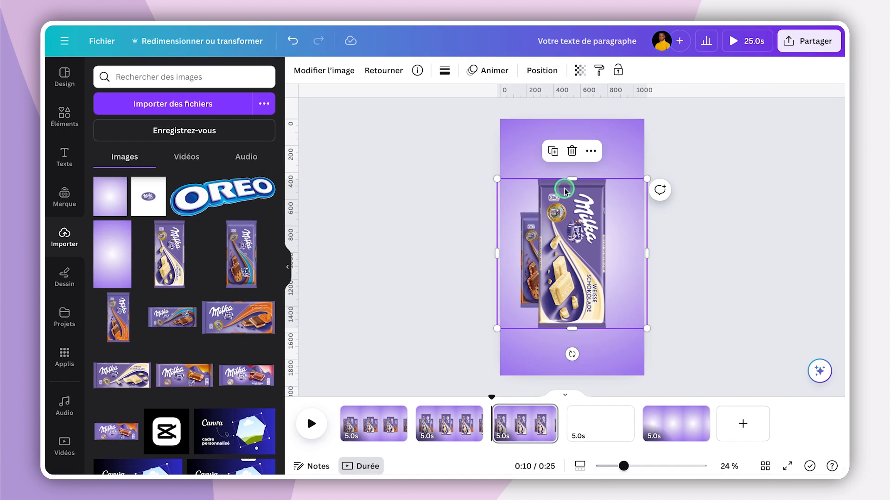
pyautogui.keyDown('shift'); pyautogui.click(524, 202); pyautogui.keyUp('shift')
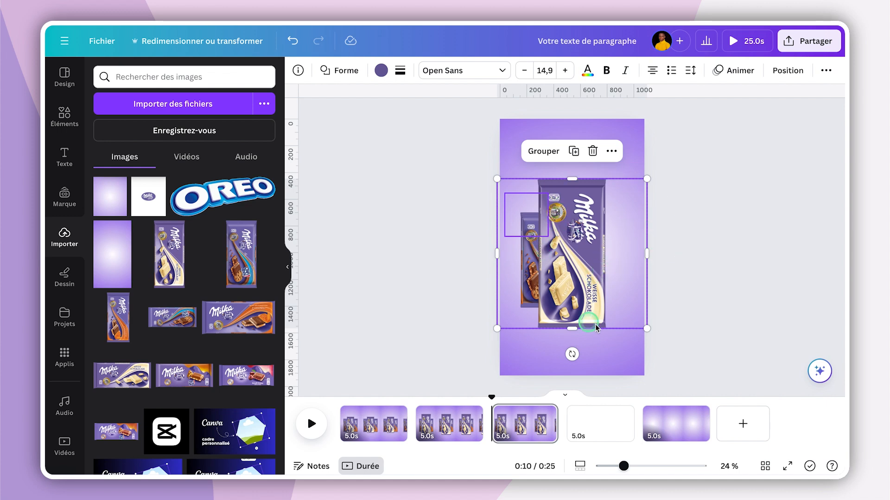
pyautogui.click(711, 180)
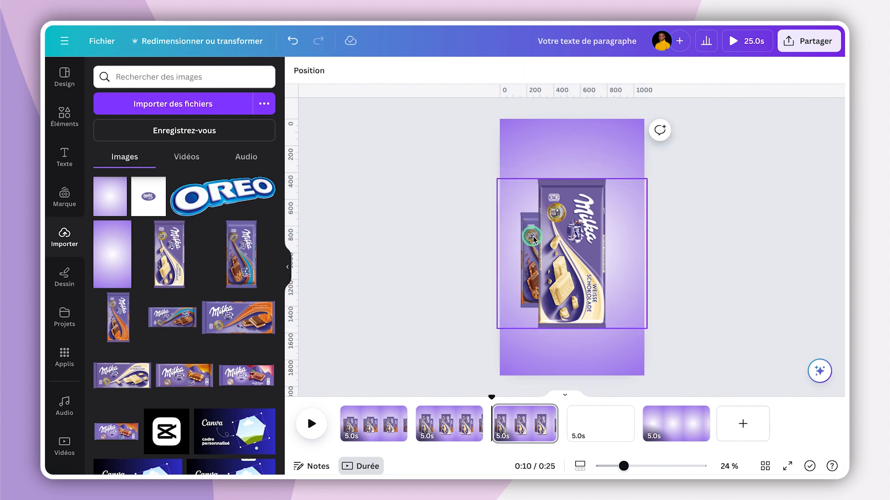
# Move the Chips Ahoy bar layer on the third page past the right edge, leaving only the white chocolate bar in view
pyautogui.click(560, 236)
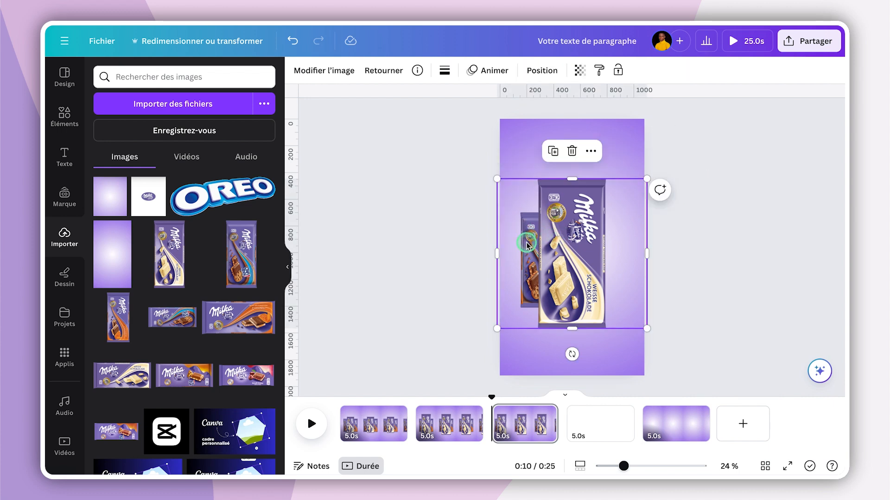
pyautogui.click(542, 70)
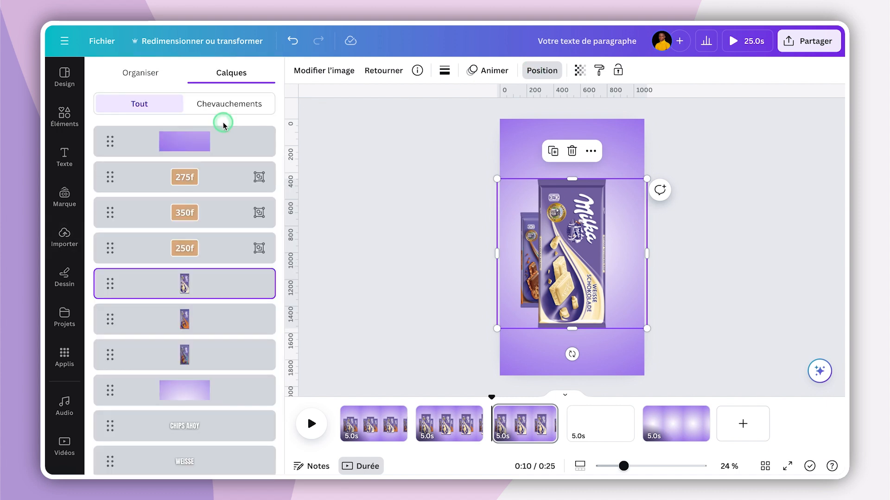
pyautogui.click(192, 342)
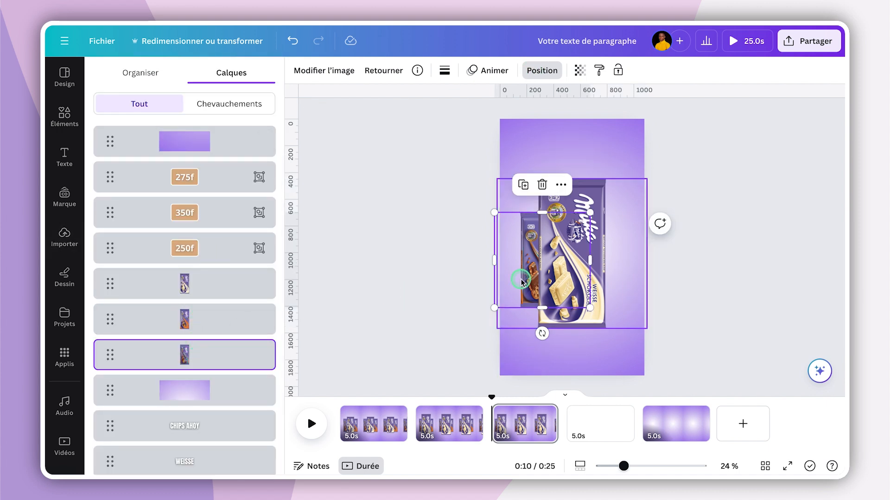
pyautogui.moveTo(514, 281); pyautogui.dragTo(641, 276)
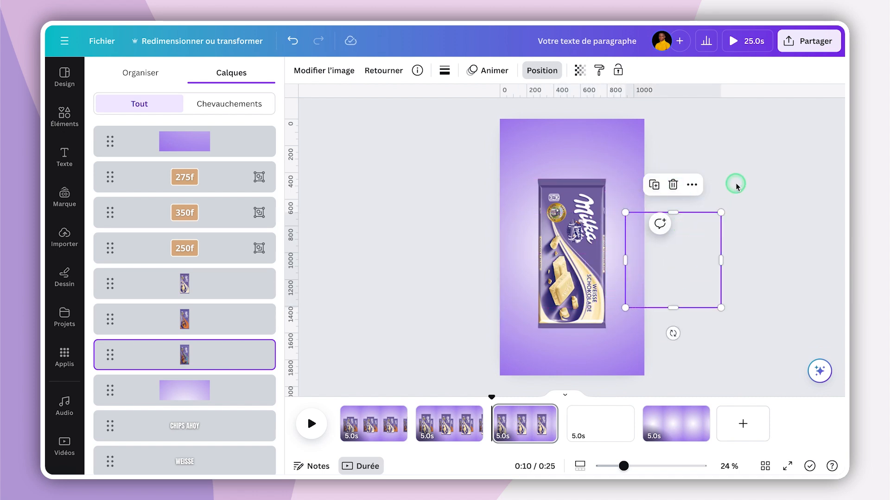
pyautogui.moveTo(198, 353)
pyautogui.mouseDown()
pyautogui.moveTo(204, 318)
pyautogui.moveTo(206, 356)
pyautogui.mouseUp()
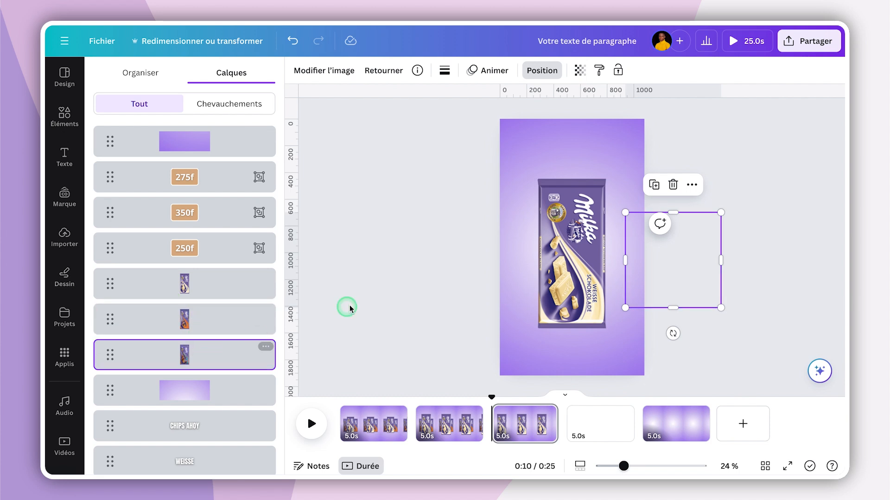
pyautogui.click(408, 296)
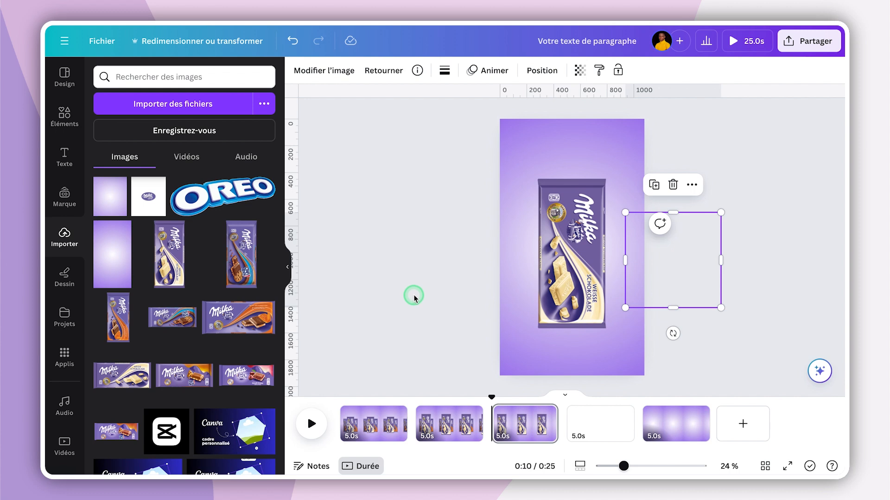
# Move the hidden "WEISSE" text layer on the third page straight up into the space above the white chocolate bar
pyautogui.click(561, 336)
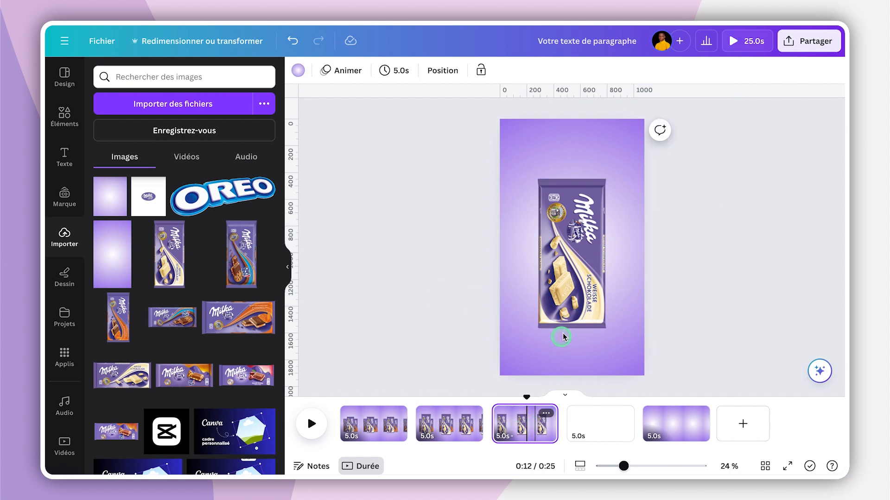
pyautogui.click(442, 70)
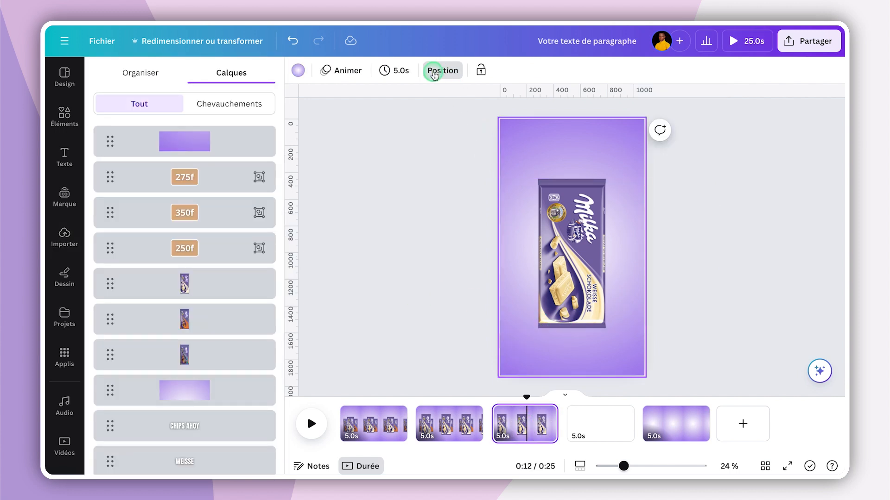
pyautogui.scroll(-1, 238, 289)
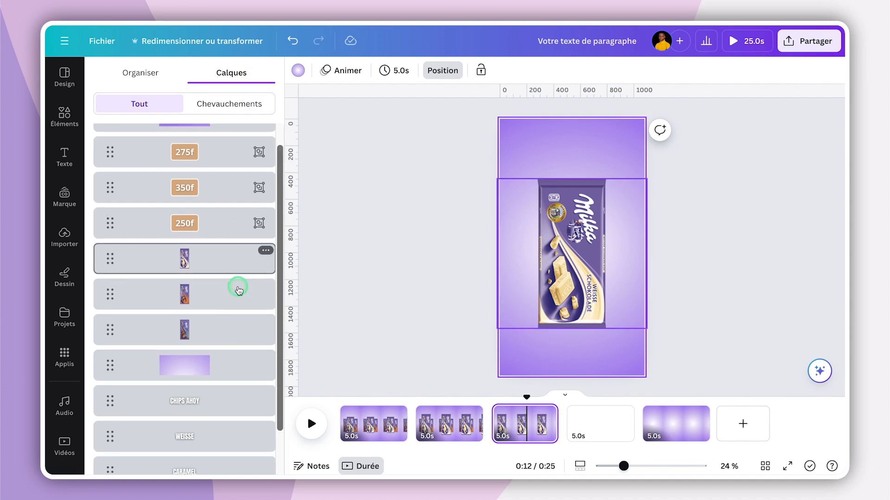
pyautogui.scroll(-2, 239, 289)
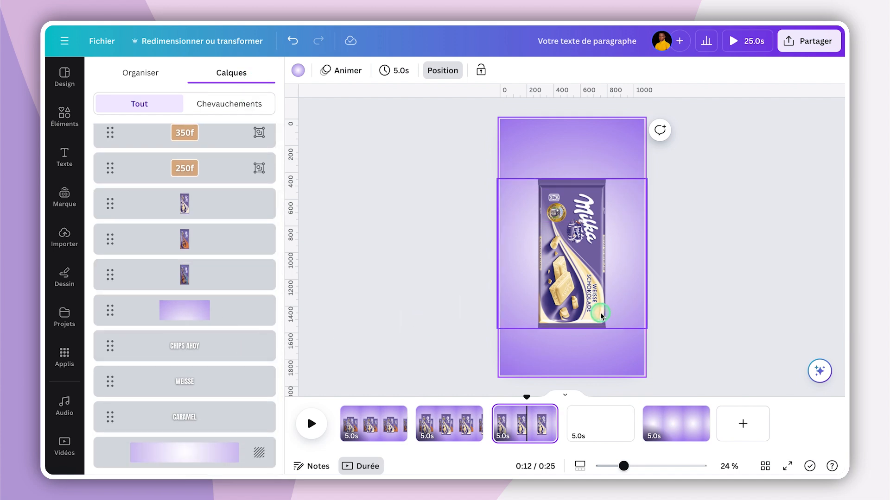
pyautogui.click(225, 390)
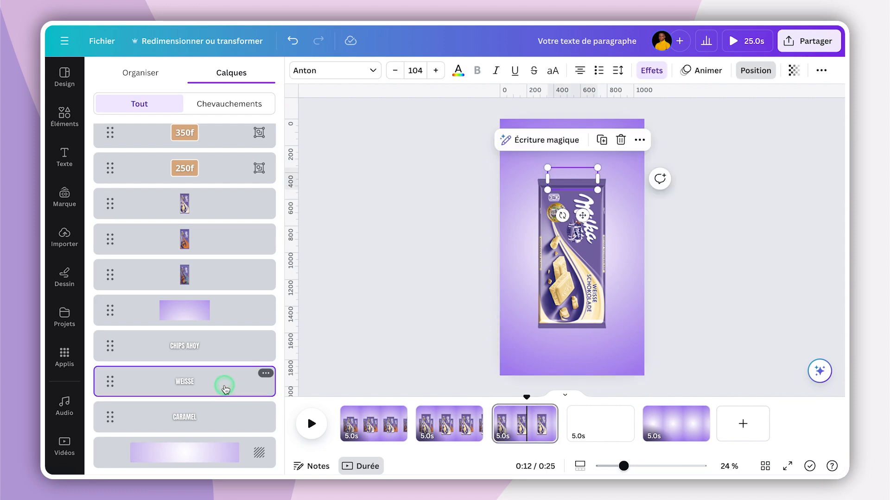
pyautogui.moveTo(585, 217); pyautogui.dragTo(587, 189)
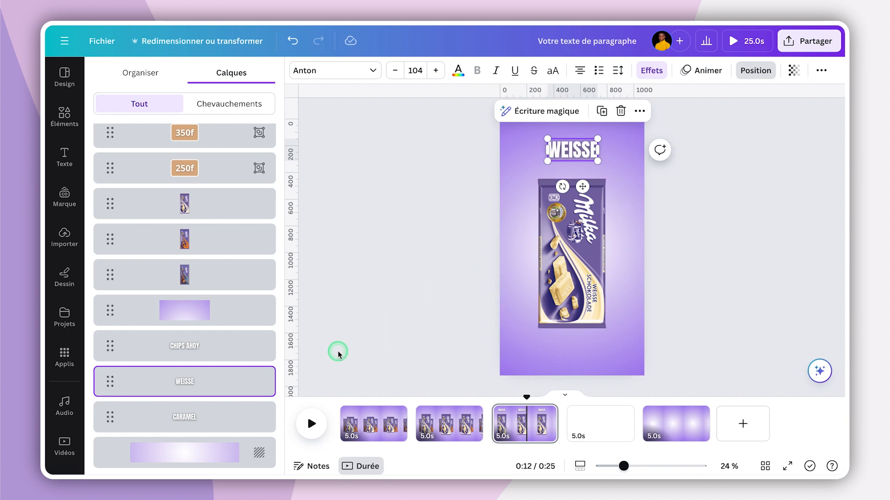
# Move the hidden "350f" price tag up to overlap the white chocolate bar's lower left corner
pyautogui.scroll(1, 239, 204)
pyautogui.scroll(3, 236, 202)
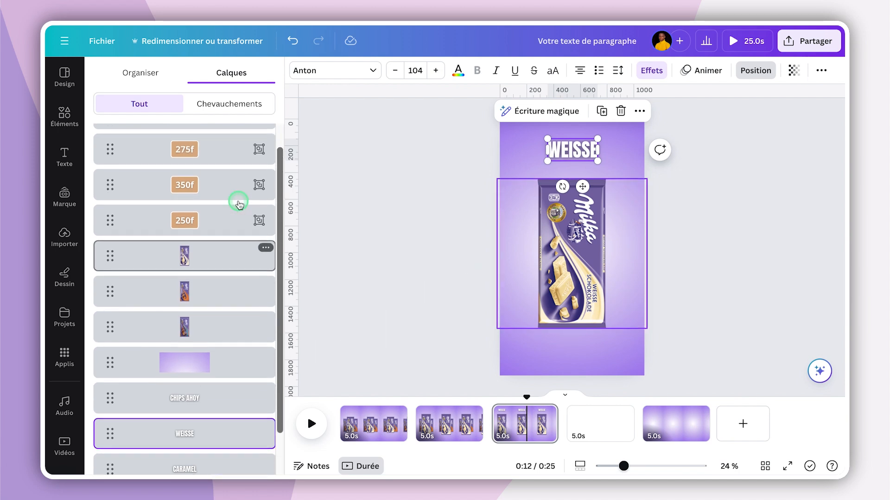
pyautogui.click(207, 214)
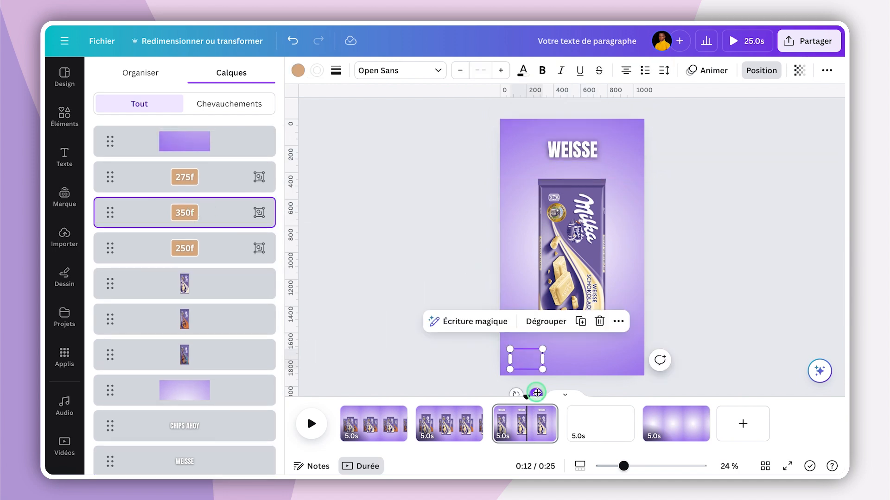
pyautogui.moveTo(537, 393); pyautogui.dragTo(545, 360)
pyautogui.click(452, 329)
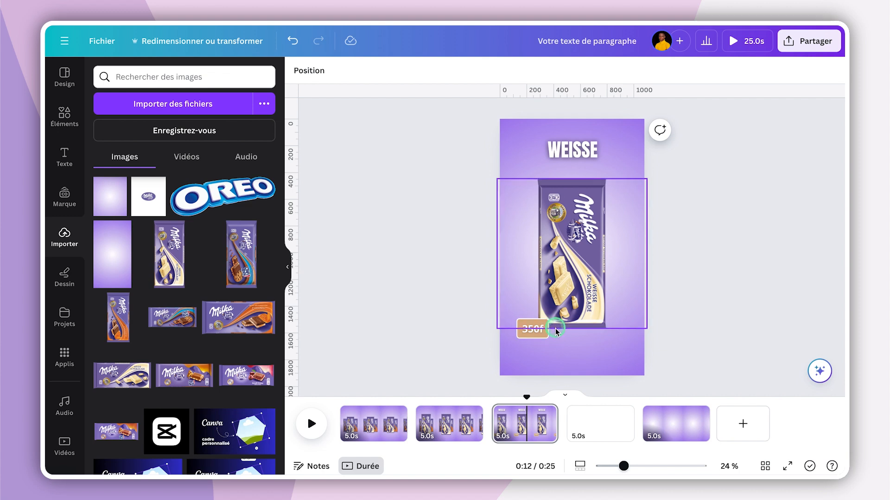
# Duplicate the third page with the "WEISSE" title and "350f" tag, and display the layers of the copy
pyautogui.click(530, 426)
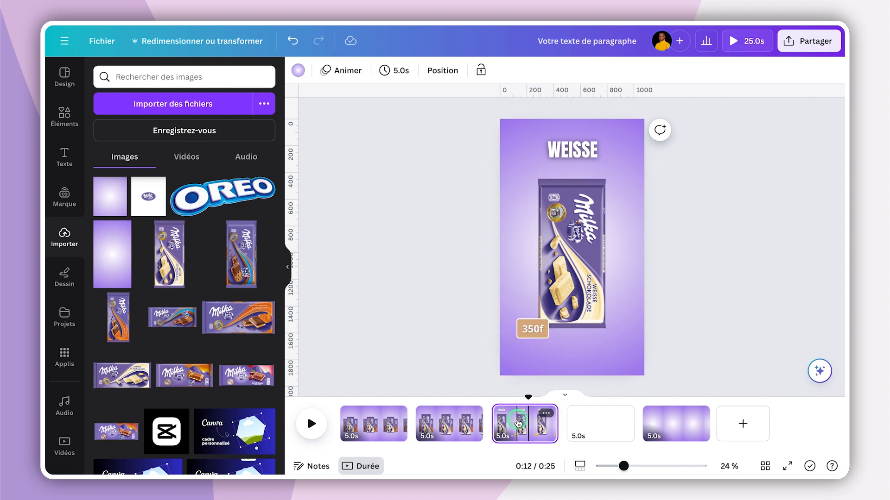
pyautogui.hotkey('ctrl', 'd')
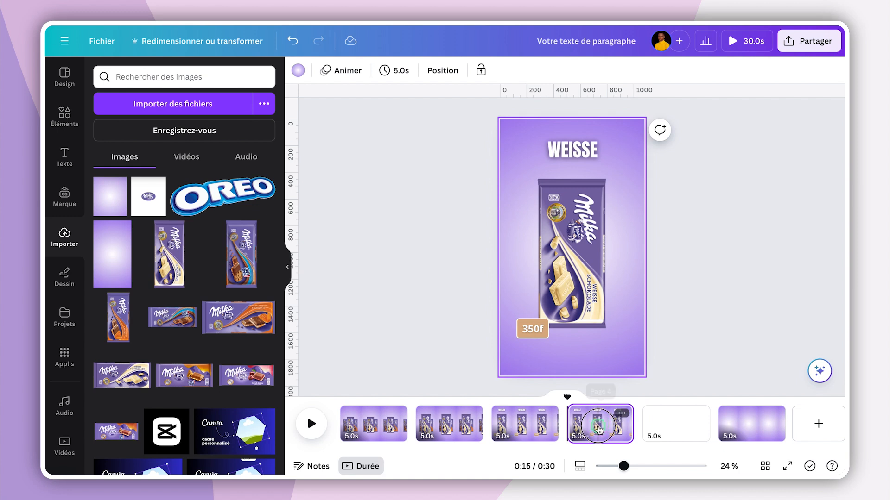
pyautogui.click(598, 430)
pyautogui.click(443, 73)
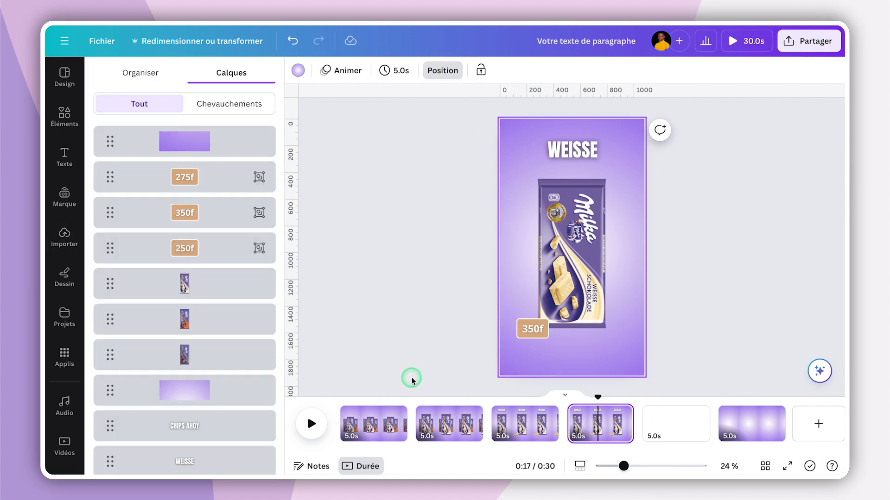
# On the second page, shift the Chips Ahoy bar left so it extends partly beyond the page edge
pyautogui.click(437, 425)
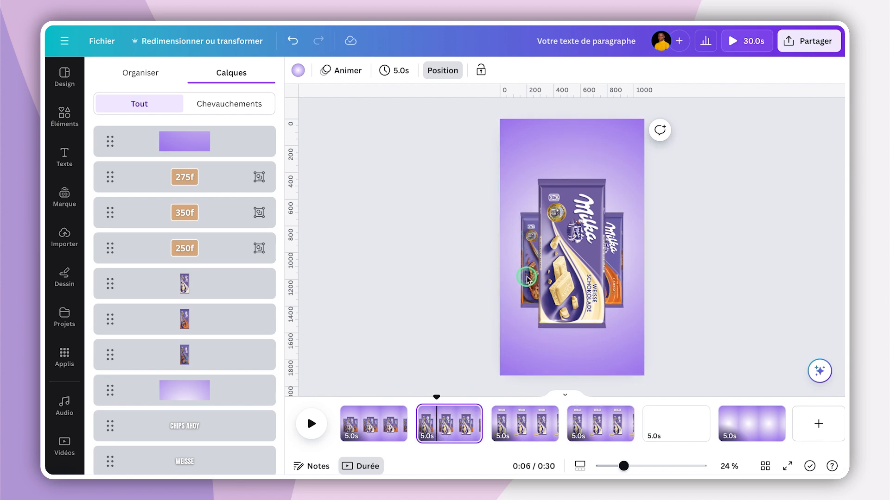
pyautogui.click(531, 257)
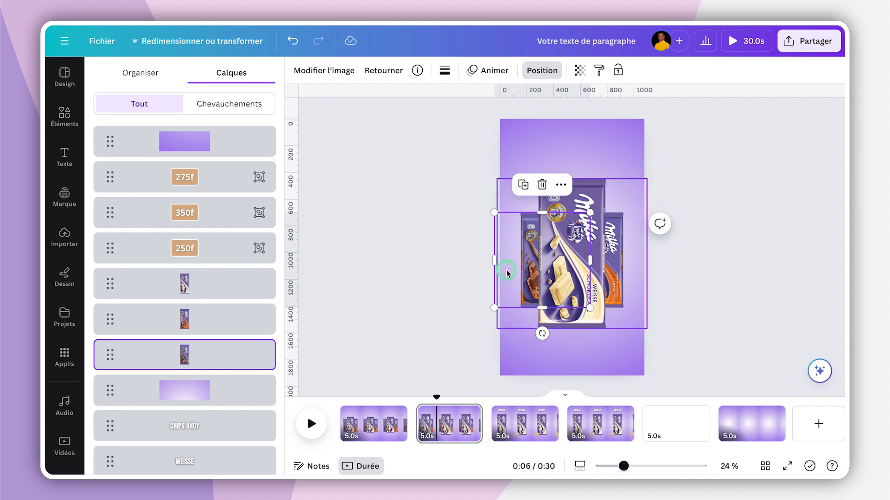
pyautogui.moveTo(506, 270); pyautogui.dragTo(481, 272)
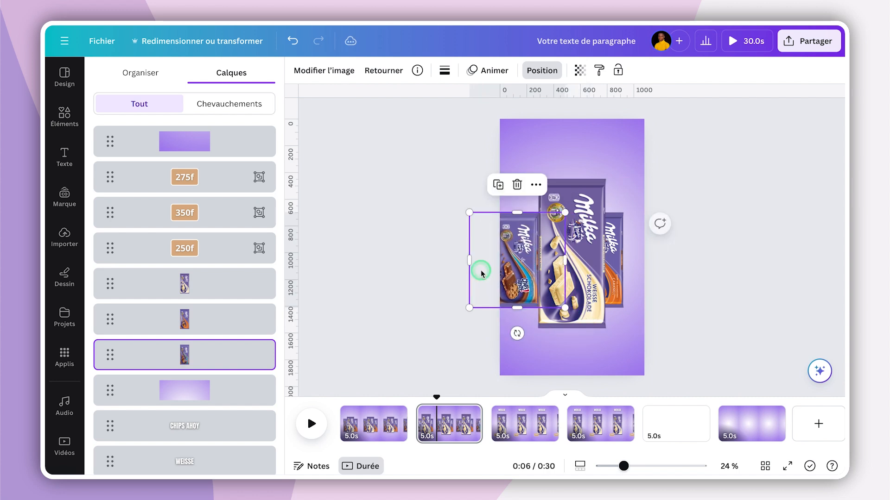
# Undo the Chips Ahoy bar's last shift on the second page and go to the fourth page
pyautogui.hotkey('ctrl', 'z')
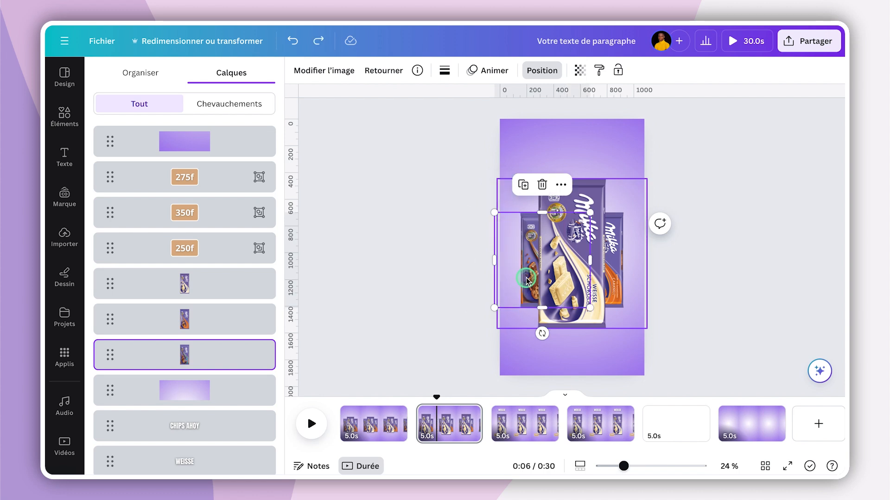
pyautogui.click(597, 435)
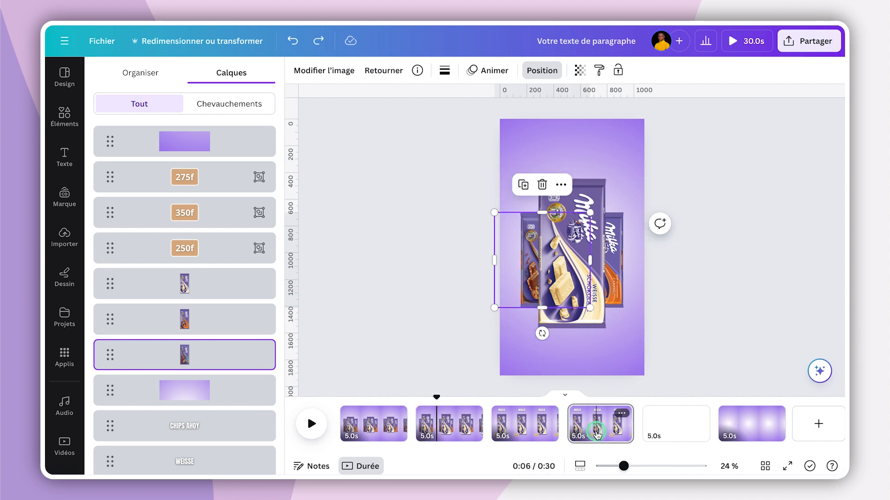
pyautogui.click(600, 433)
pyautogui.click(611, 405)
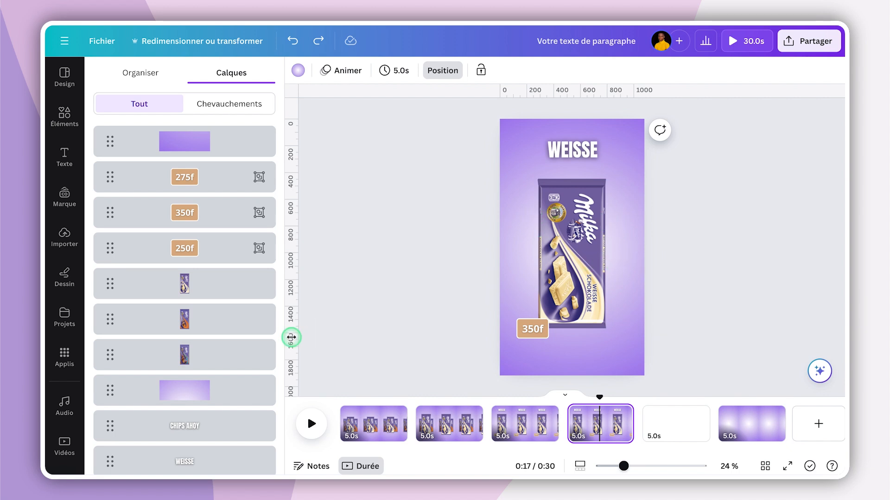
# Move the hidden Chips Ahoy bar behind the white chocolate bar on the fourth page and enlarge it to the same size and position
pyautogui.click(235, 360)
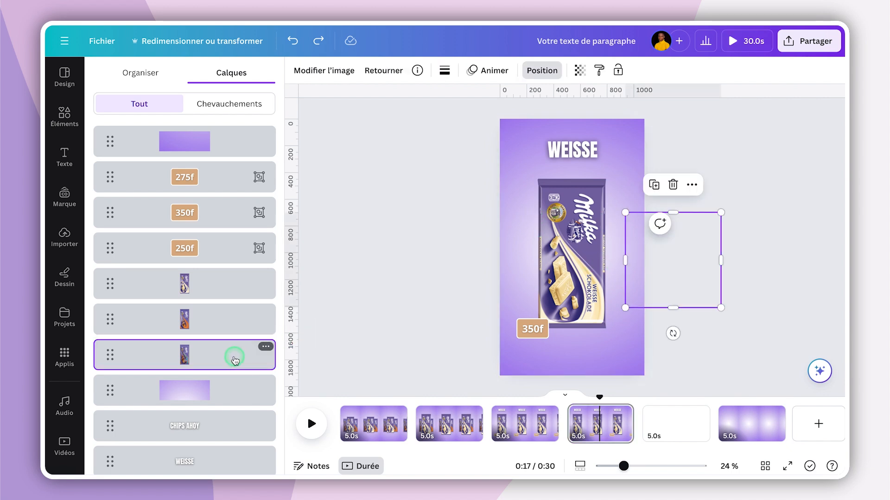
pyautogui.scroll(-2, 262, 291)
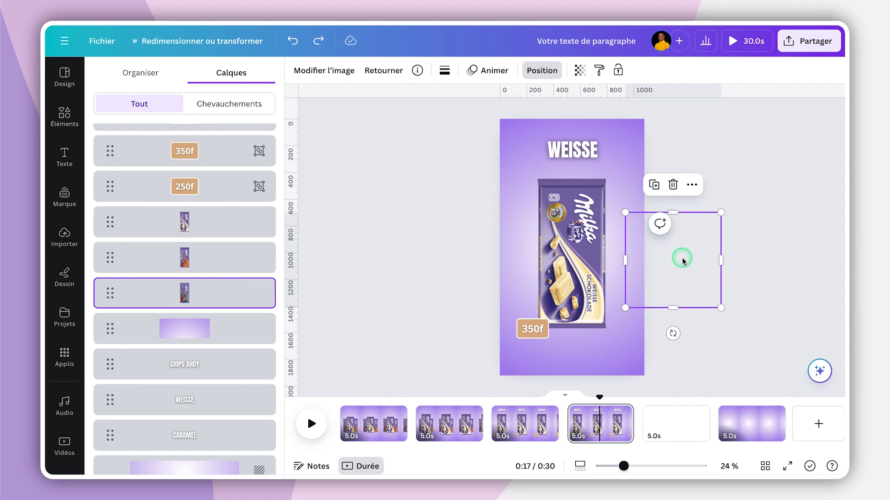
pyautogui.moveTo(682, 259); pyautogui.dragTo(579, 257)
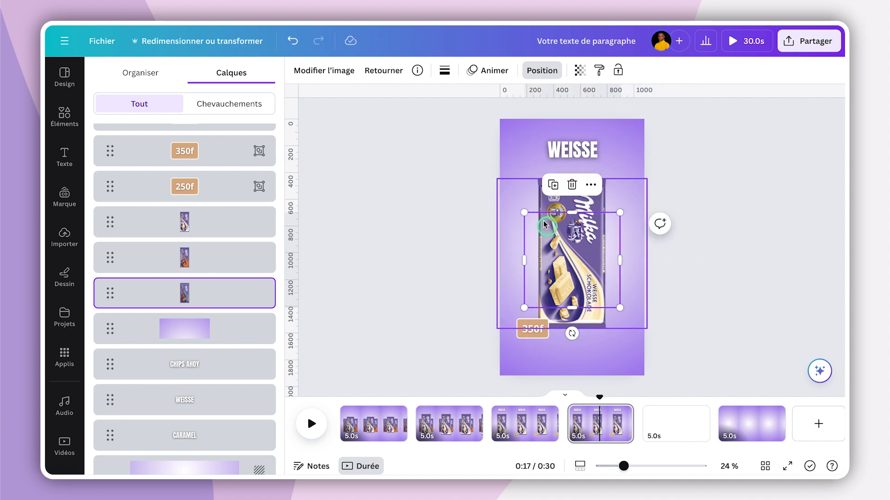
pyautogui.moveTo(522, 213); pyautogui.dragTo(490, 178)
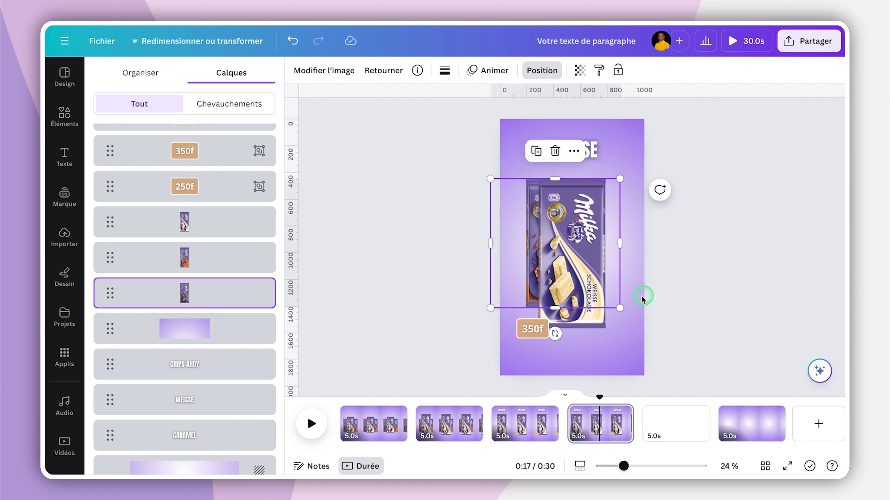
pyautogui.moveTo(620, 308); pyautogui.dragTo(641, 327)
pyautogui.click(508, 242)
pyautogui.moveTo(508, 242); pyautogui.dragTo(514, 242)
pyautogui.click(426, 244)
# Shrink the white chocolate bar and move it beyond the page's right edge, leaving only the Chips Ahoy bar centred
pyautogui.click(542, 255)
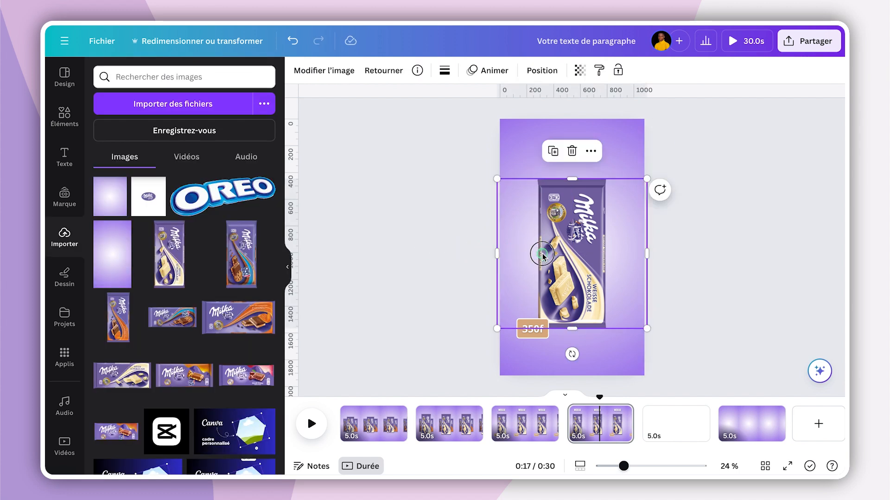
pyautogui.moveTo(498, 180); pyautogui.dragTo(586, 232)
pyautogui.moveTo(605, 285); pyautogui.dragTo(675, 258)
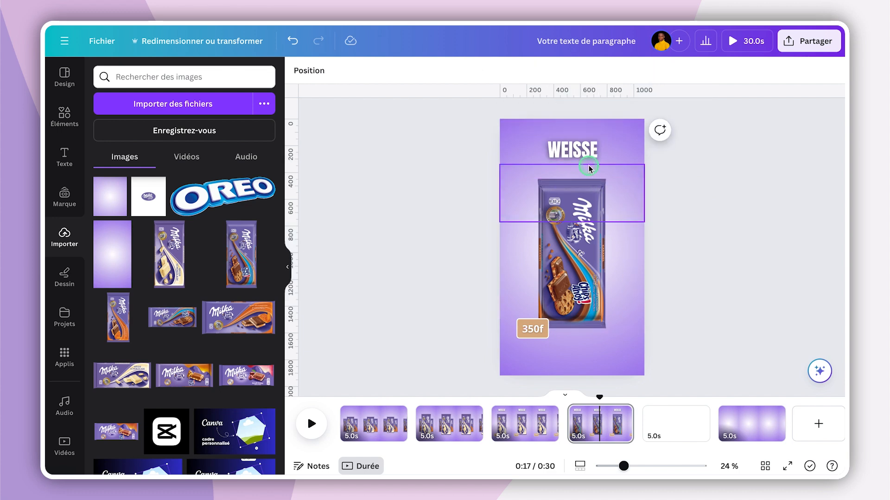
# Swap the price tags so "250f" sits on the Chips Ahoy bar's lower left corner and "350f" moves down to the hidden spot below
pyautogui.click(573, 149)
pyautogui.click(532, 329)
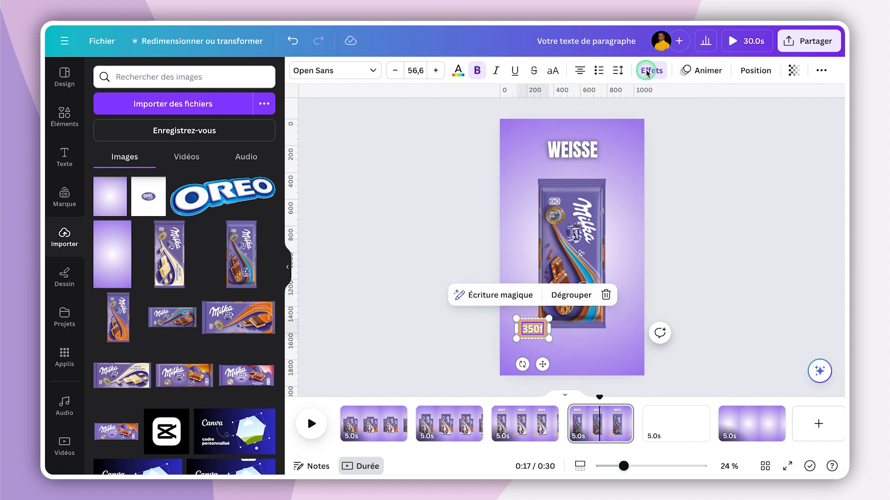
pyautogui.click(755, 70)
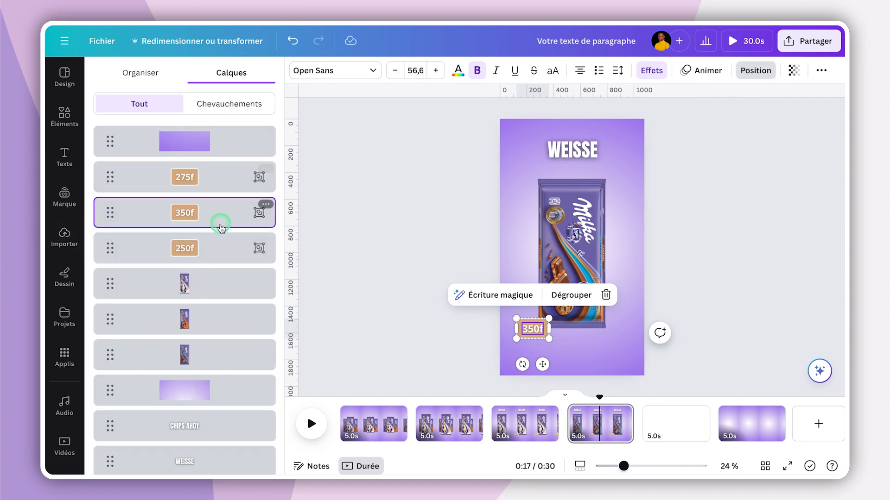
pyautogui.click(234, 249)
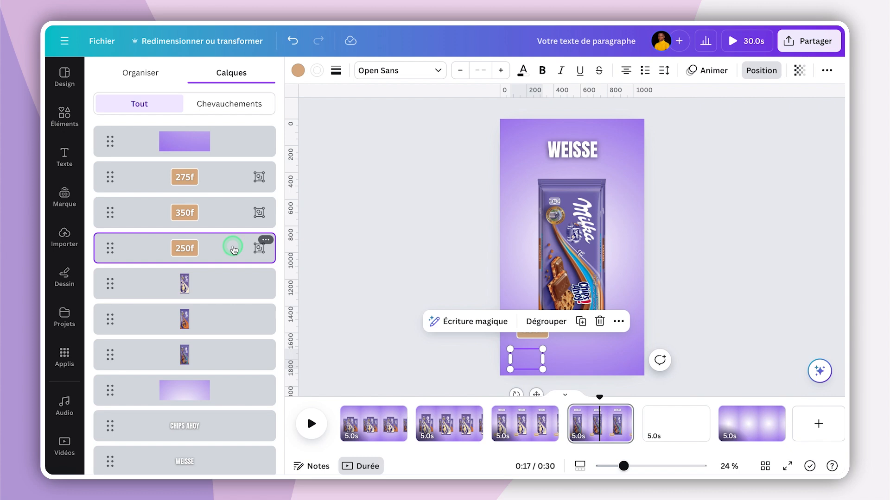
pyautogui.click(537, 396)
pyautogui.moveTo(536, 394); pyautogui.dragTo(543, 364)
pyautogui.click(224, 212)
pyautogui.click(548, 366)
pyautogui.moveTo(543, 366); pyautogui.dragTo(534, 399)
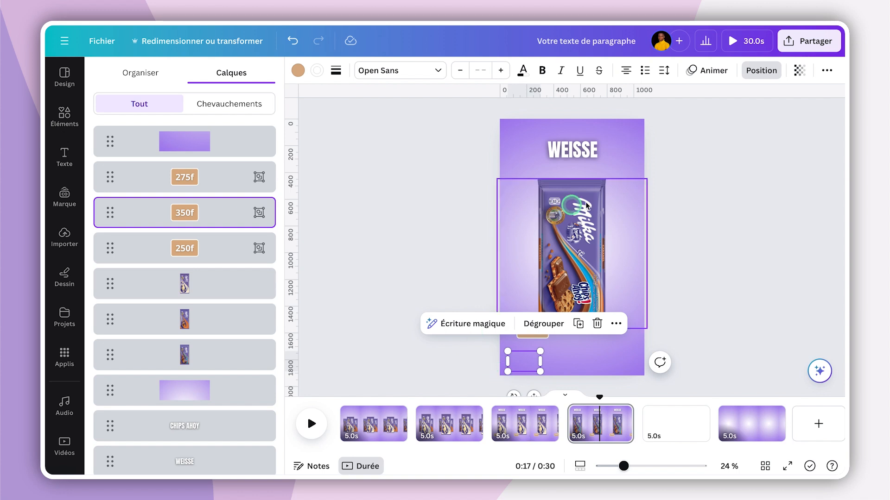
# Move the "WEISSE" title down behind the bar and raise the hidden "CHIPS AHOY" title into the space above it
pyautogui.click(587, 155)
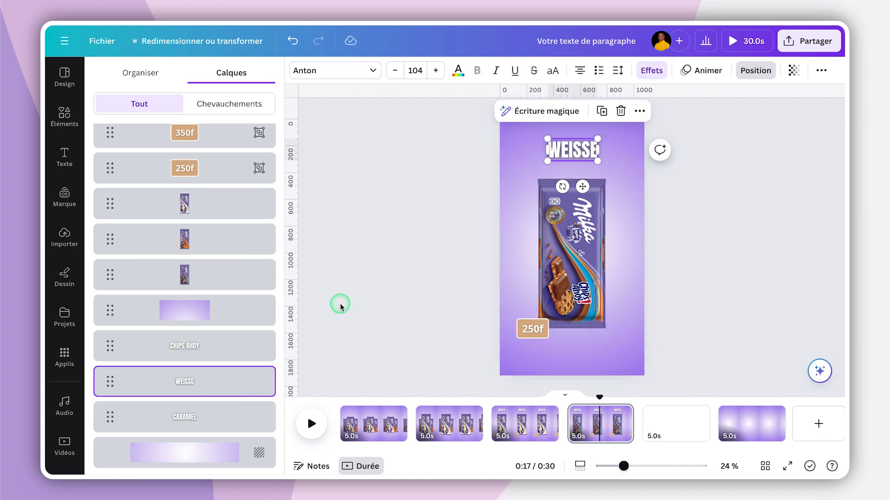
pyautogui.moveTo(585, 184); pyautogui.dragTo(585, 218)
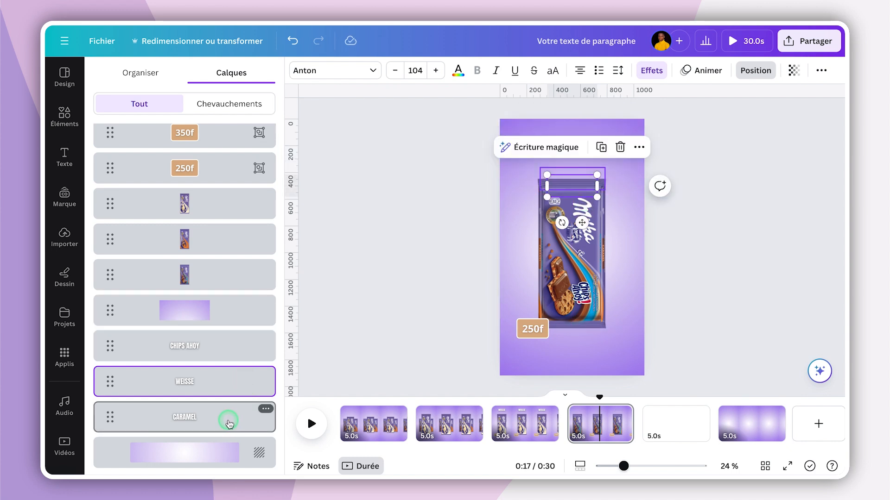
pyautogui.click(220, 355)
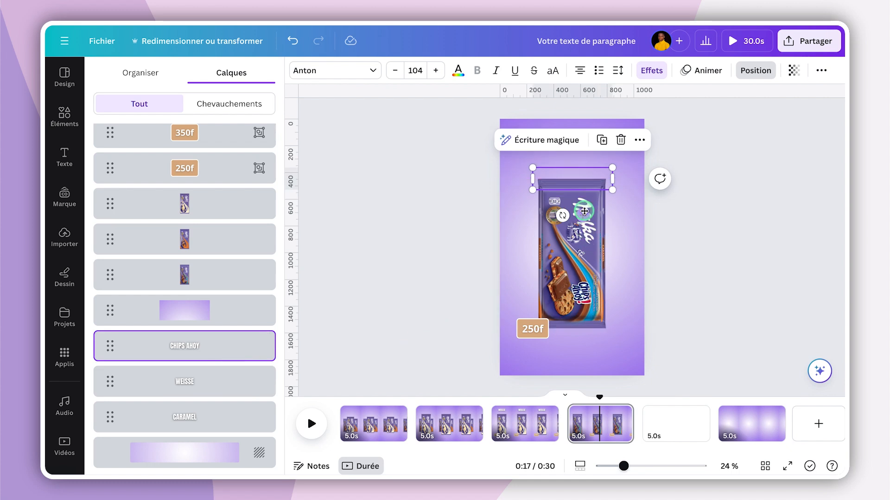
pyautogui.moveTo(582, 215); pyautogui.dragTo(582, 186)
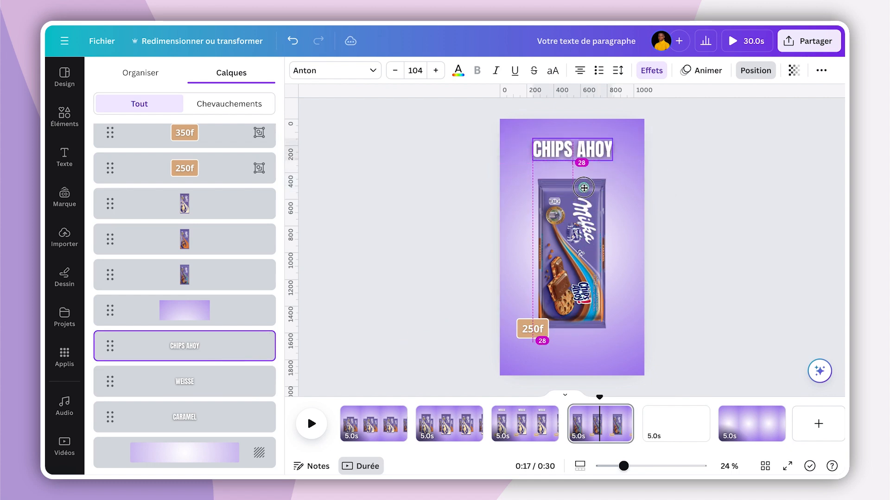
pyautogui.click(674, 319)
# Duplicate the fourth page with the Chips Ahoy bar and display the layers of the copy
pyautogui.moveTo(598, 397)
pyautogui.mouseDown()
pyautogui.moveTo(523, 395)
pyautogui.moveTo(602, 395)
pyautogui.mouseUp()
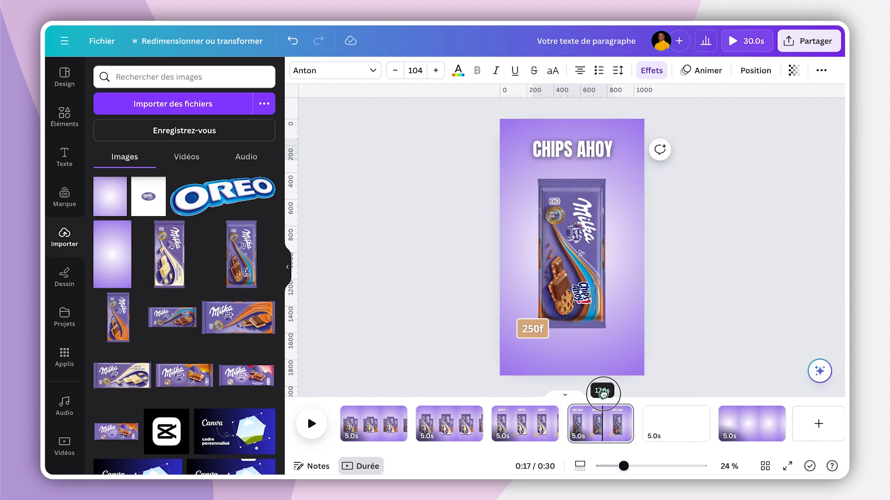
pyautogui.click(587, 435)
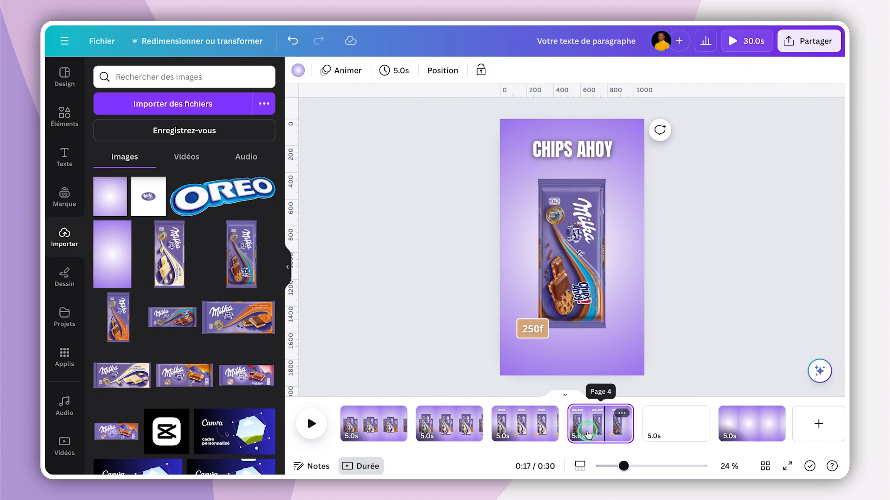
pyautogui.hotkey('ctrl', 'd')
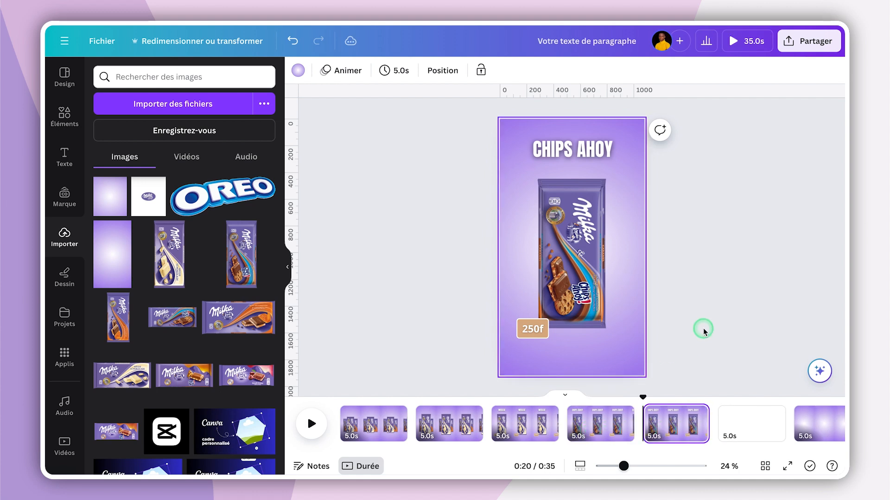
pyautogui.click(680, 424)
pyautogui.click(636, 274)
pyautogui.click(596, 254)
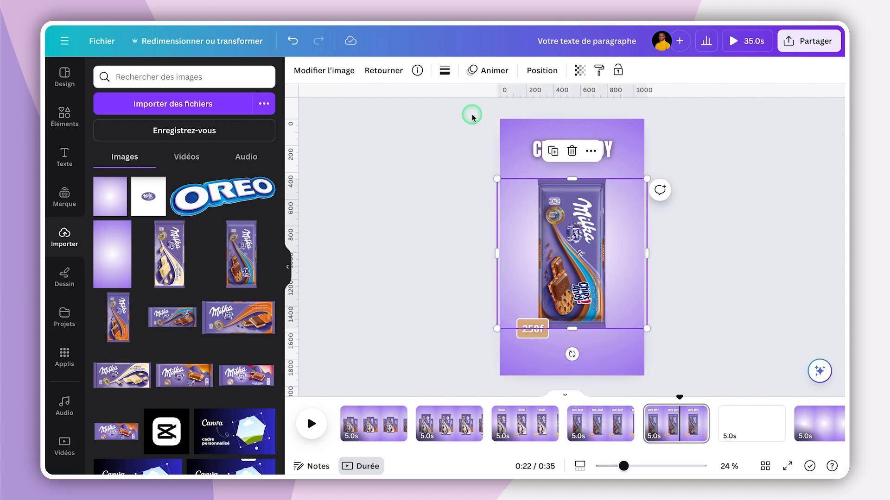
pyautogui.click(542, 70)
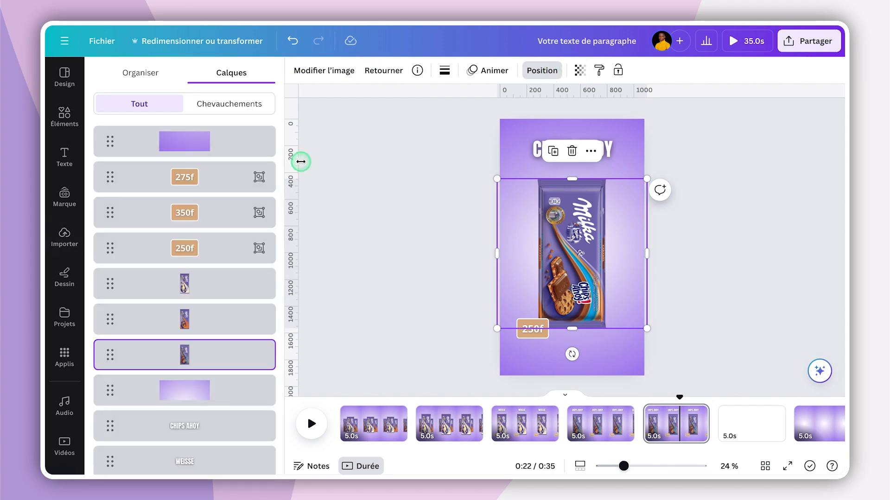
pyautogui.scroll(-2, 223, 287)
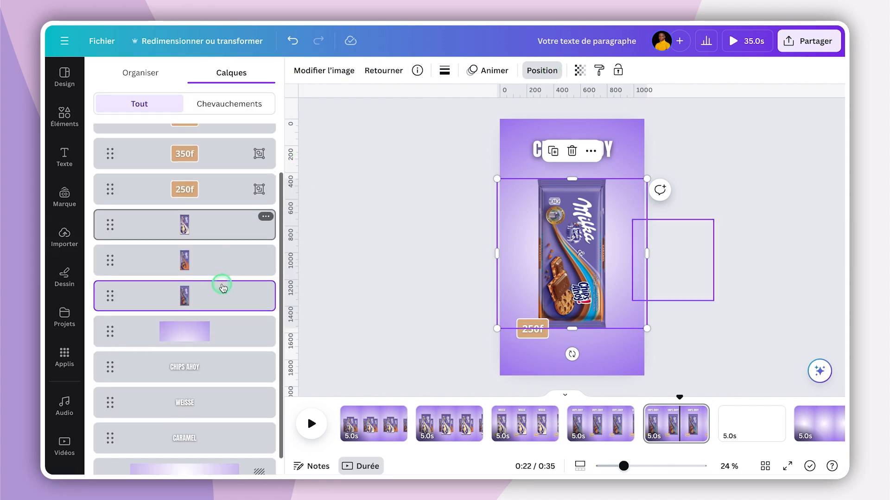
pyautogui.scroll(-1, 222, 287)
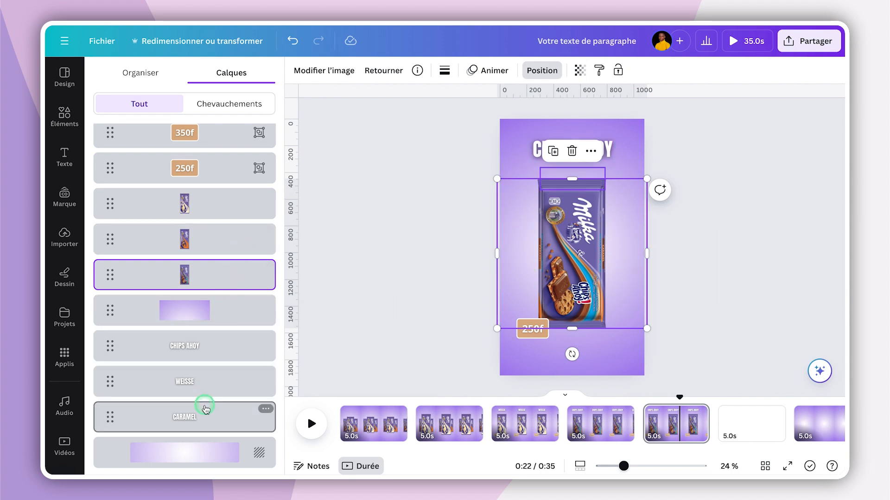
# Bring the hidden Caramel bar onto the fifth page and enlarge it to cover the Chips Ahoy bar exactly
pyautogui.click(234, 211)
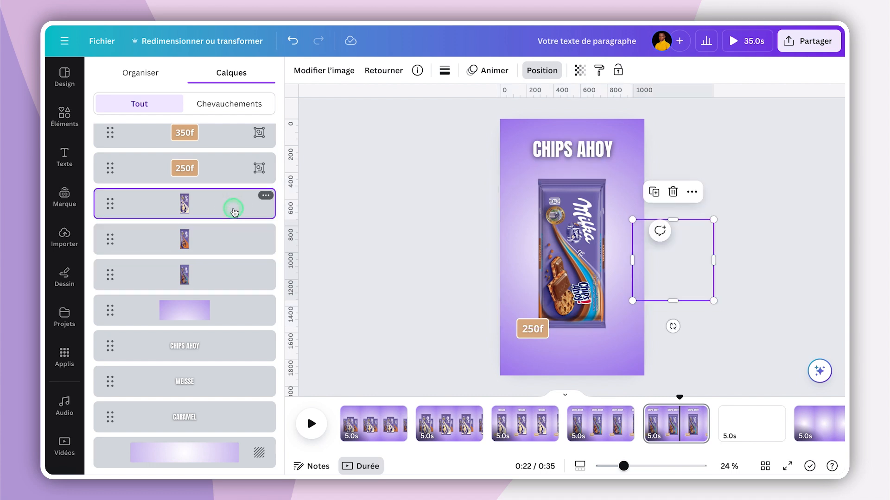
pyautogui.moveTo(553, 265); pyautogui.dragTo(561, 255)
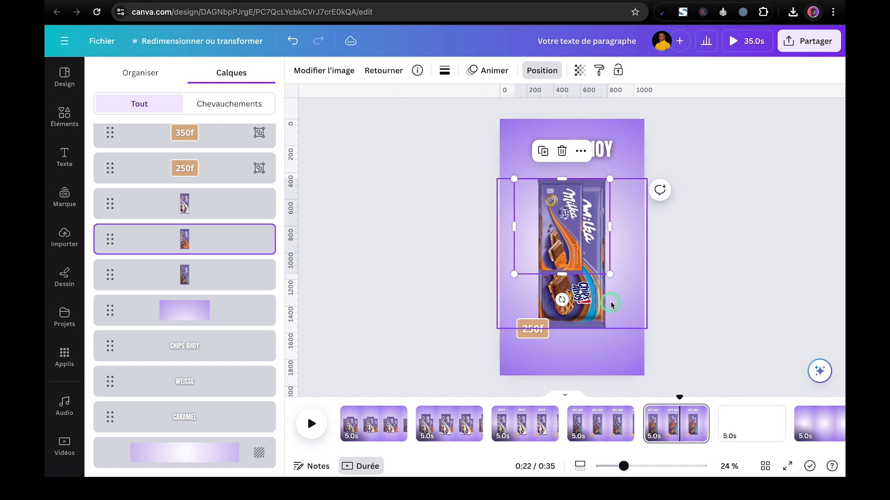
pyautogui.moveTo(609, 274); pyautogui.dragTo(649, 342)
pyautogui.moveTo(591, 262); pyautogui.dragTo(576, 259)
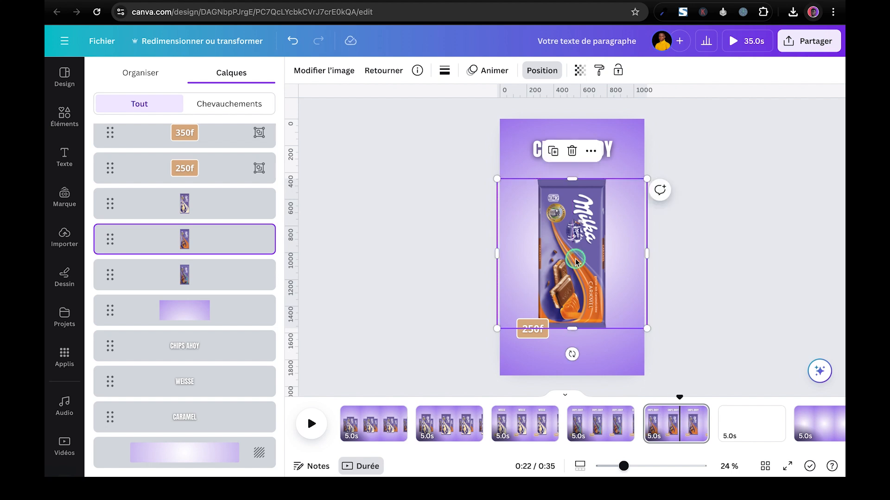
# Shrink the Chips Ahoy bar on the fifth page and move it beyond the page's right edge
pyautogui.click(215, 278)
pyautogui.moveTo(496, 180); pyautogui.dragTo(574, 257)
pyautogui.moveTo(621, 297); pyautogui.dragTo(679, 264)
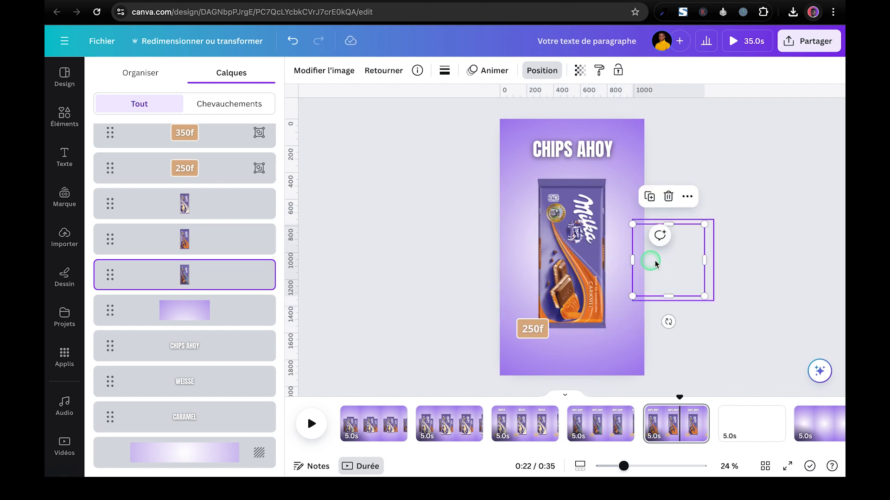
# Raise the "CARAMEL" text layer above "CHIPS AHOY", place it above the bar, and move the "CHIPS AHOY" title down behind the bar
pyautogui.click(582, 145)
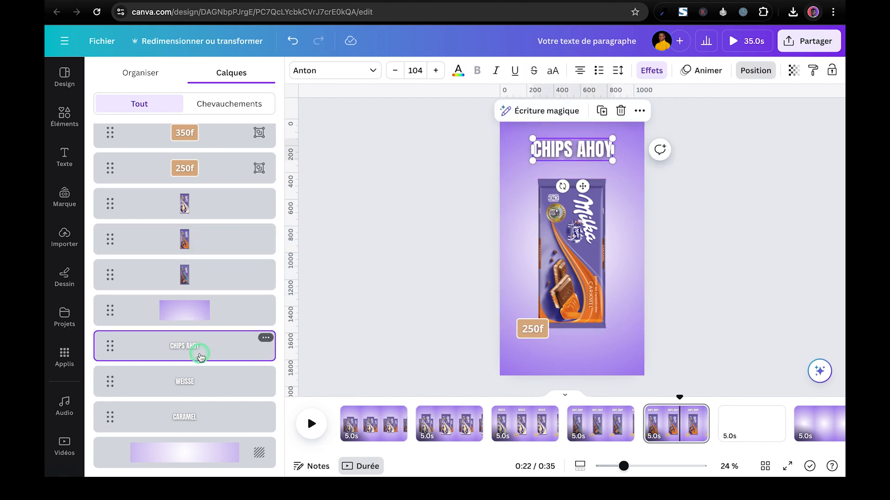
pyautogui.moveTo(200, 416); pyautogui.dragTo(218, 341)
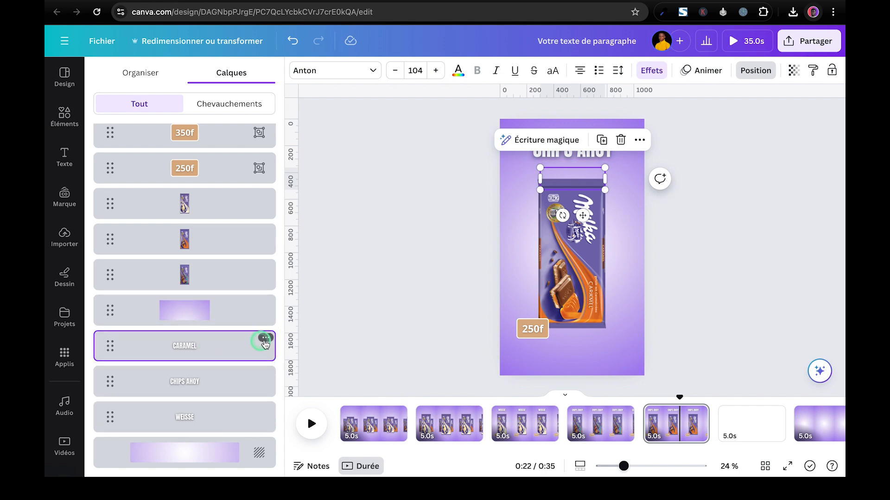
pyautogui.moveTo(582, 215)
pyautogui.mouseDown()
pyautogui.moveTo(582, 186)
pyautogui.moveTo(580, 223)
pyautogui.mouseUp()
pyautogui.click(216, 384)
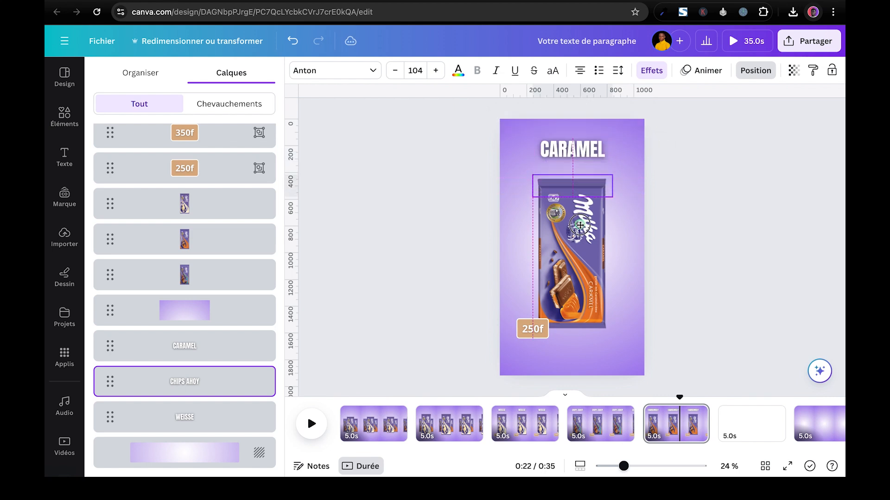
# Replace the "250f" tag at the Caramel bar's lower left corner with the hidden "275f" tag
pyautogui.click(529, 330)
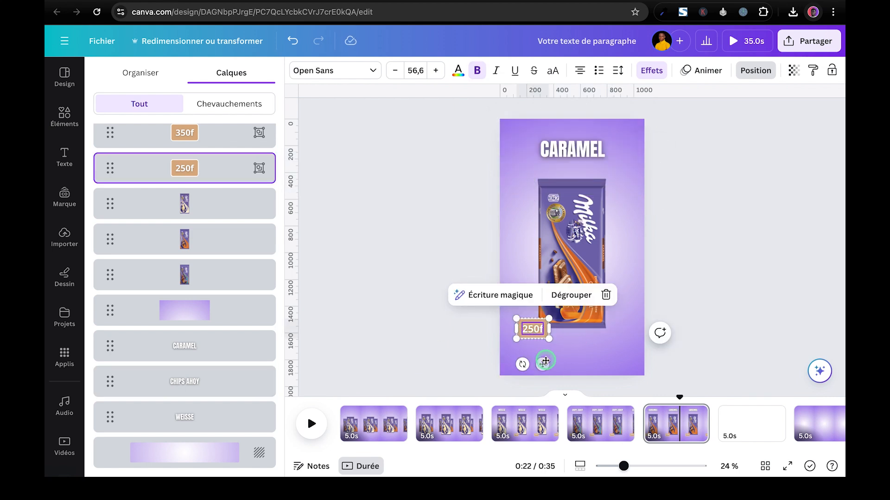
pyautogui.scroll(2, 251, 206)
pyautogui.scroll(1, 251, 205)
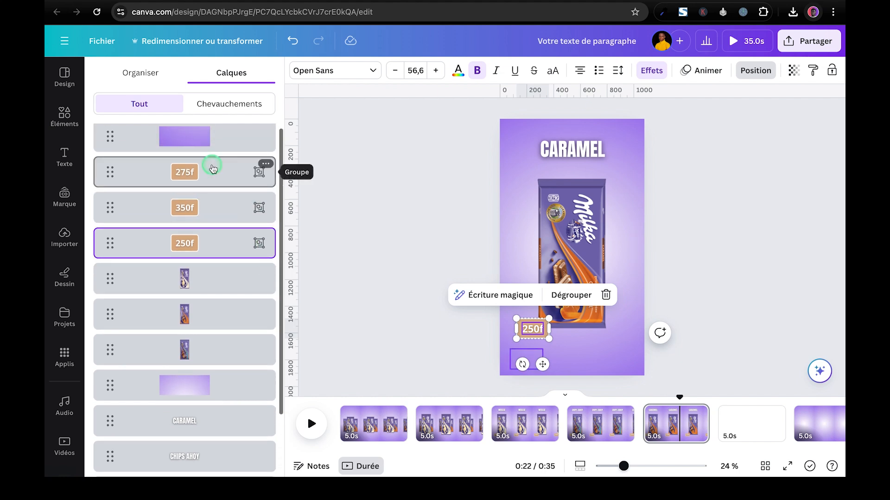
pyautogui.click(212, 168)
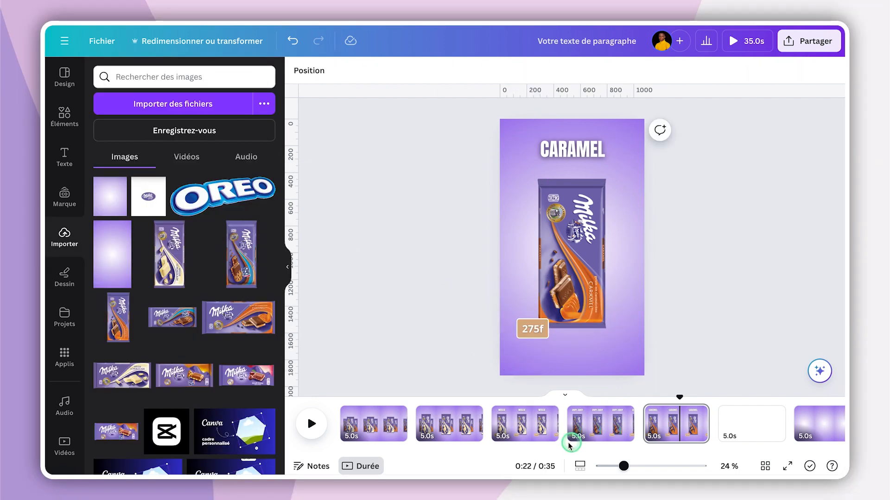
# Review the Weisse, Chips Ahoy and Caramel pages and the blank sixth page
pyautogui.click(524, 433)
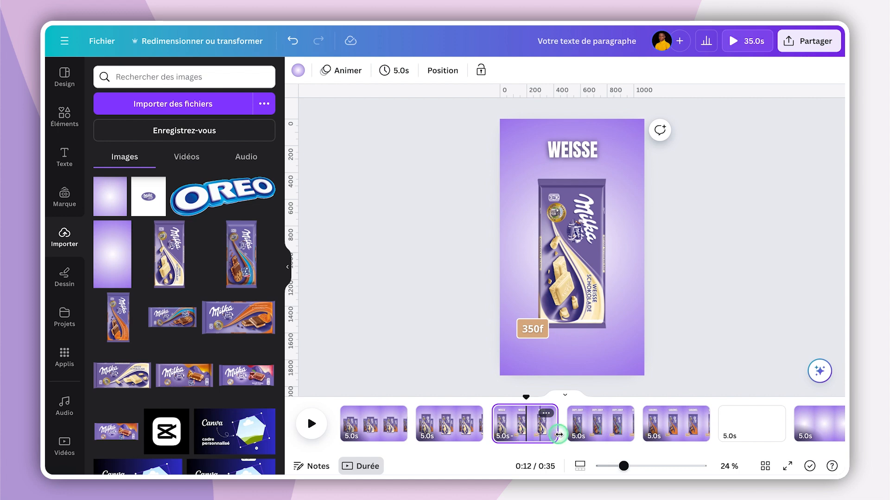
pyautogui.click(605, 424)
pyautogui.click(665, 427)
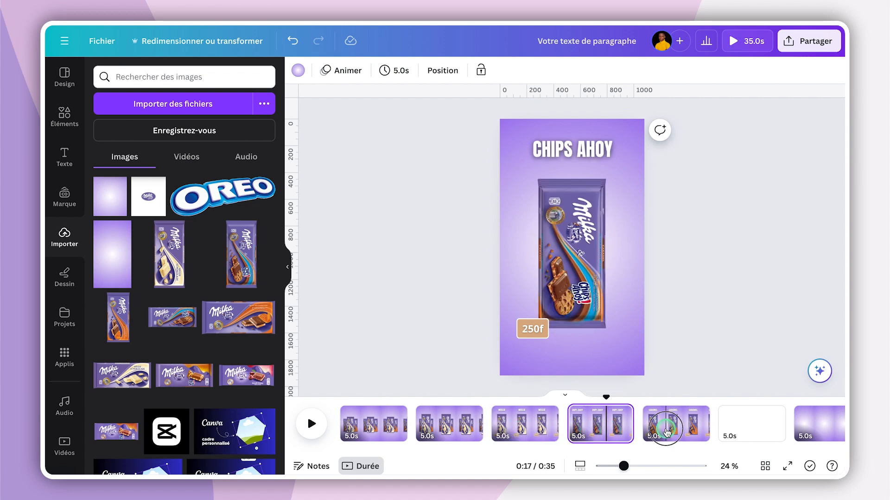
pyautogui.click(736, 432)
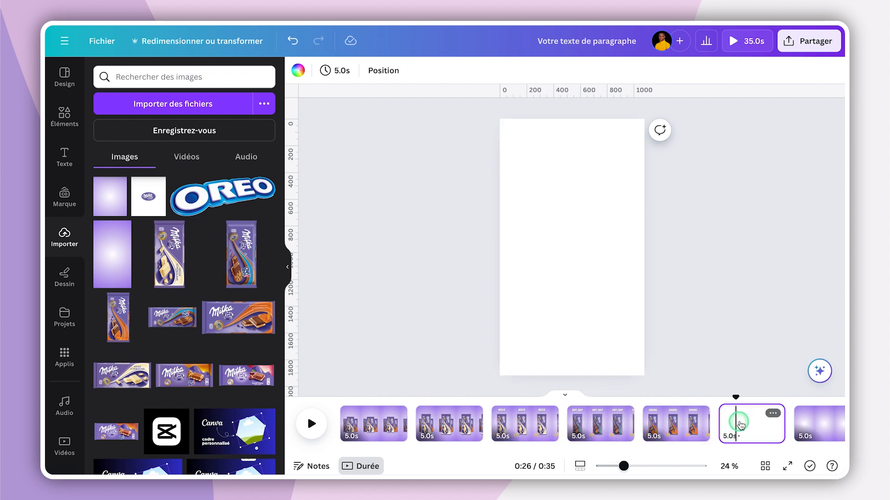
# Duplicate the second page with the enlarged Weisse bar and move the copy right after the Caramel page
pyautogui.click(458, 431)
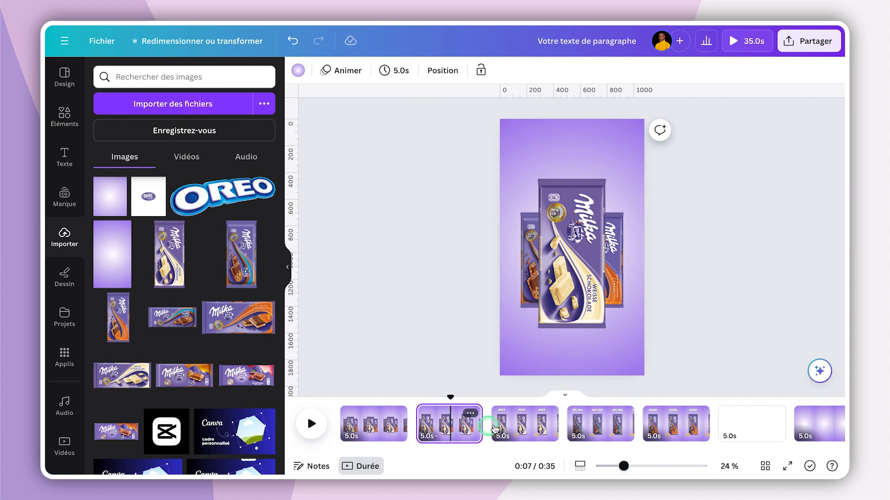
pyautogui.hotkey('ctrl', 'd')
pyautogui.moveTo(520, 423); pyautogui.dragTo(631, 431)
# Duplicate the first page with the three bars and move the copy into seventh position, before the blank page
pyautogui.click(364, 425)
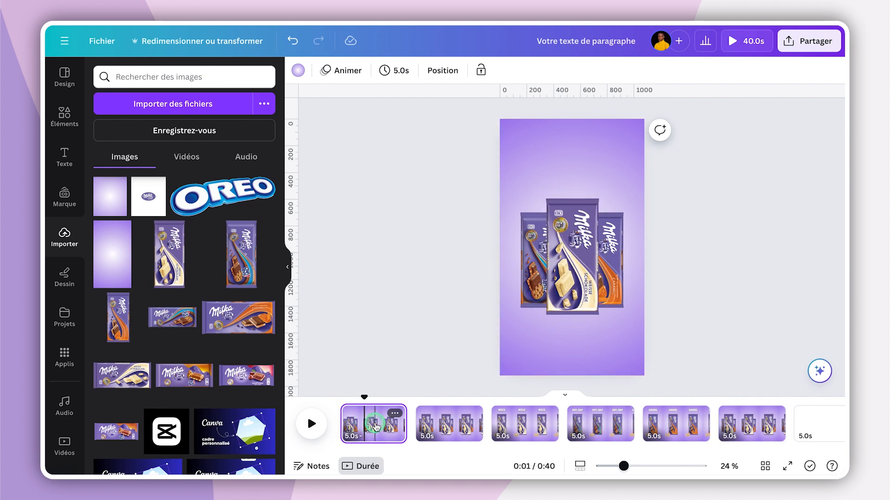
pyautogui.hotkey('ctrl', 'd')
pyautogui.moveTo(448, 423); pyautogui.dragTo(601, 428)
pyautogui.click(761, 427)
# Copy the Milka logo from the "Tableau Blanc Video Milka" whiteboard onto the seventh page
pyautogui.click(803, 436)
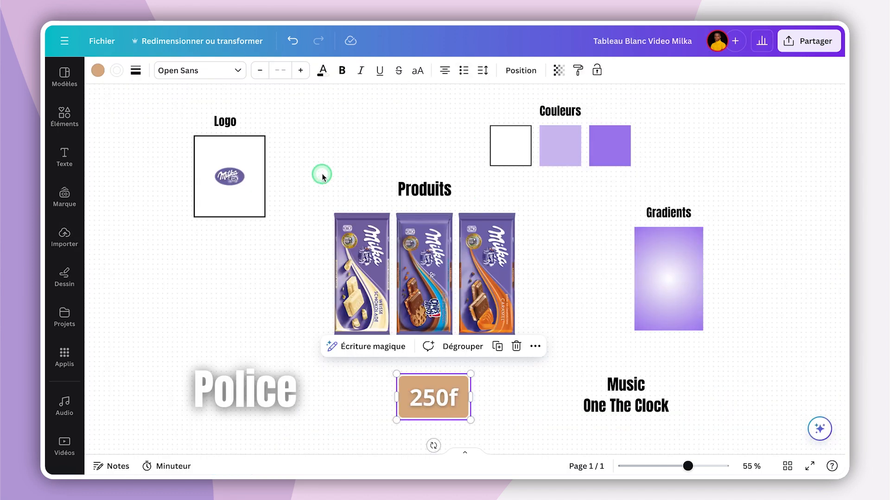
pyautogui.click(257, 174)
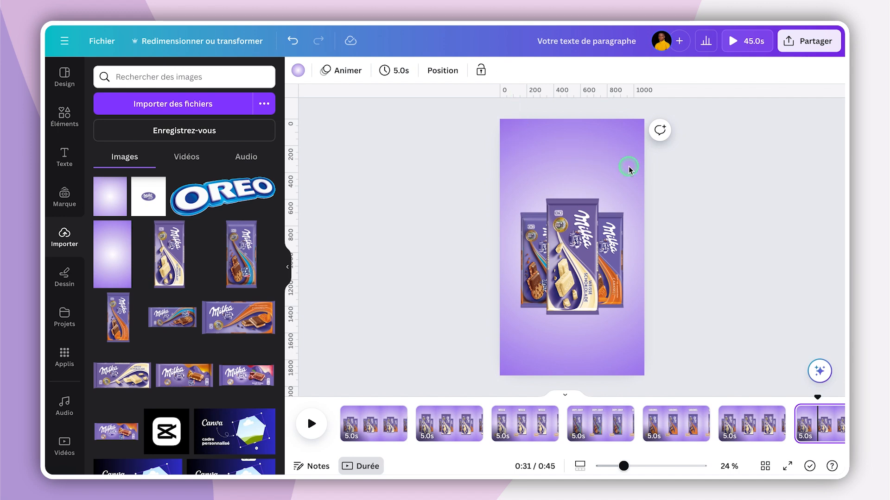
pyautogui.hotkey('ctrl', 'v')
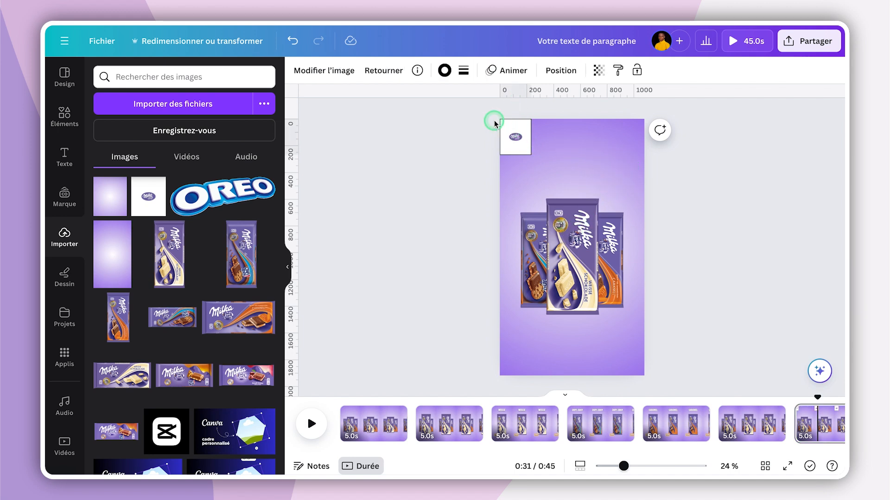
# Remove the pasted logo's black border and erase its white background
pyautogui.click(445, 74)
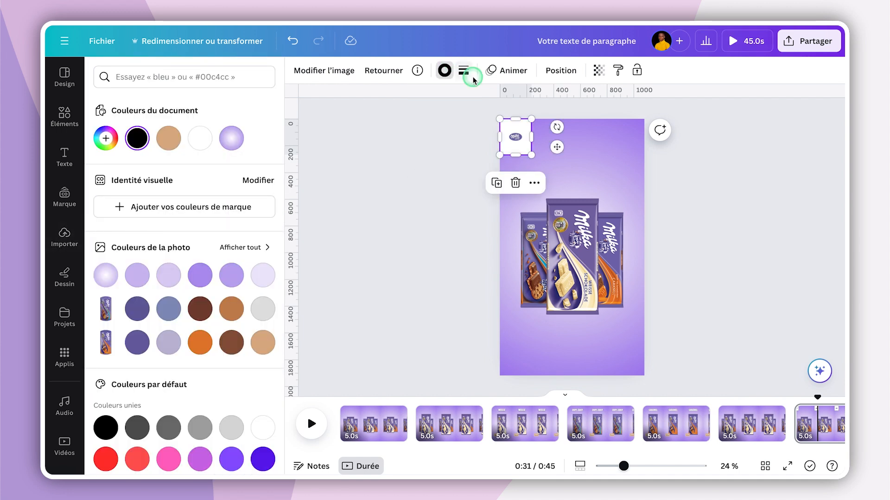
pyautogui.click(463, 70)
pyautogui.click(468, 139)
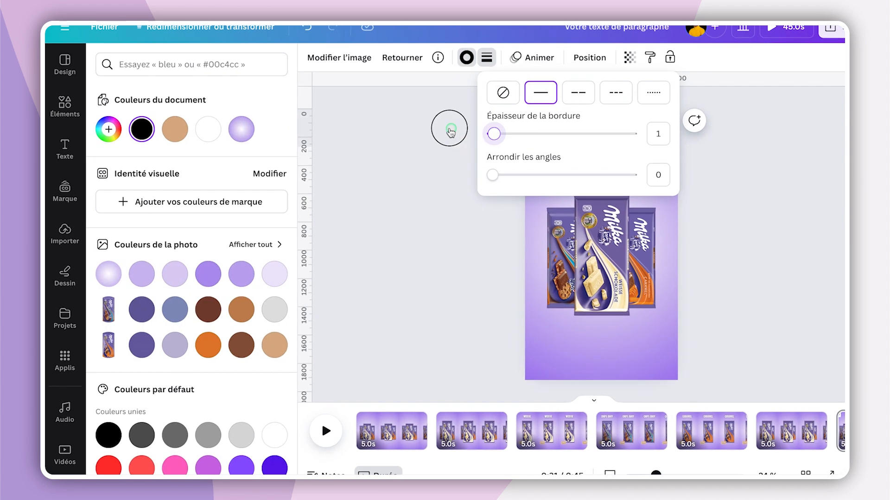
pyautogui.click(355, 80)
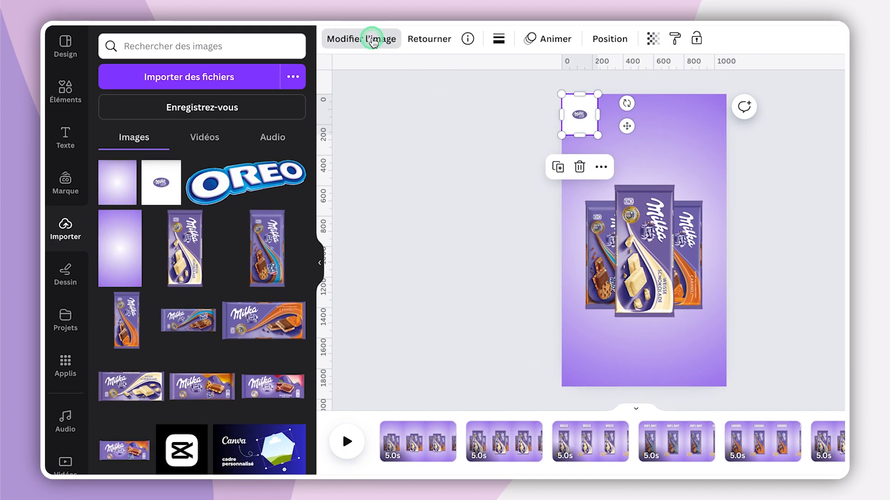
pyautogui.click(373, 40)
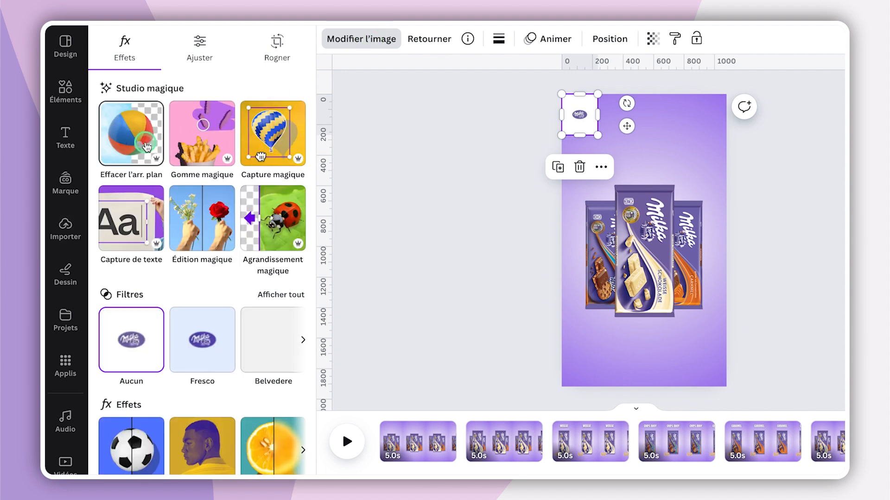
pyautogui.click(146, 148)
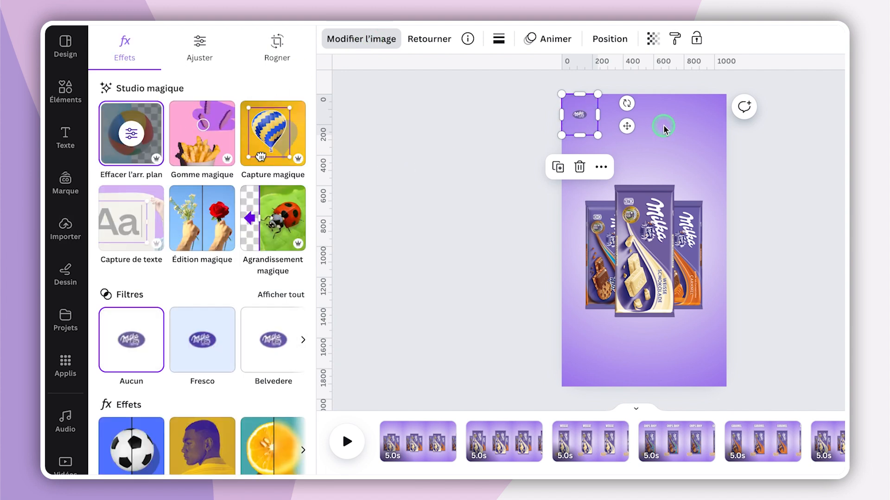
# Enlarge the logo, crop its empty margins and centre it above the three bars on the seventh page
pyautogui.moveTo(598, 135); pyautogui.dragTo(685, 114)
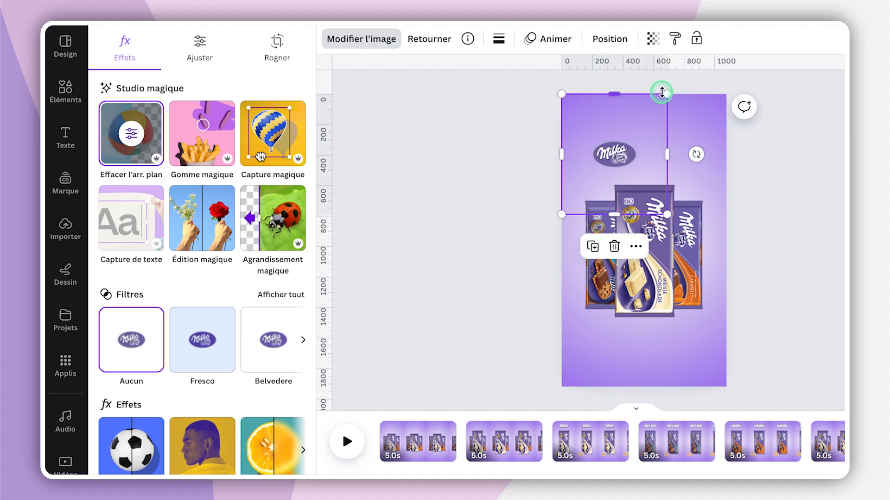
pyautogui.moveTo(693, 83); pyautogui.dragTo(702, 80)
pyautogui.moveTo(647, 148); pyautogui.dragTo(672, 174)
pyautogui.moveTo(660, 102); pyautogui.dragTo(665, 146)
pyautogui.moveTo(660, 248); pyautogui.dragTo(581, 168)
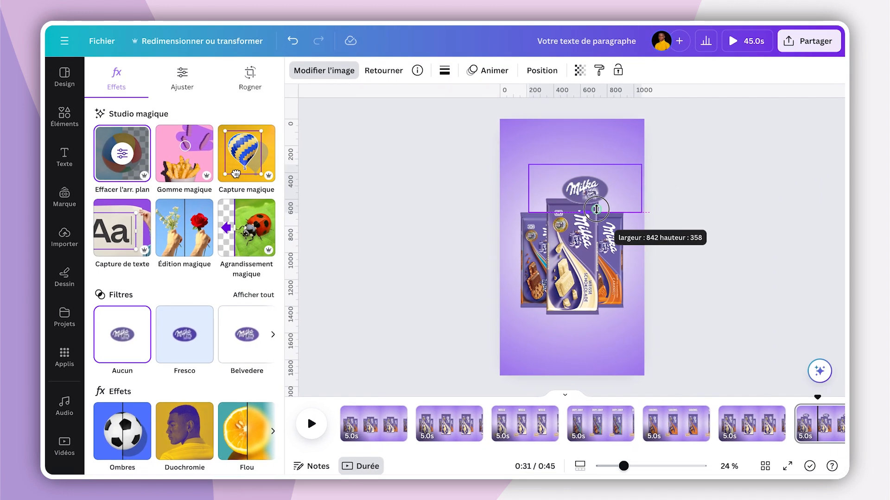
pyautogui.press('Escape')
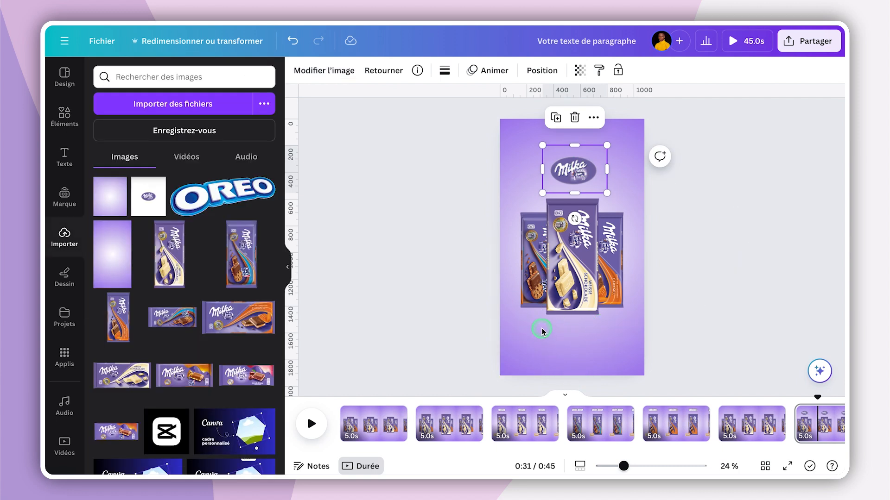
pyautogui.click(716, 305)
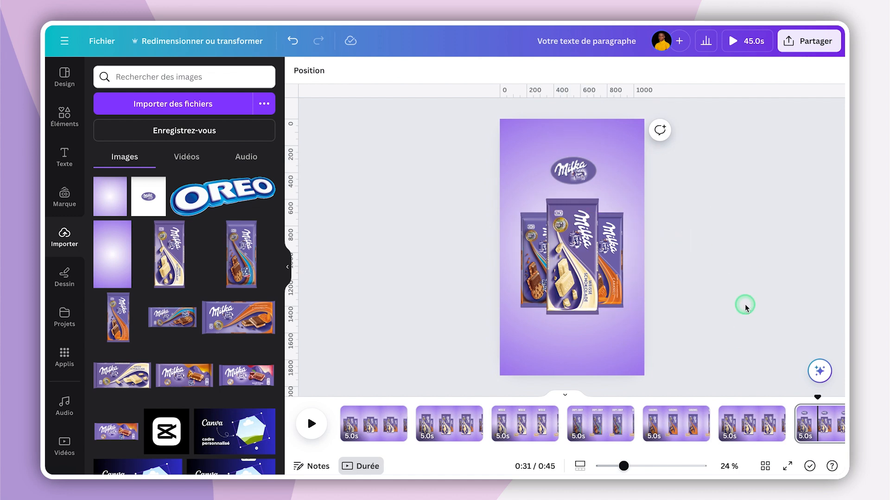
# Scrub through the timeline to preview the page sequence and return to the start of the video
pyautogui.moveTo(818, 398); pyautogui.dragTo(562, 423)
pyautogui.moveTo(394, 408); pyautogui.dragTo(770, 426)
pyautogui.moveTo(543, 436); pyautogui.dragTo(190, 411)
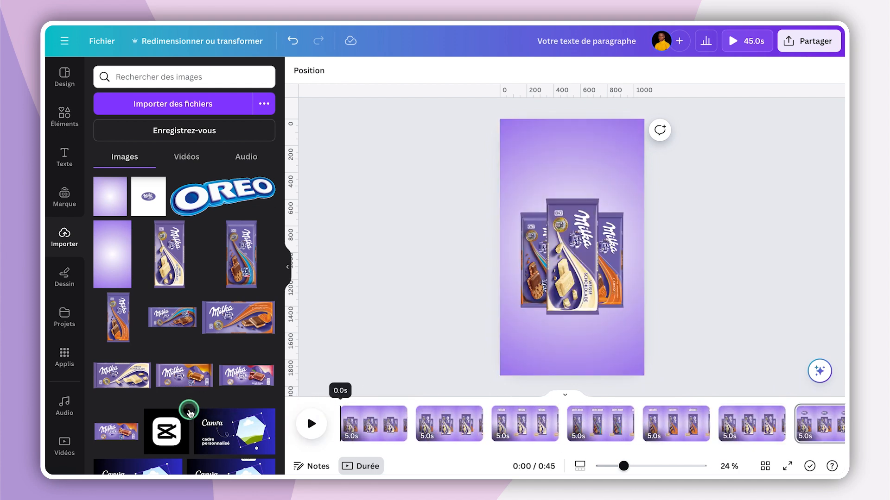
# Apply the Chute animation to the Weisse bar on the first page
pyautogui.click(380, 423)
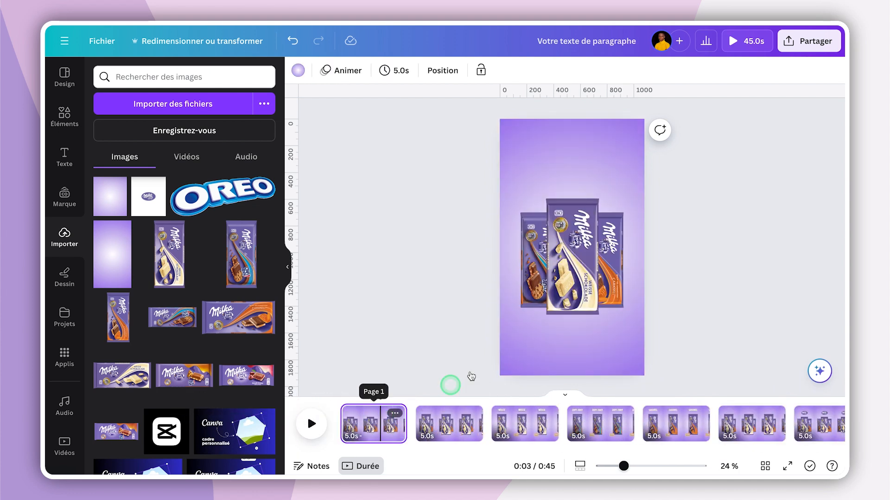
pyautogui.click(577, 297)
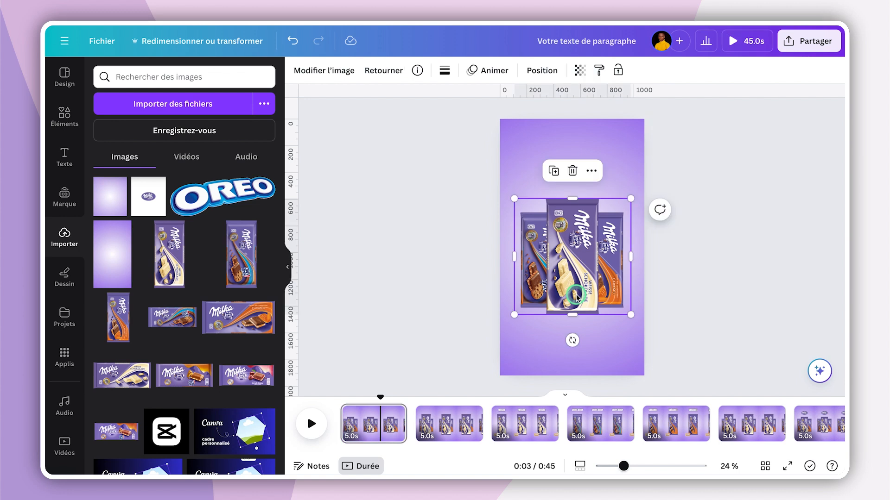
pyautogui.click(687, 298)
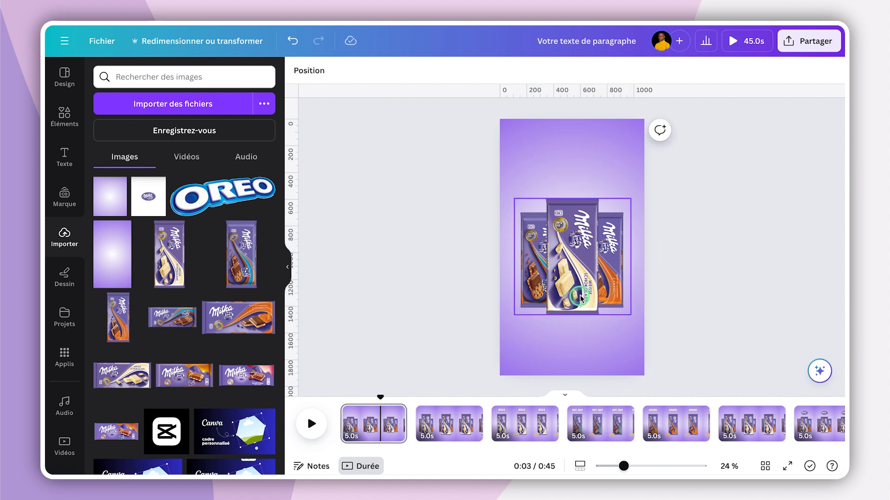
pyautogui.click(574, 257)
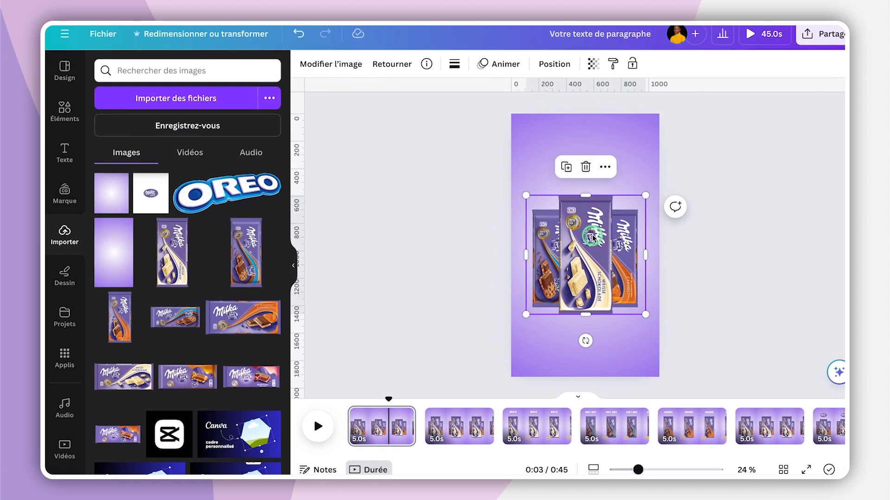
pyautogui.click(491, 73)
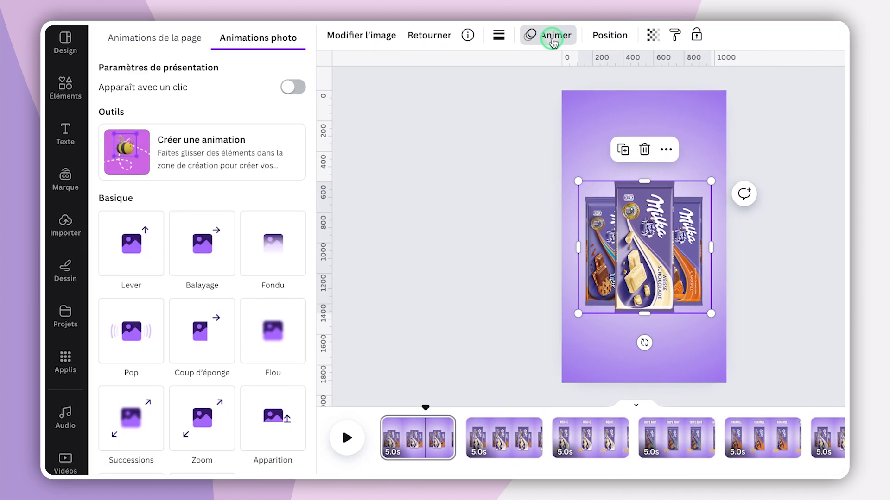
pyautogui.scroll(-5, 253, 207)
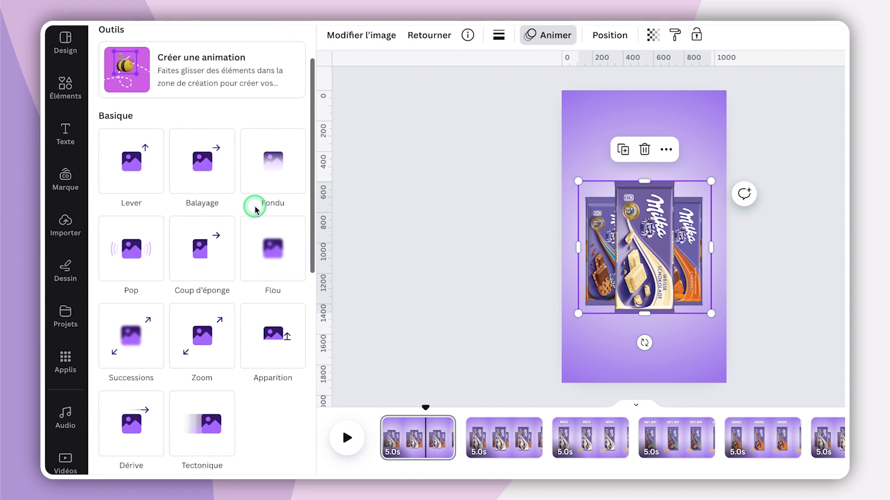
pyautogui.scroll(-4, 255, 209)
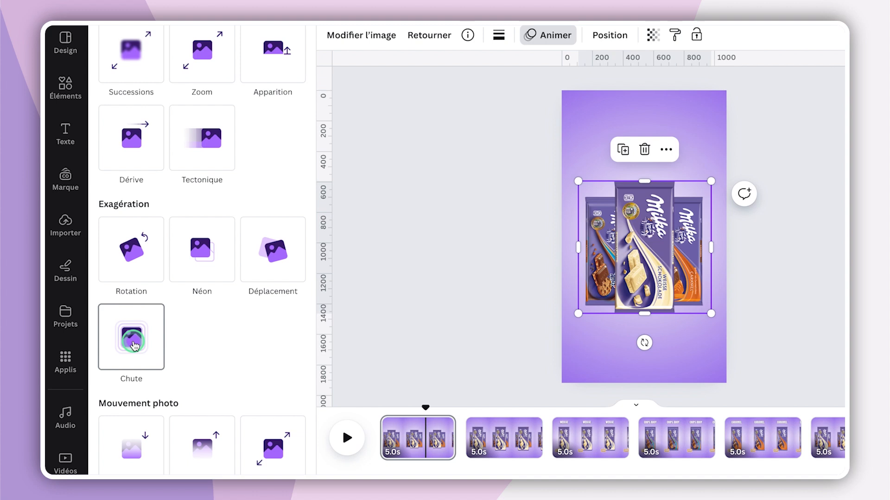
pyautogui.click(136, 345)
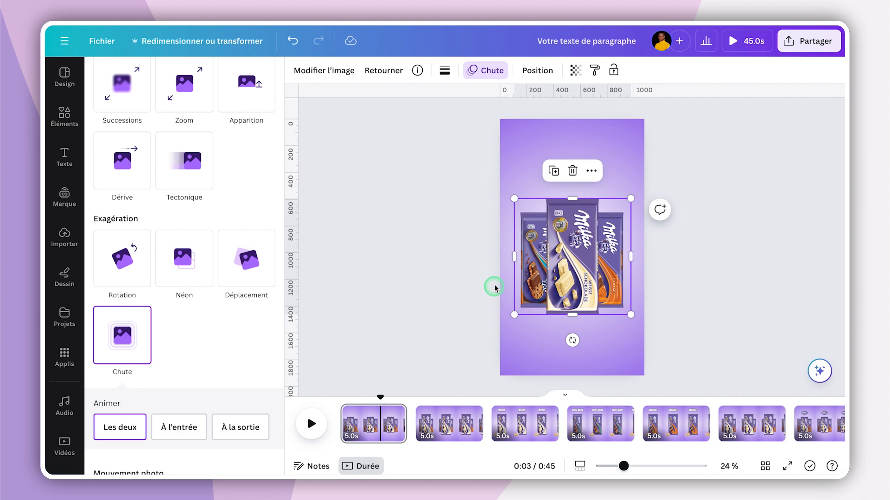
# Raise the Weisse bar to the top of the first page's layers, with the Caramel and Chips Ahoy bars directly beneath it
pyautogui.click(532, 78)
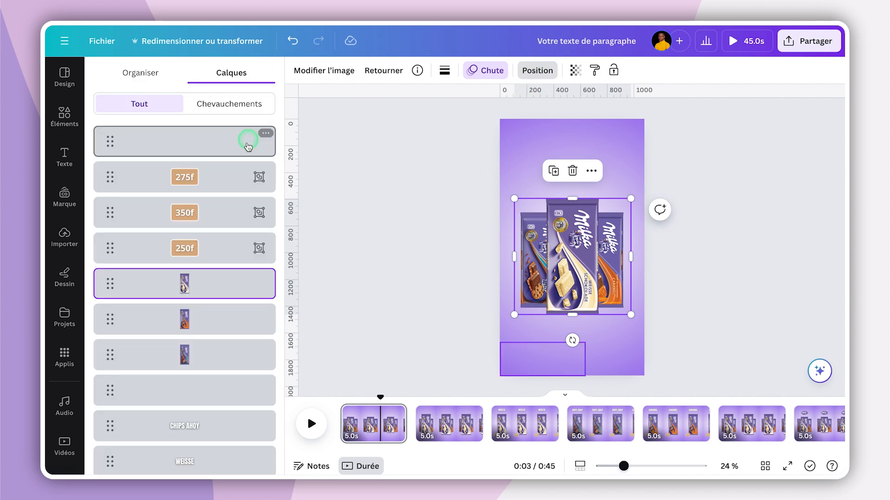
pyautogui.moveTo(233, 147); pyautogui.dragTo(235, 139)
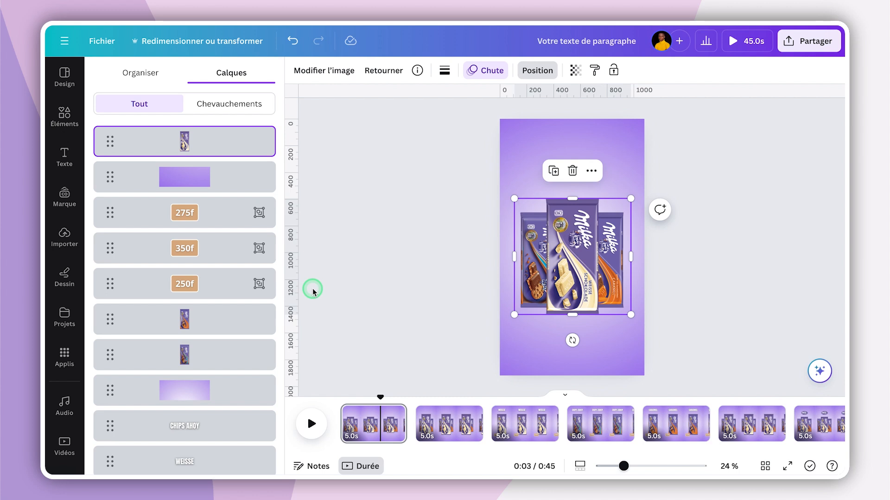
pyautogui.click(244, 324)
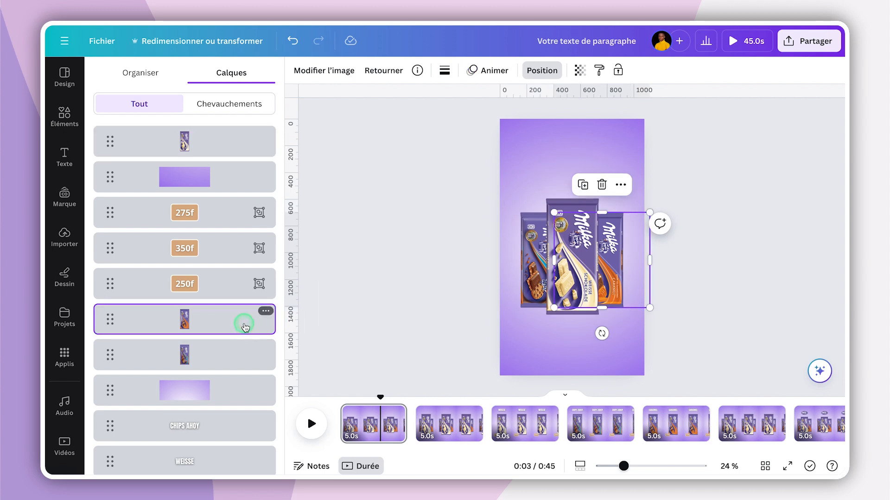
pyautogui.keyDown('shift'); pyautogui.click(232, 351); pyautogui.keyUp('shift')
pyautogui.moveTo(232, 324); pyautogui.dragTo(240, 175)
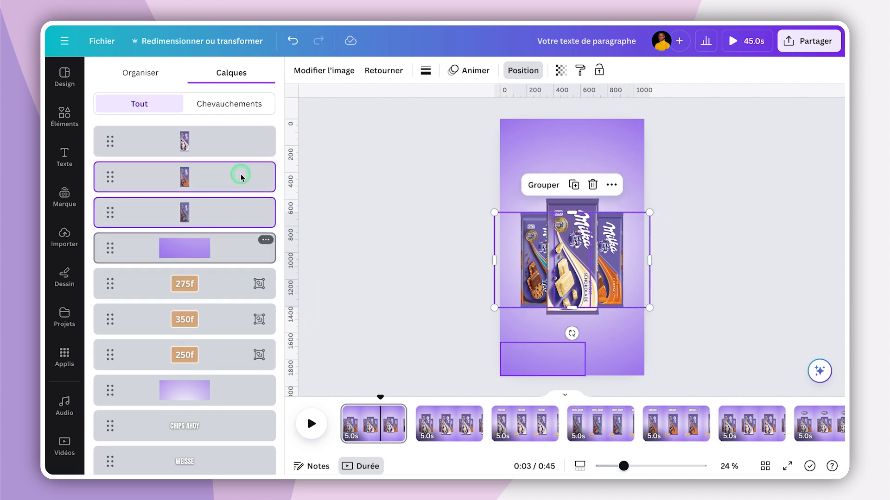
pyautogui.click(415, 213)
# Apply the Apparition animation to the Caramel bar on the first page
pyautogui.moveTo(380, 398)
pyautogui.mouseDown()
pyautogui.moveTo(319, 397)
pyautogui.moveTo(367, 404)
pyautogui.mouseUp()
pyautogui.click(620, 258)
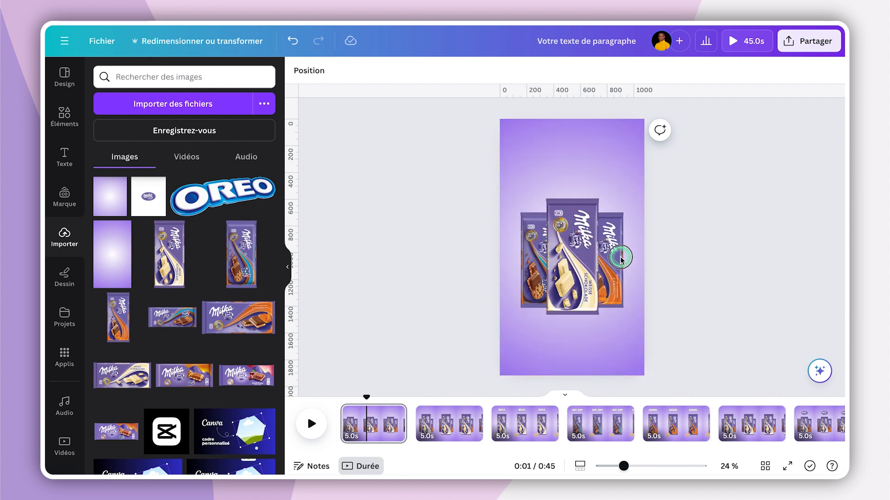
pyautogui.click(637, 260)
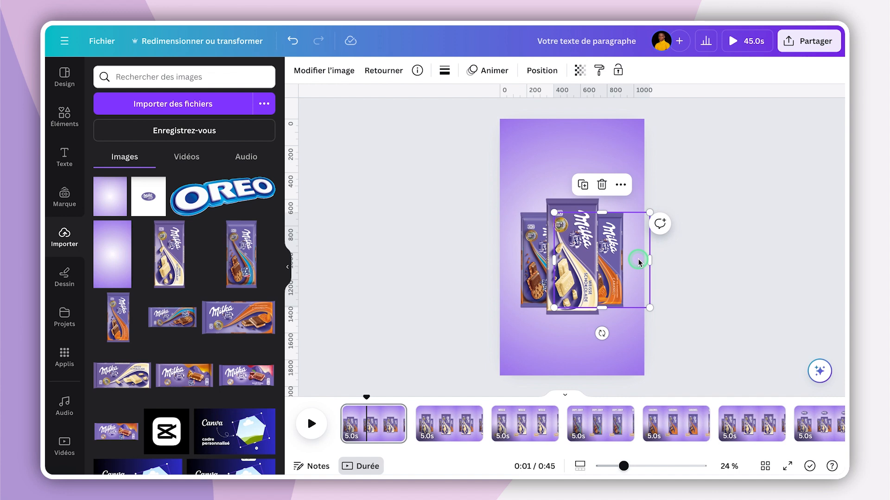
pyautogui.click(489, 72)
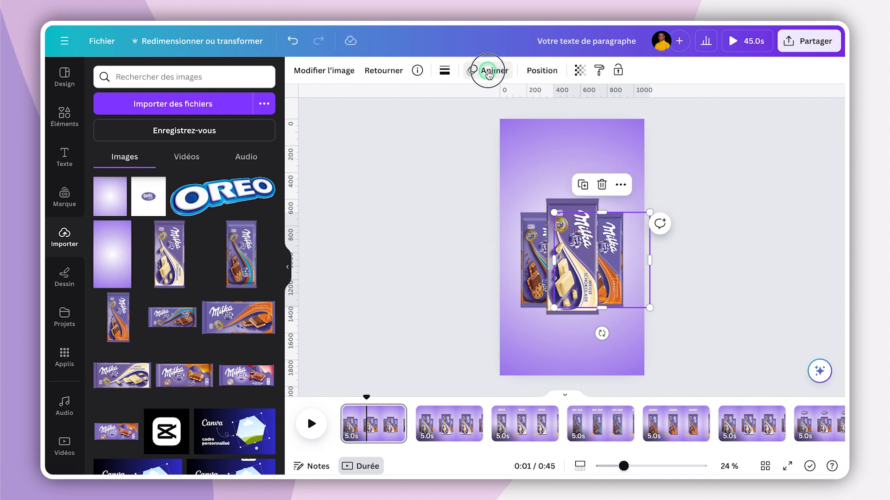
pyautogui.scroll(-3, 248, 258)
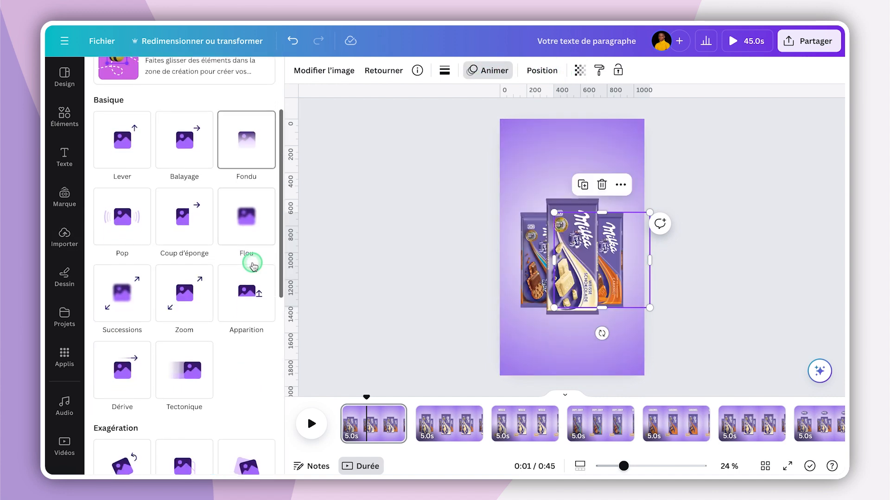
pyautogui.click(253, 294)
pyautogui.click(250, 260)
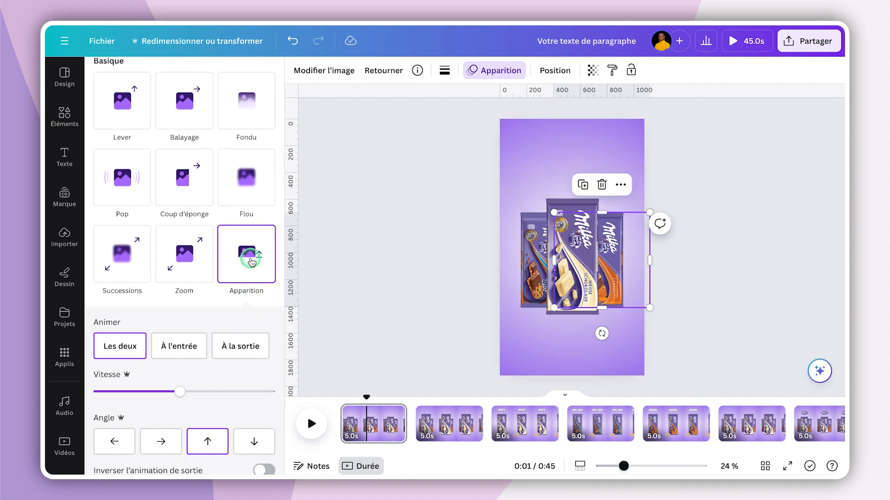
# Set the Caramel bar's Apparition animation to a rightward angle, minimum speed and entrance only (À l'entrée)
pyautogui.click(162, 442)
pyautogui.click(163, 444)
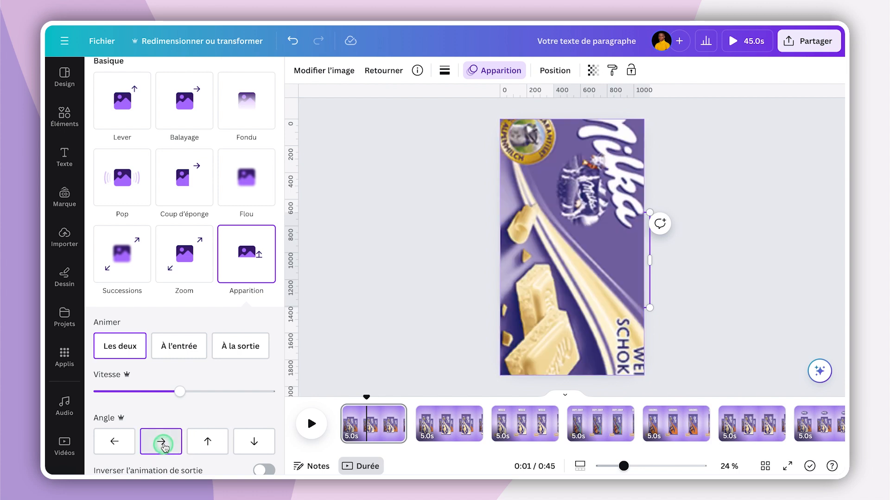
pyautogui.moveTo(179, 392); pyautogui.dragTo(73, 390)
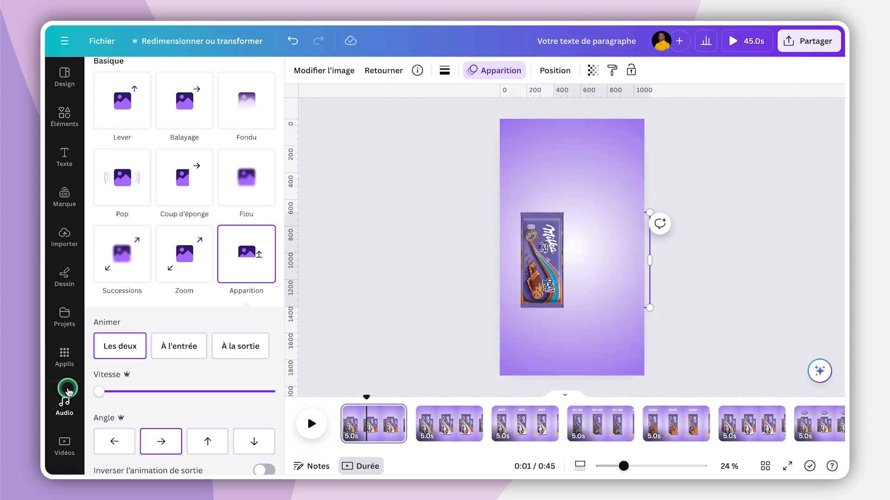
pyautogui.click(118, 355)
pyautogui.click(200, 377)
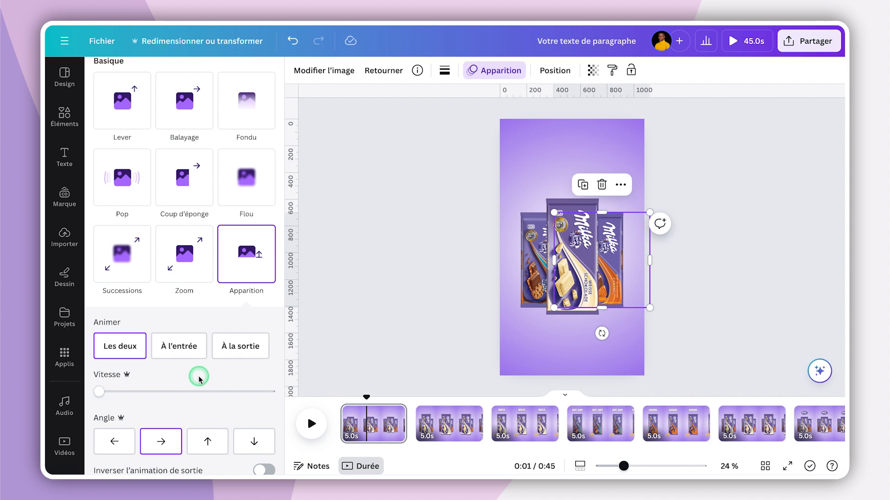
pyautogui.click(124, 345)
pyautogui.click(179, 351)
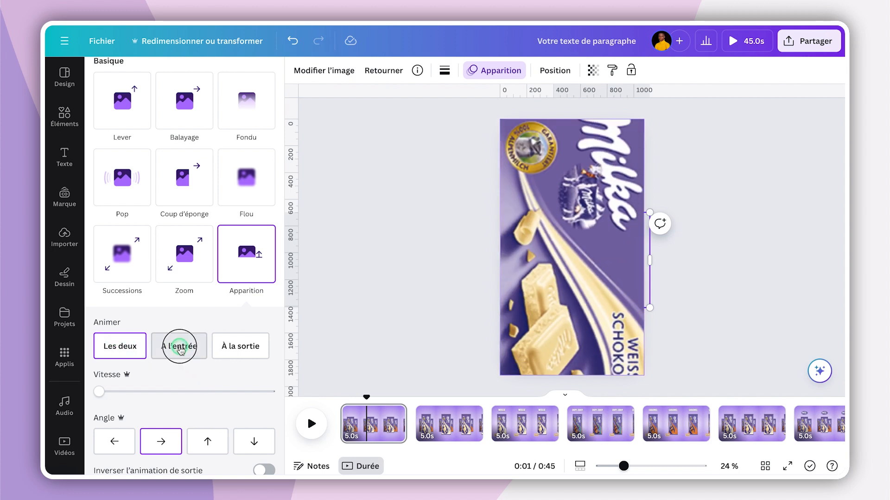
pyautogui.click(282, 319)
# Apply the Apparition animation to the first page's Chips Ahoy bar with minimum speed, a leftward angle and entrance only (À l'entrée)
pyautogui.click(526, 247)
pyautogui.click(509, 247)
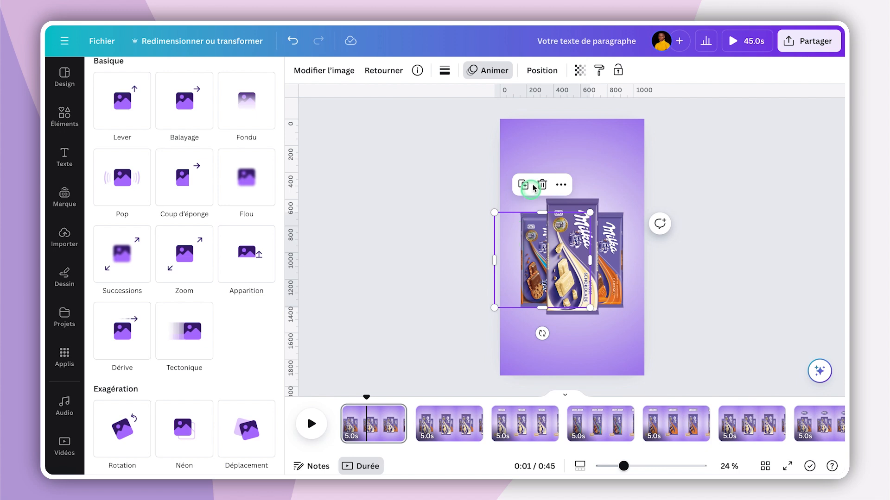
pyautogui.click(256, 292)
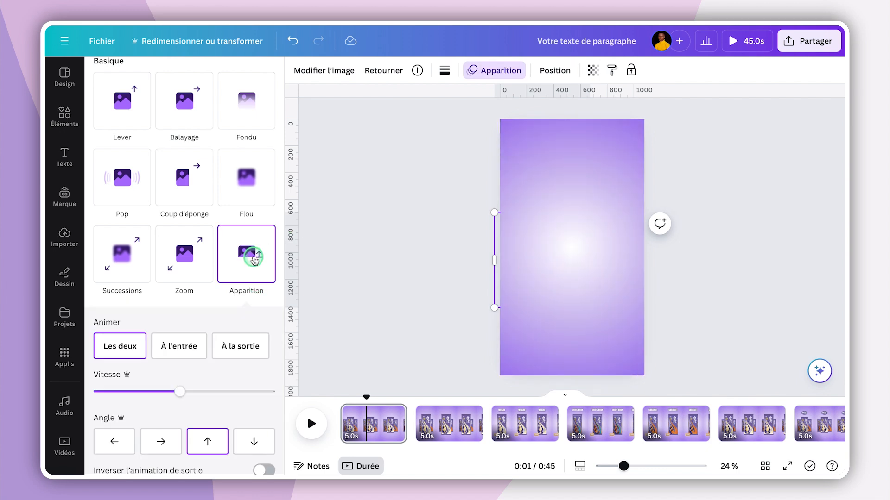
pyautogui.moveTo(176, 390); pyautogui.dragTo(64, 382)
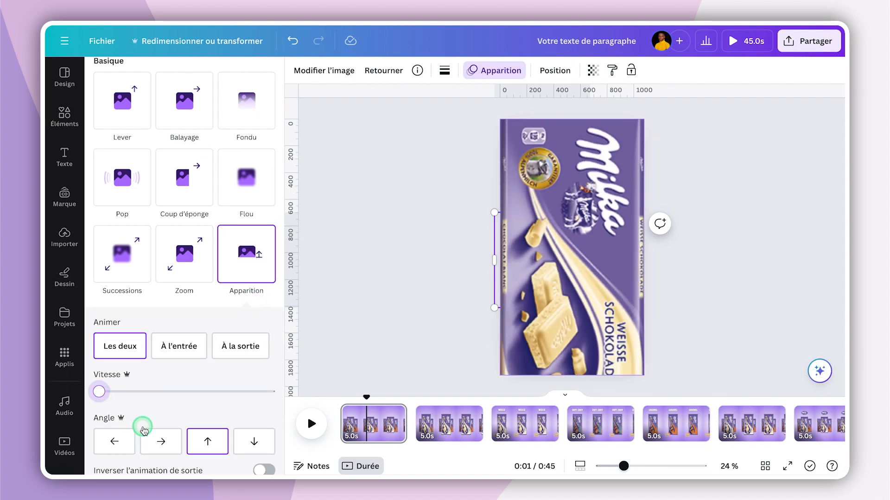
pyautogui.click(115, 443)
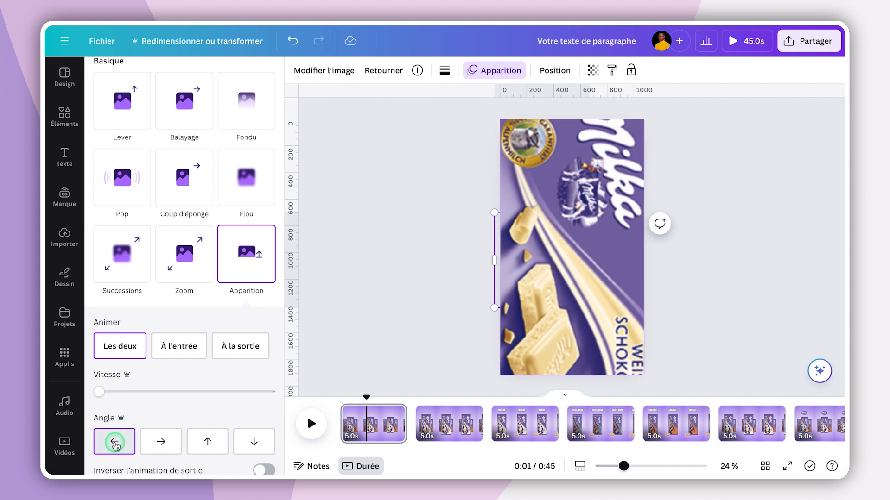
pyautogui.click(182, 351)
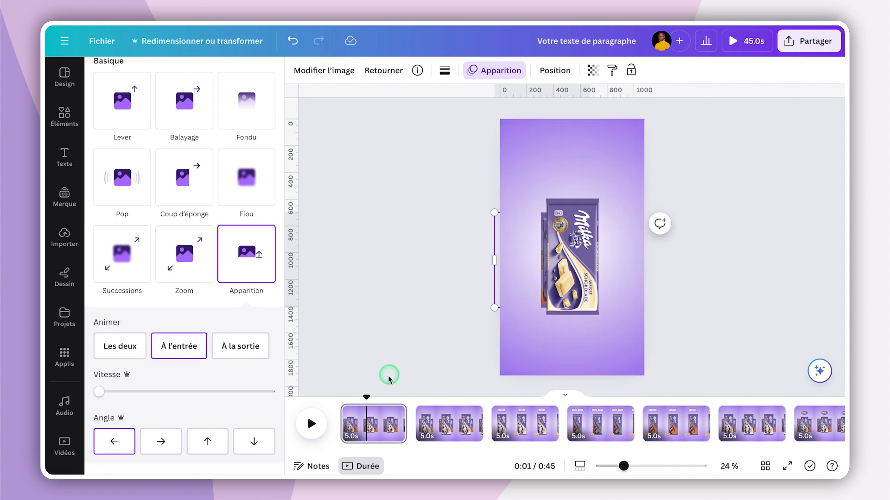
pyautogui.click(389, 379)
# Play back the opening pages and review the following pages in order up to the seventh page with the logo
pyautogui.click(311, 423)
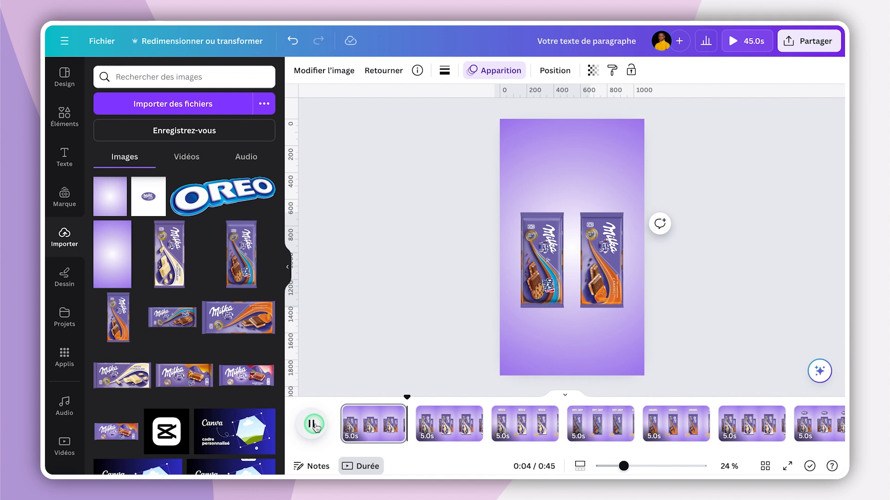
pyautogui.click(435, 424)
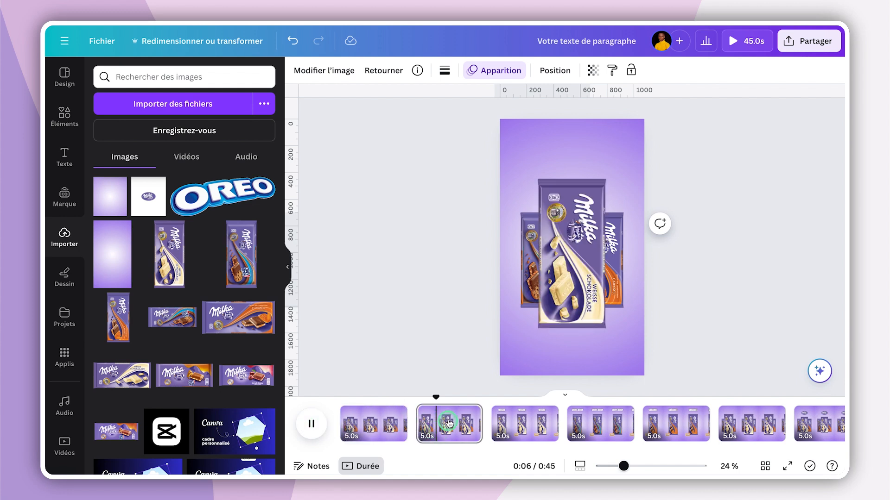
pyautogui.click(448, 422)
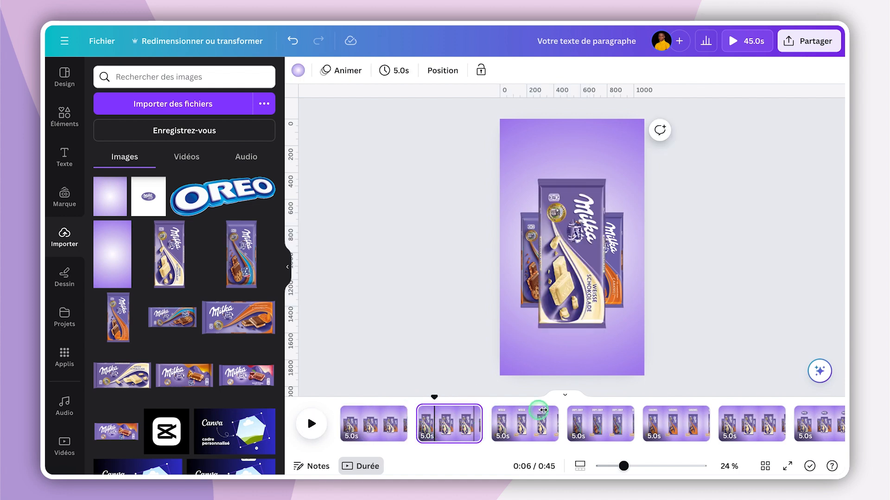
pyautogui.click(537, 425)
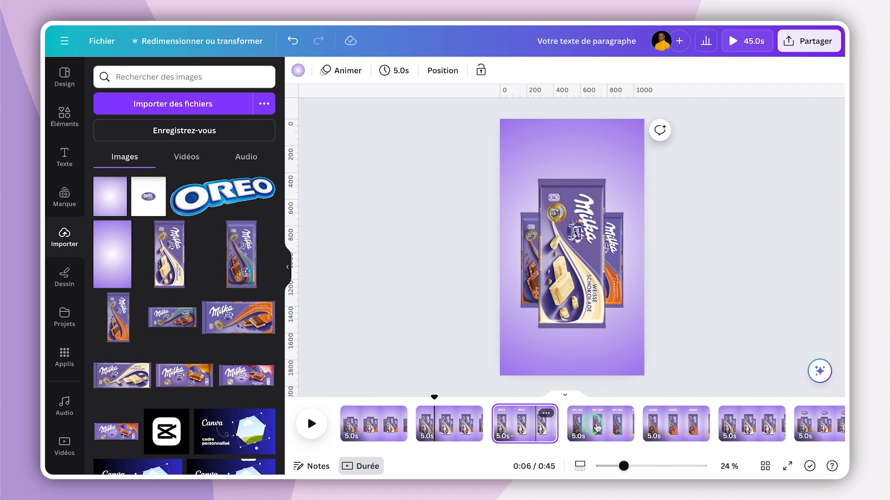
pyautogui.click(602, 424)
pyautogui.click(676, 424)
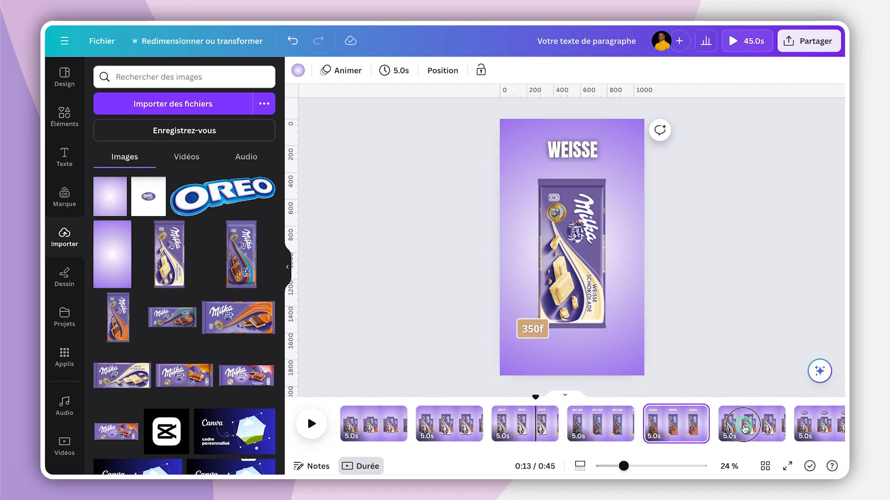
pyautogui.click(743, 424)
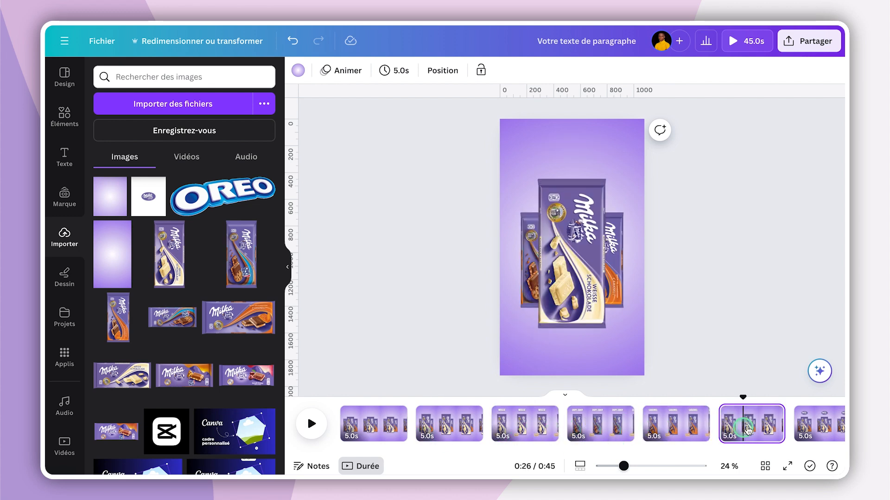
pyautogui.click(811, 429)
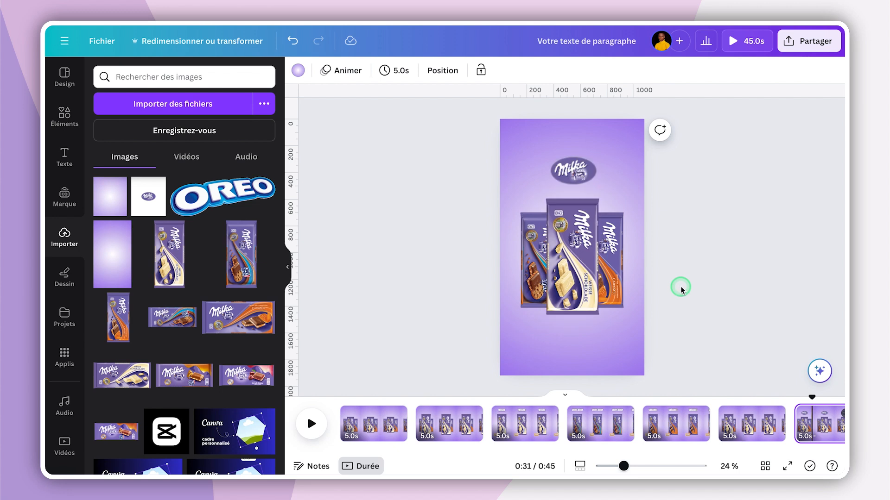
# Apply the Chute animation to the Milka logo above the three bars on the seventh page
pyautogui.click(567, 171)
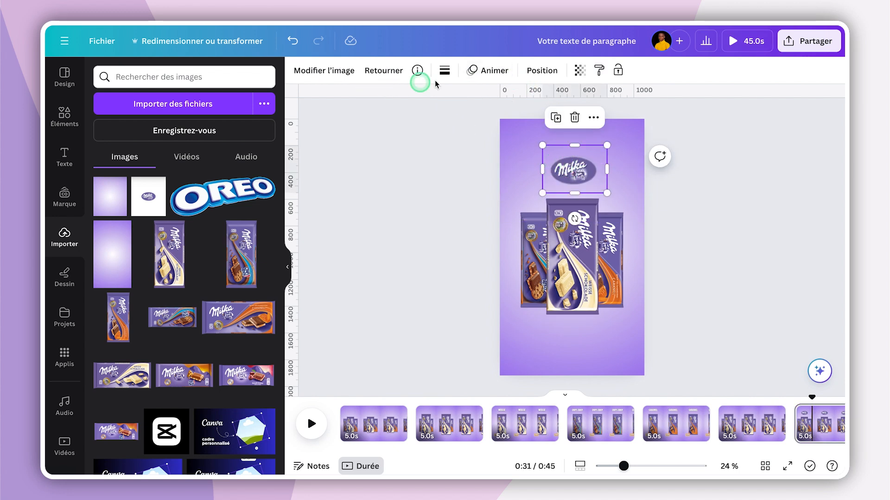
pyautogui.click(489, 71)
pyautogui.scroll(-3, 213, 252)
pyautogui.scroll(-4, 214, 253)
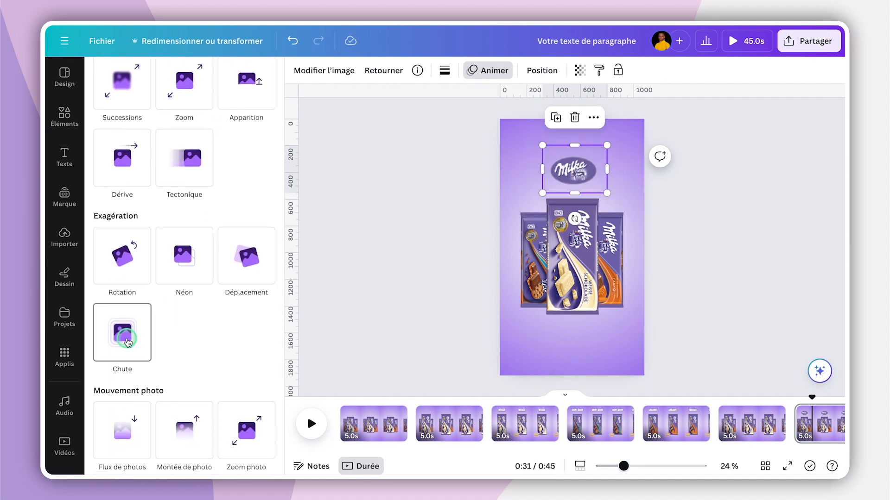
pyautogui.click(127, 342)
pyautogui.click(446, 328)
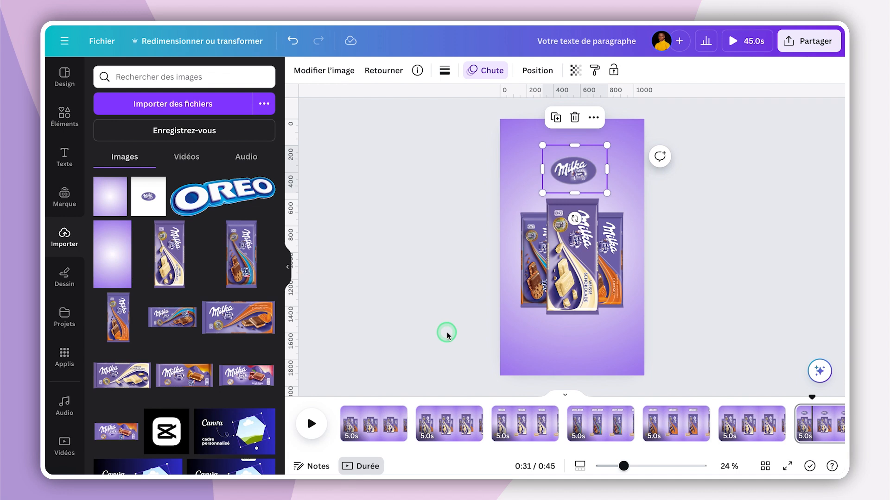
# Add a Combiné transition after the first page, set its duration to 1 second and apply it to all pages
pyautogui.click(380, 433)
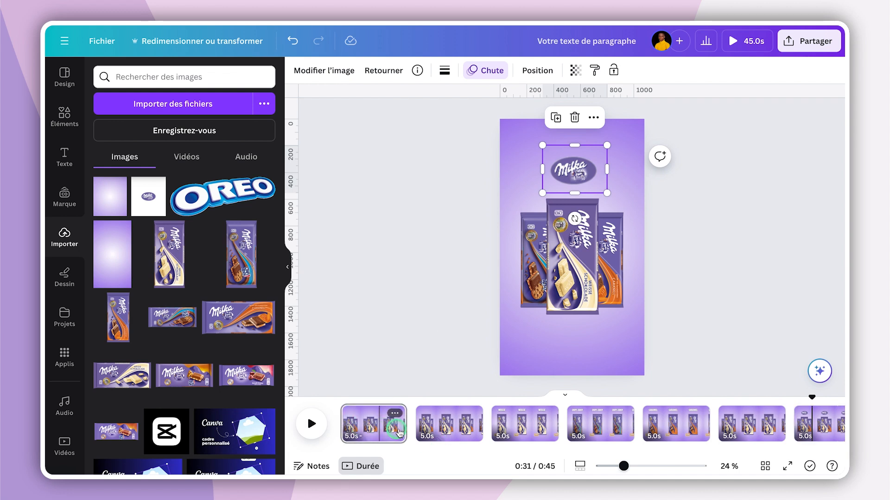
pyautogui.click(413, 430)
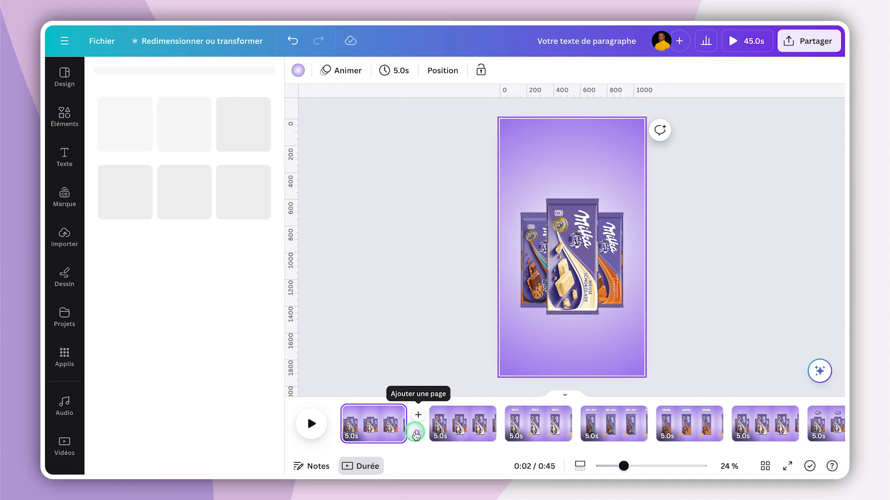
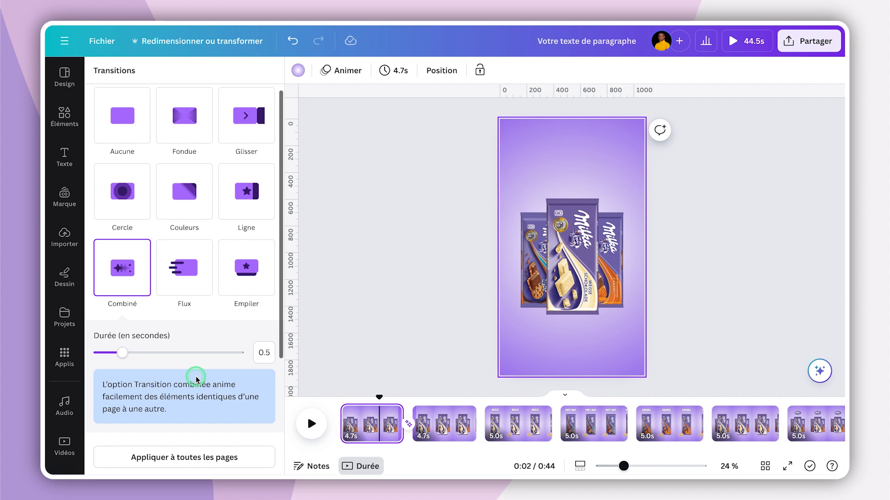
pyautogui.moveTo(127, 358); pyautogui.dragTo(151, 360)
pyautogui.click(178, 458)
pyautogui.click(177, 458)
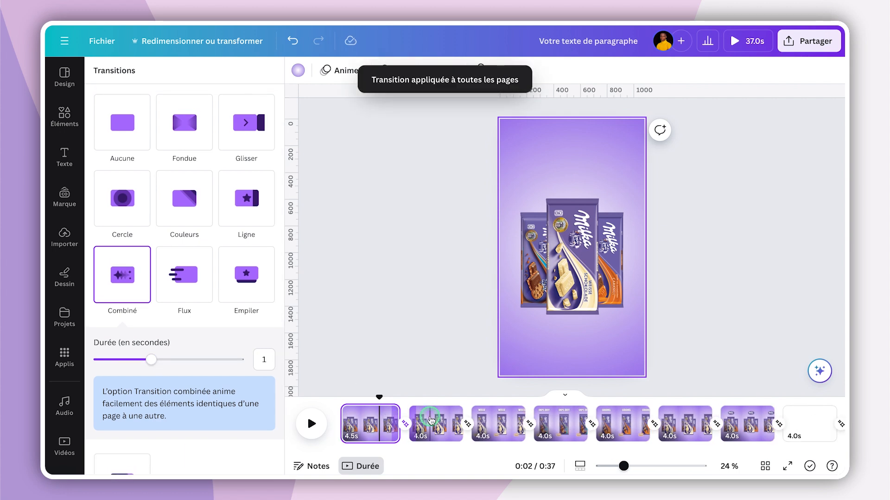
# Change the transitions after the second page and after the fifth (Caramel) page to Couleurs
pyautogui.click(431, 433)
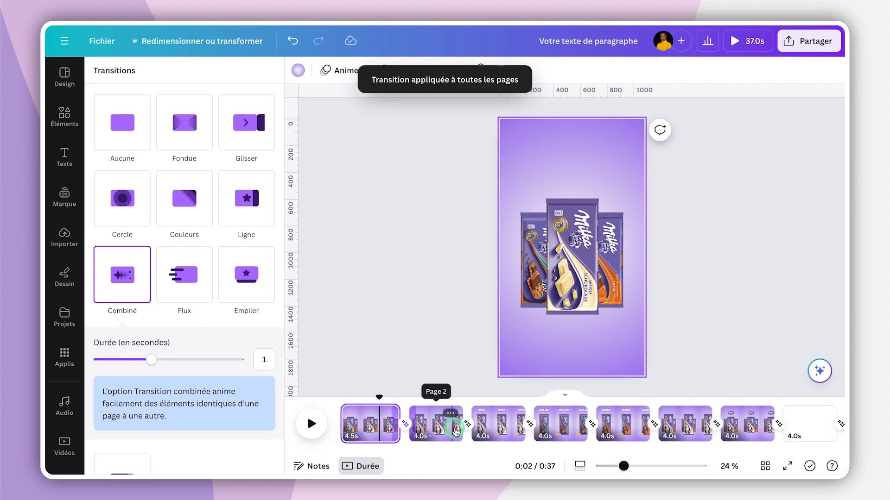
pyautogui.click(468, 425)
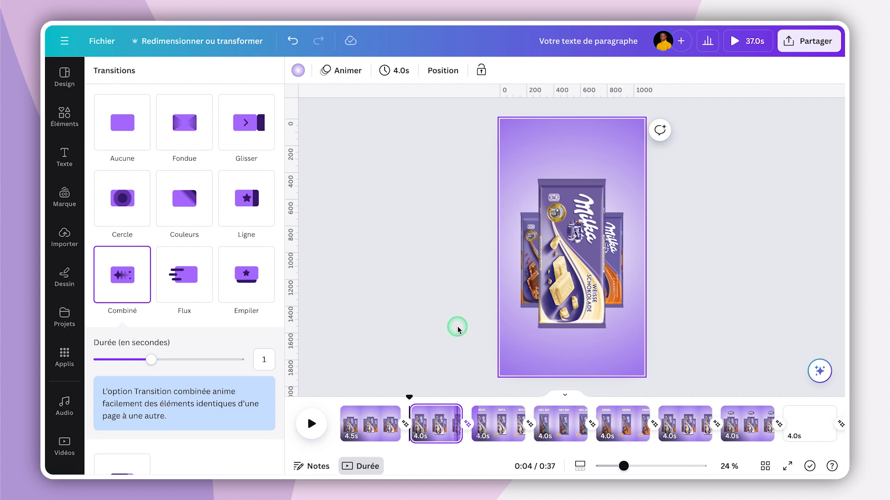
pyautogui.click(184, 203)
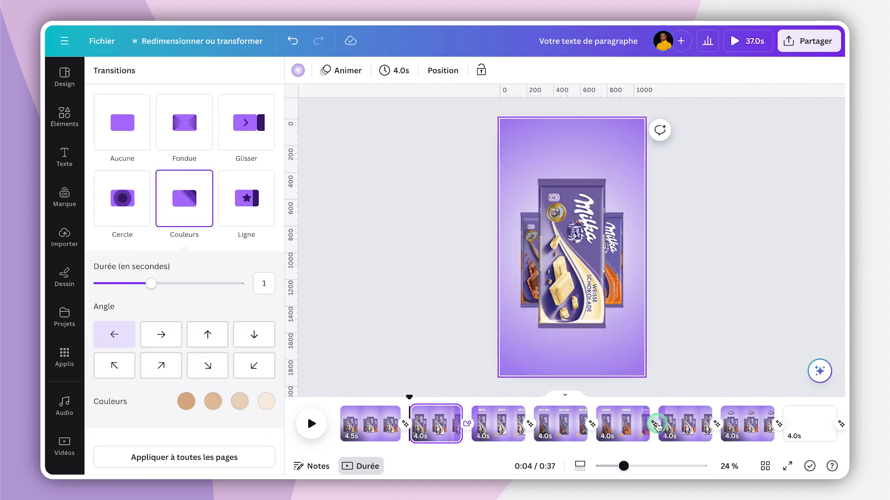
pyautogui.click(654, 424)
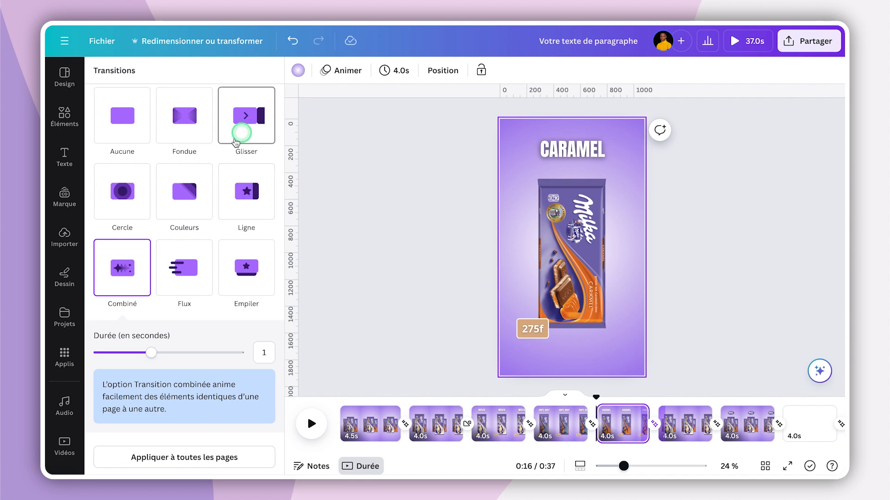
pyautogui.click(184, 191)
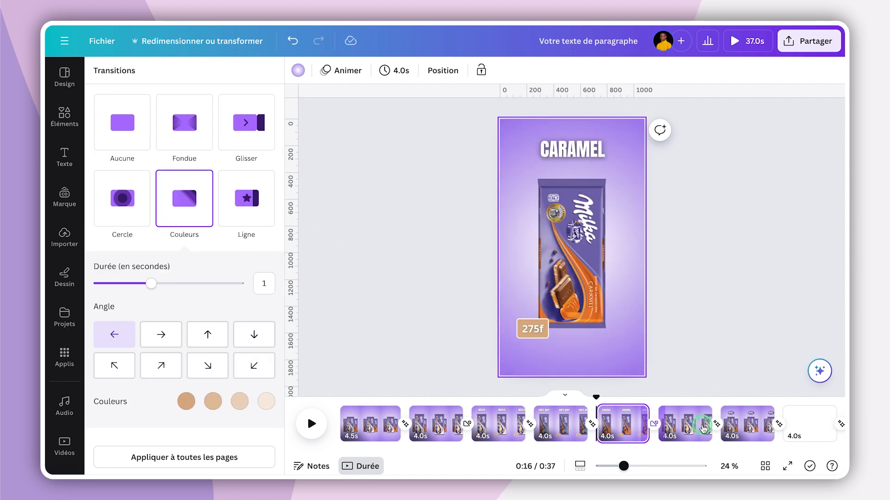
# Set the background colour of the blank eighth page to black
pyautogui.click(716, 424)
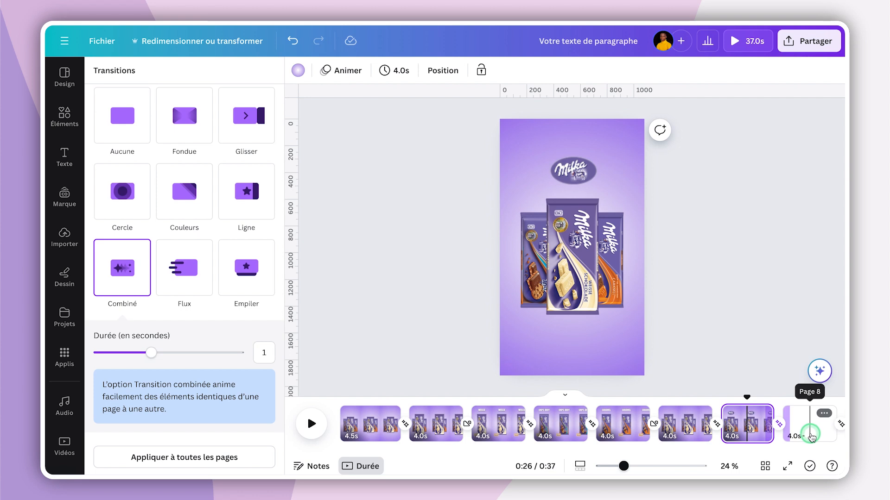
pyautogui.click(808, 433)
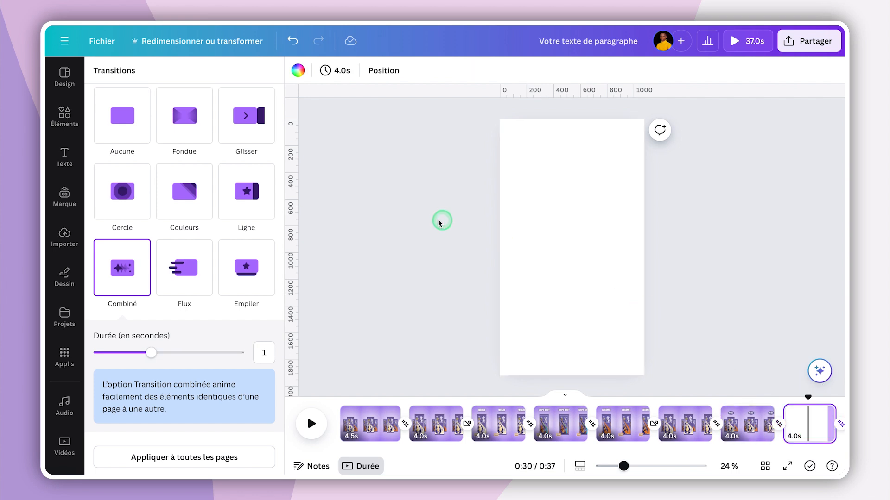
pyautogui.click(295, 73)
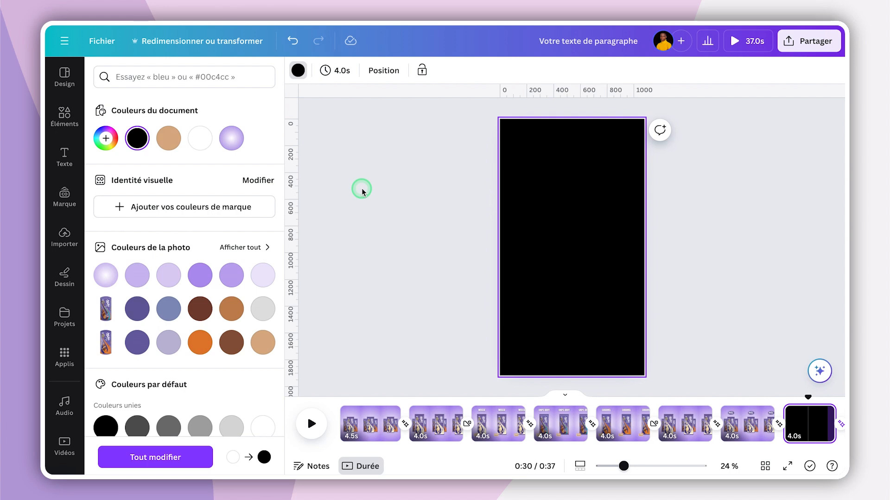
pyautogui.click(568, 304)
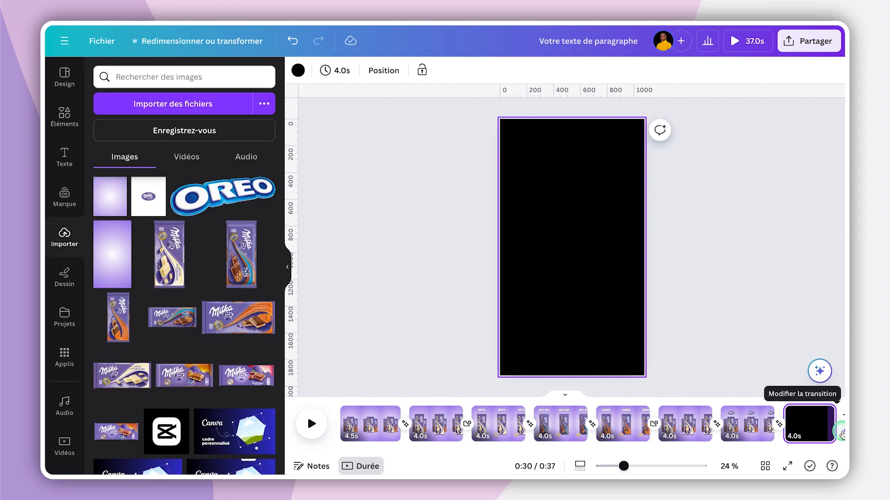
# Set the first page's duration to 2.0 seconds and apply that timing to all pages
pyautogui.click(348, 393)
pyautogui.moveTo(338, 395); pyautogui.dragTo(366, 393)
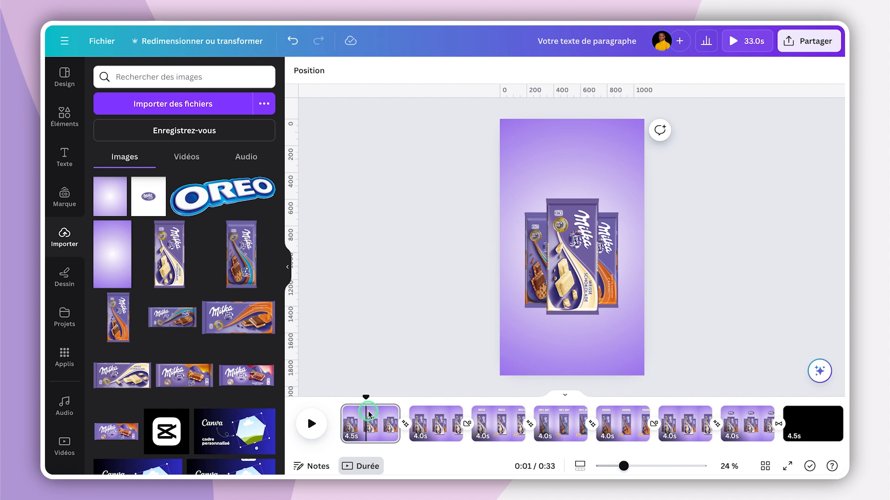
pyautogui.click(354, 436)
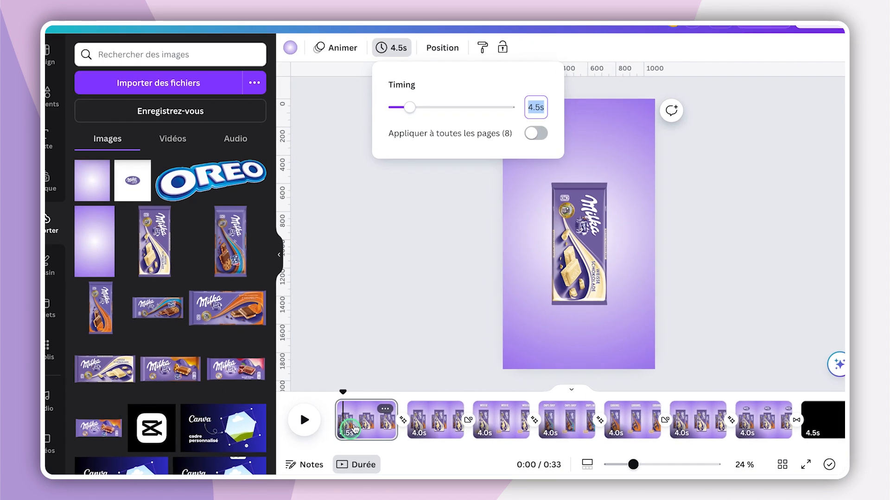
pyautogui.click(534, 127)
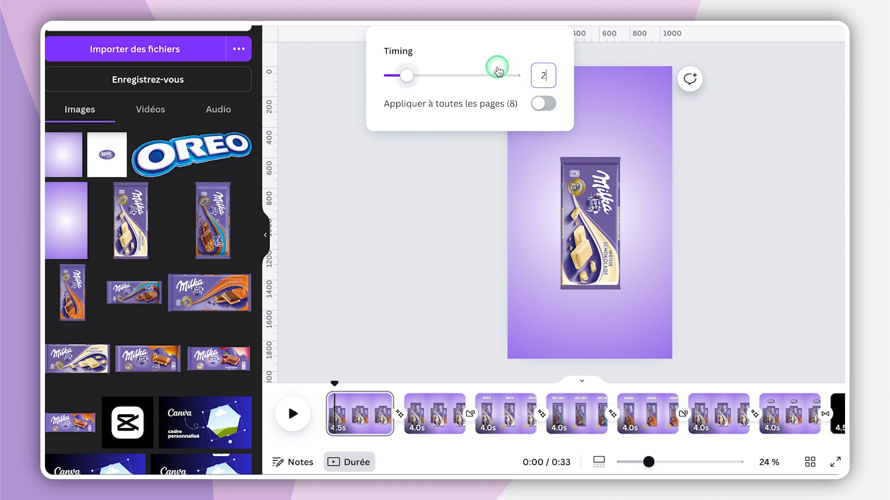
pyautogui.click(500, 67)
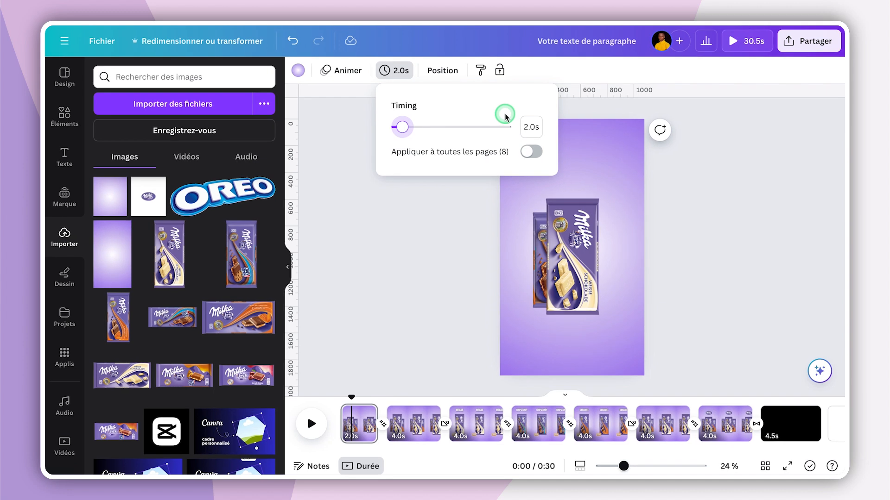
pyautogui.click(531, 153)
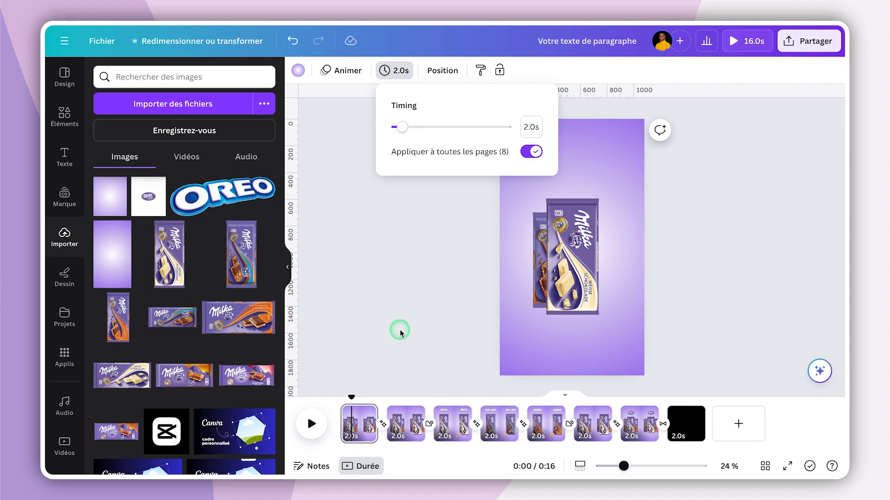
# Play the video from the beginning to check the new page timings, and return to the start
pyautogui.moveTo(353, 394); pyautogui.dragTo(318, 395)
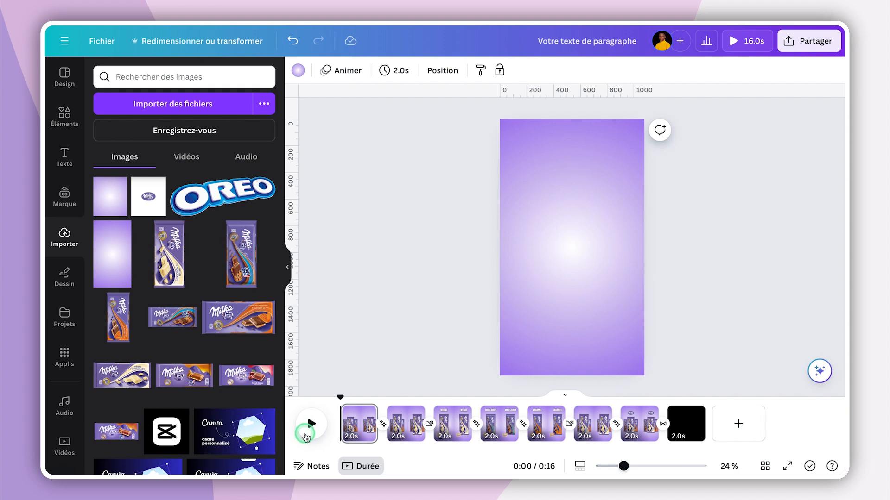
pyautogui.click(307, 431)
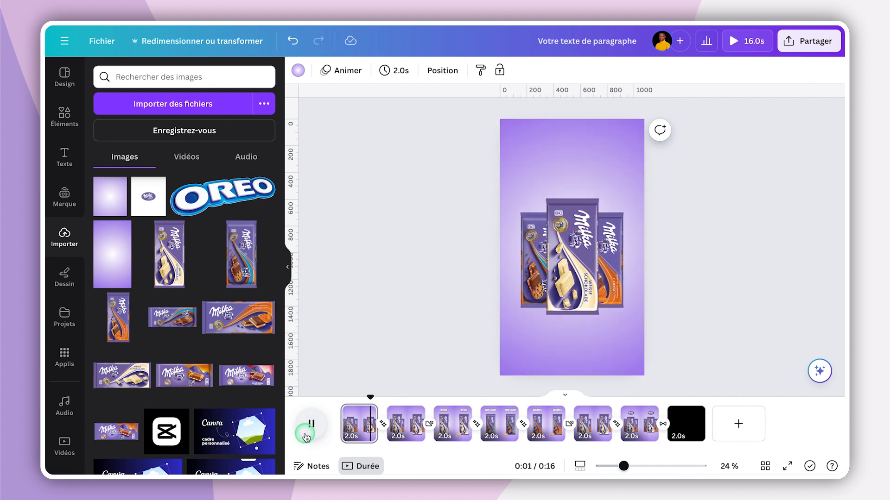
pyautogui.moveTo(704, 397); pyautogui.dragTo(331, 393)
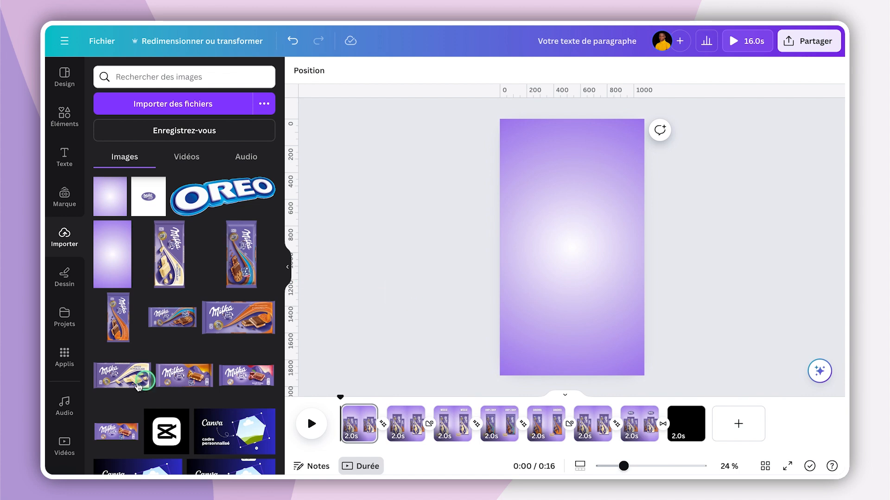
# Check the music title on the Tableau Blanc Video Milka whiteboard and add On The Clock (Instrumental Version) to the video
pyautogui.click(66, 410)
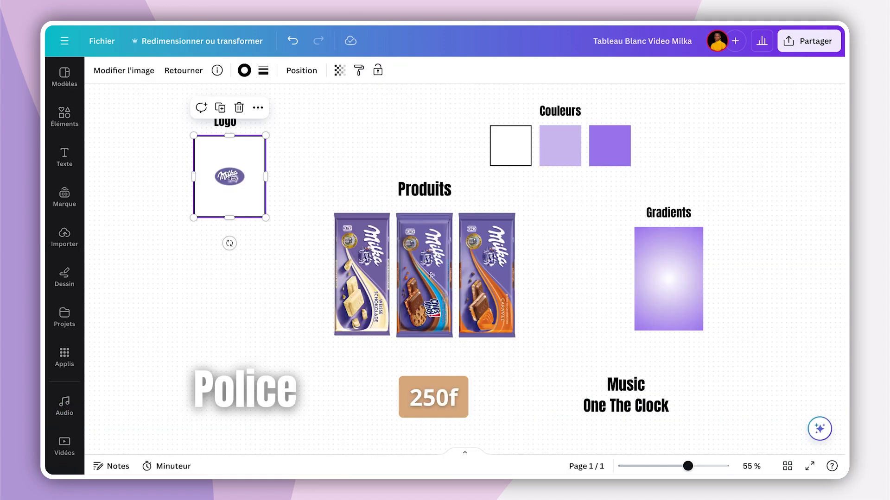
pyautogui.rightClick(612, 403)
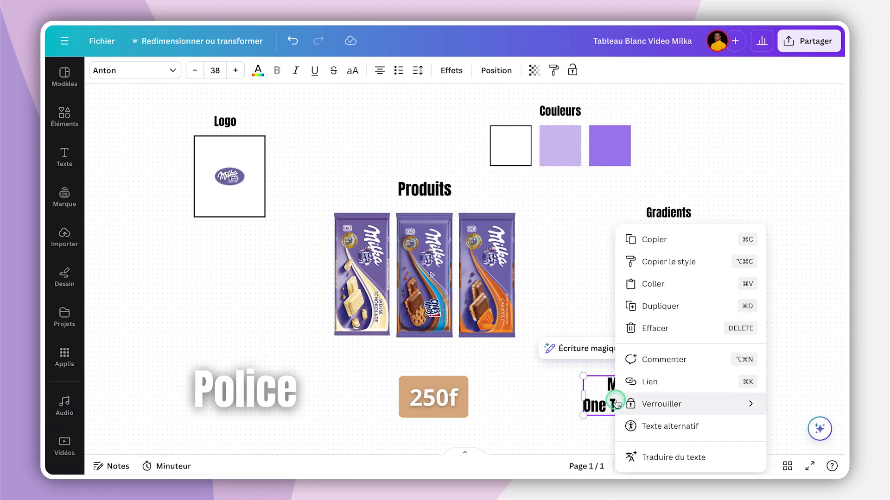
pyautogui.click(578, 274)
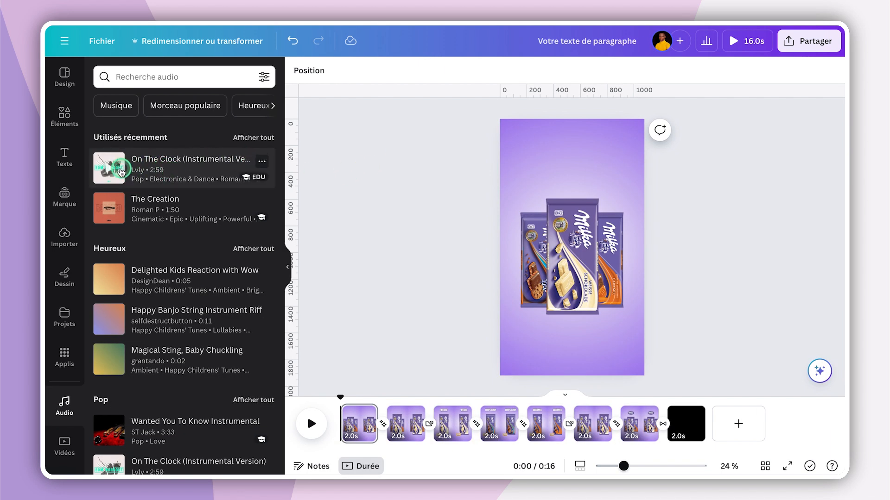
pyautogui.click(112, 170)
pyautogui.click(180, 162)
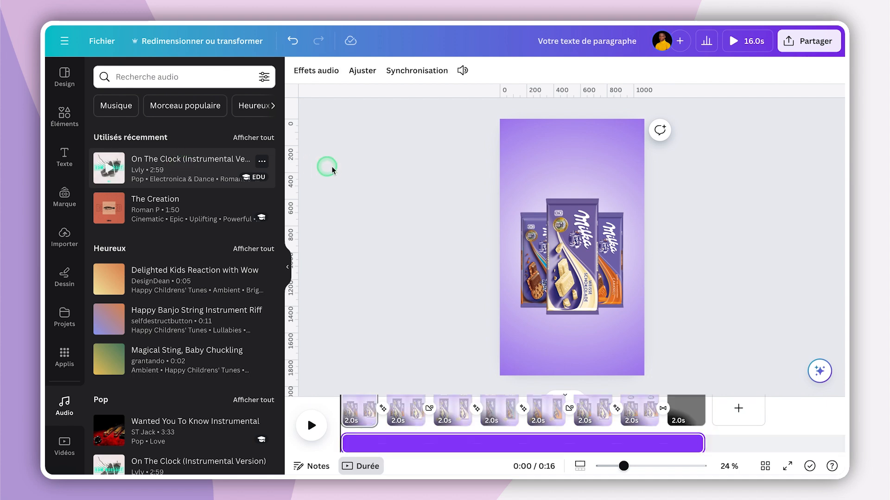
# Lower the volume of the music track to 10
pyautogui.click(429, 78)
pyautogui.click(463, 70)
pyautogui.moveTo(504, 135); pyautogui.dragTo(471, 134)
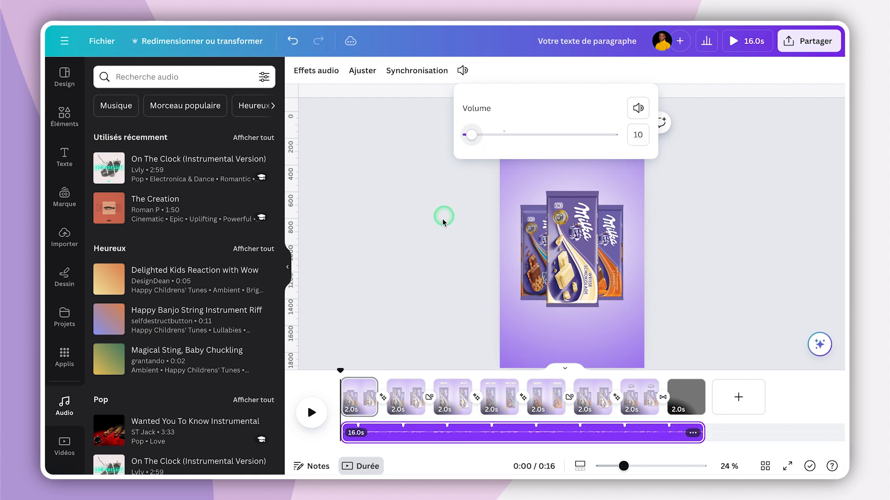
pyautogui.click(426, 254)
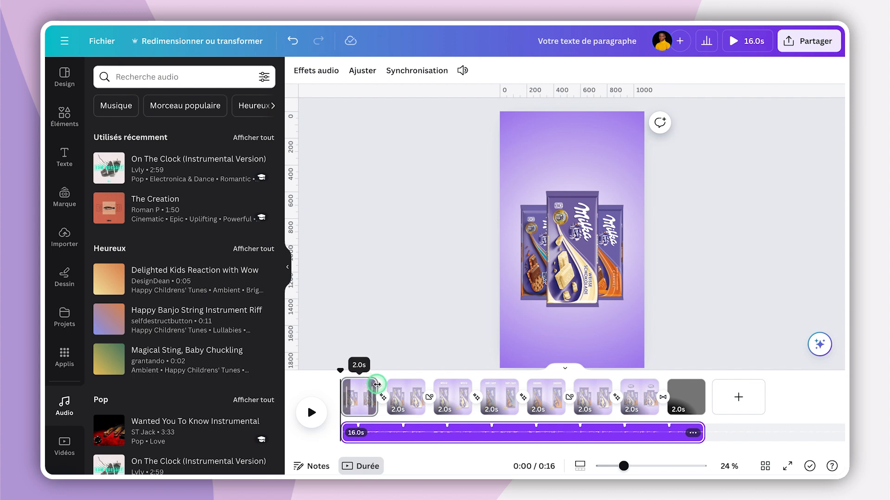
# Shorten the first page to 1.0 second and play the video to check its timing against the music
pyautogui.moveTo(377, 384); pyautogui.dragTo(366, 386)
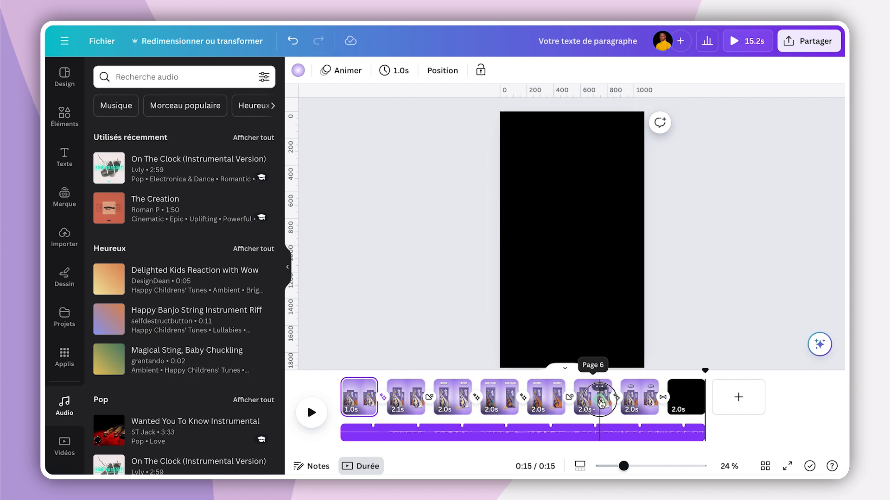
pyautogui.click(600, 403)
pyautogui.click(311, 413)
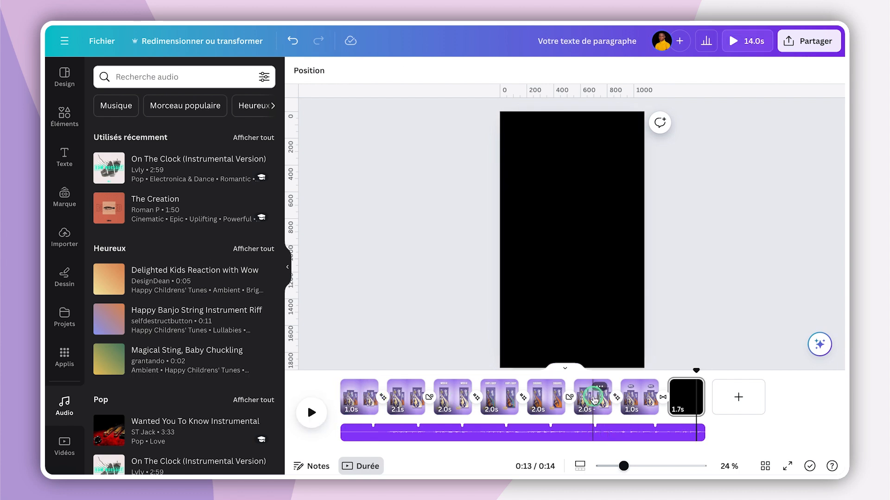
# Shorten the sixth page to 1.1 seconds and extend the seventh page with the logo to 1.8 seconds
pyautogui.click(611, 393)
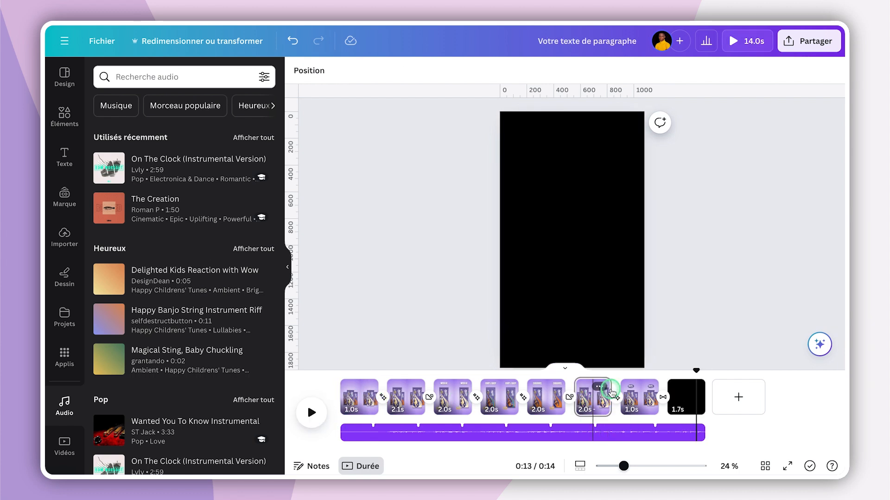
pyautogui.moveTo(610, 389); pyautogui.dragTo(601, 391)
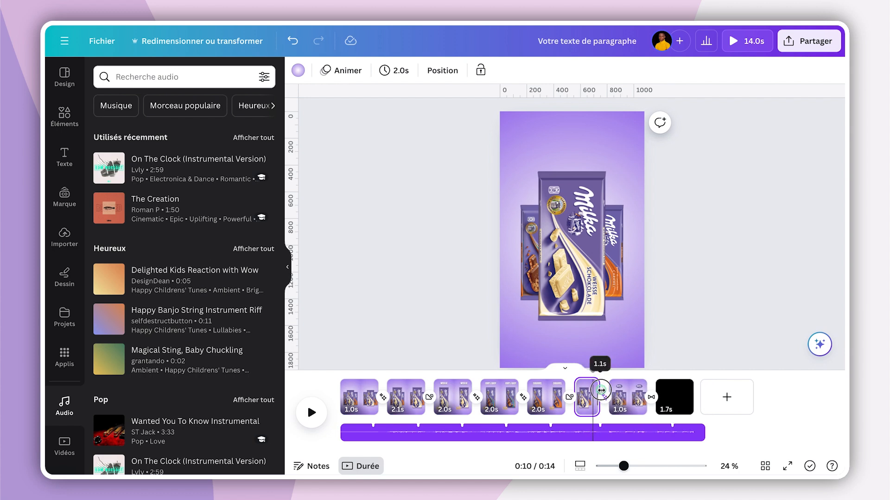
pyautogui.click(637, 389)
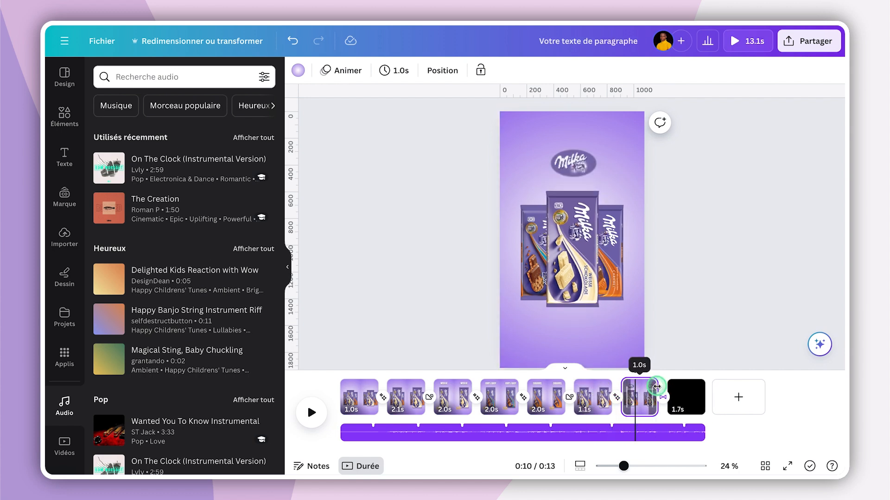
pyautogui.moveTo(665, 389); pyautogui.dragTo(665, 385)
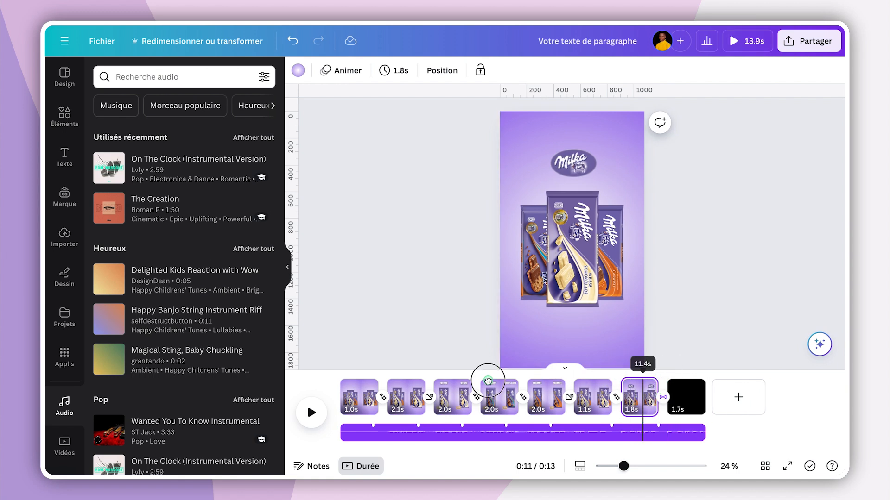
pyautogui.moveTo(370, 383); pyautogui.dragTo(308, 392)
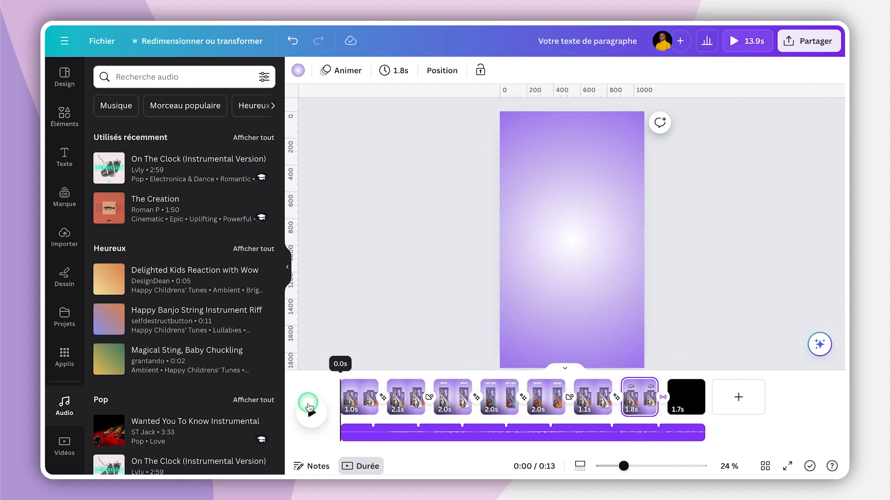
pyautogui.click(736, 211)
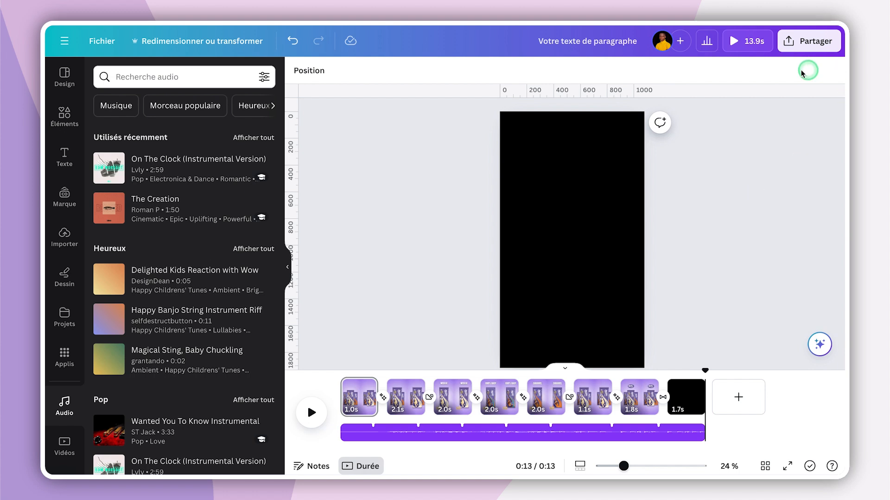
# Rename the design as "Milka VIdeo"
pyautogui.click(592, 40)
pyautogui.write('Milka VIdeo')
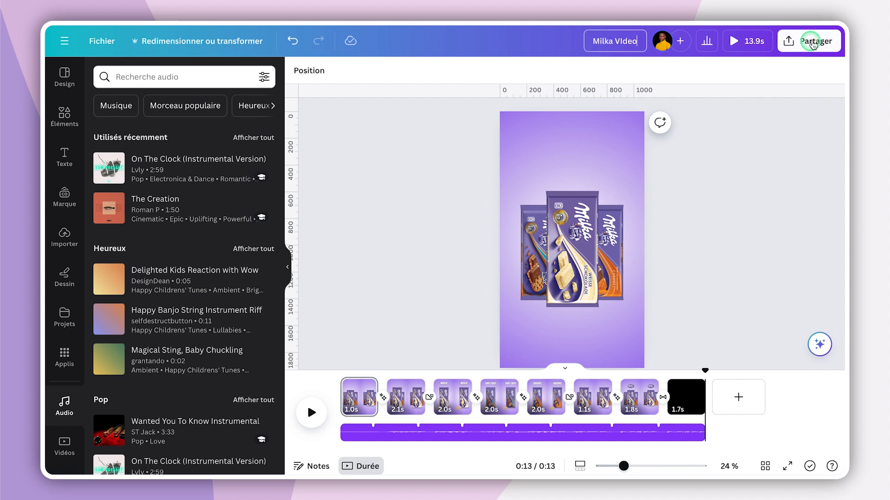
# Download all eight pages of the design as an MP4 video at 1080 px (HD) quality
pyautogui.click(809, 41)
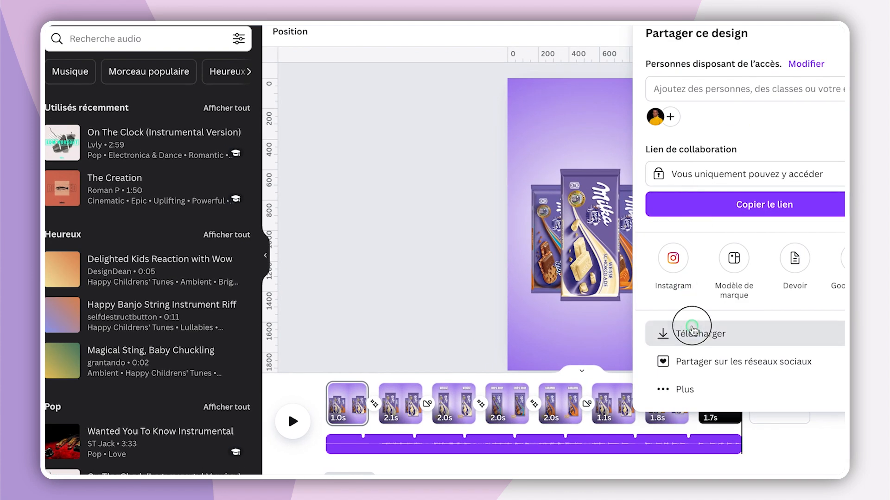
pyautogui.click(689, 328)
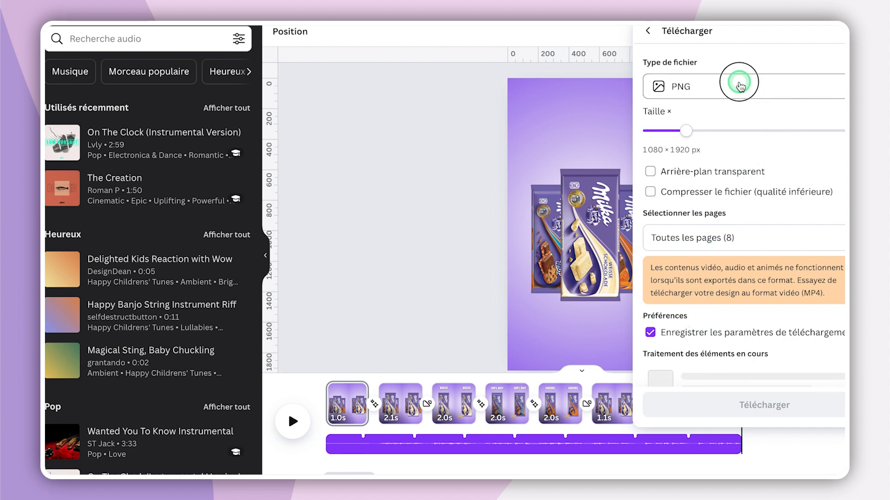
pyautogui.click(738, 88)
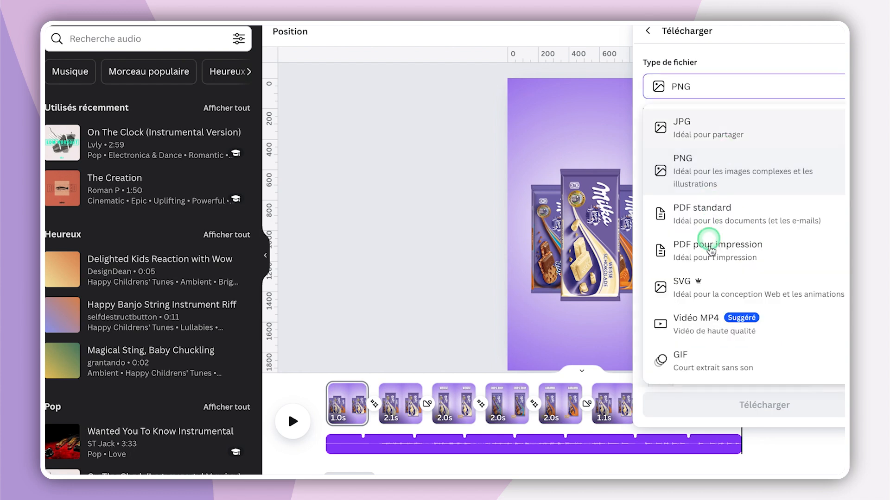
pyautogui.click(734, 321)
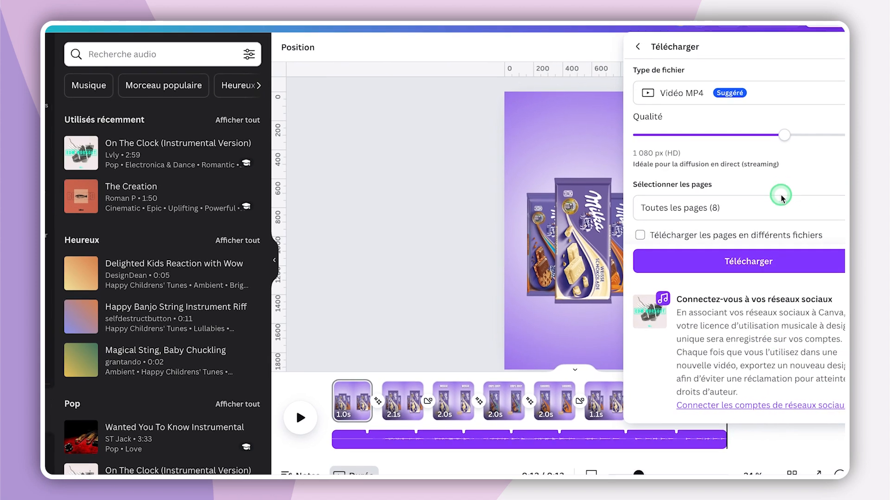
pyautogui.scroll(-2, 750, 185)
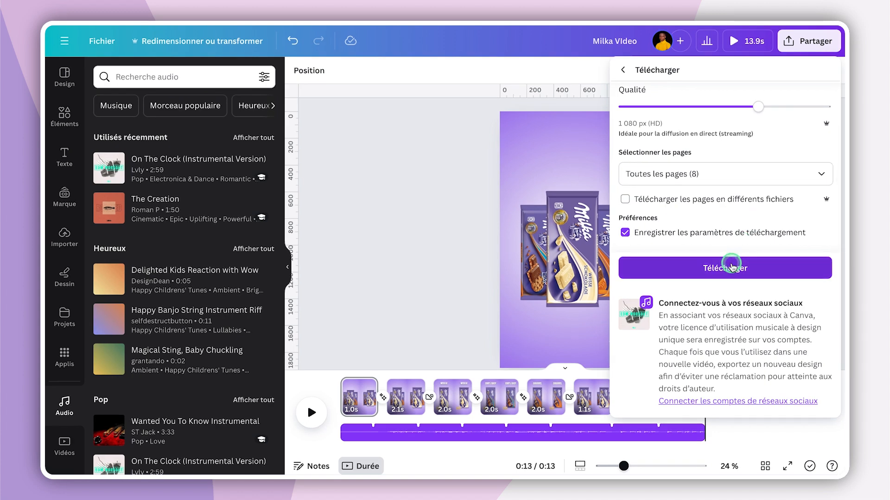
pyautogui.click(731, 267)
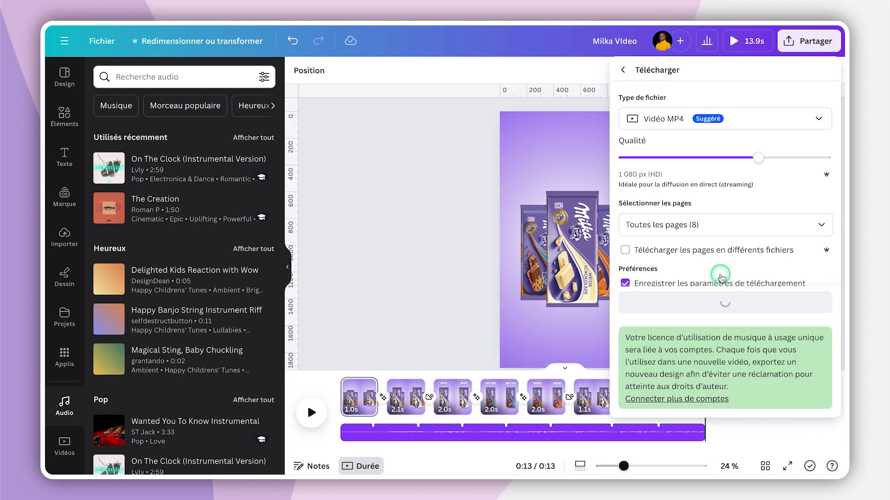